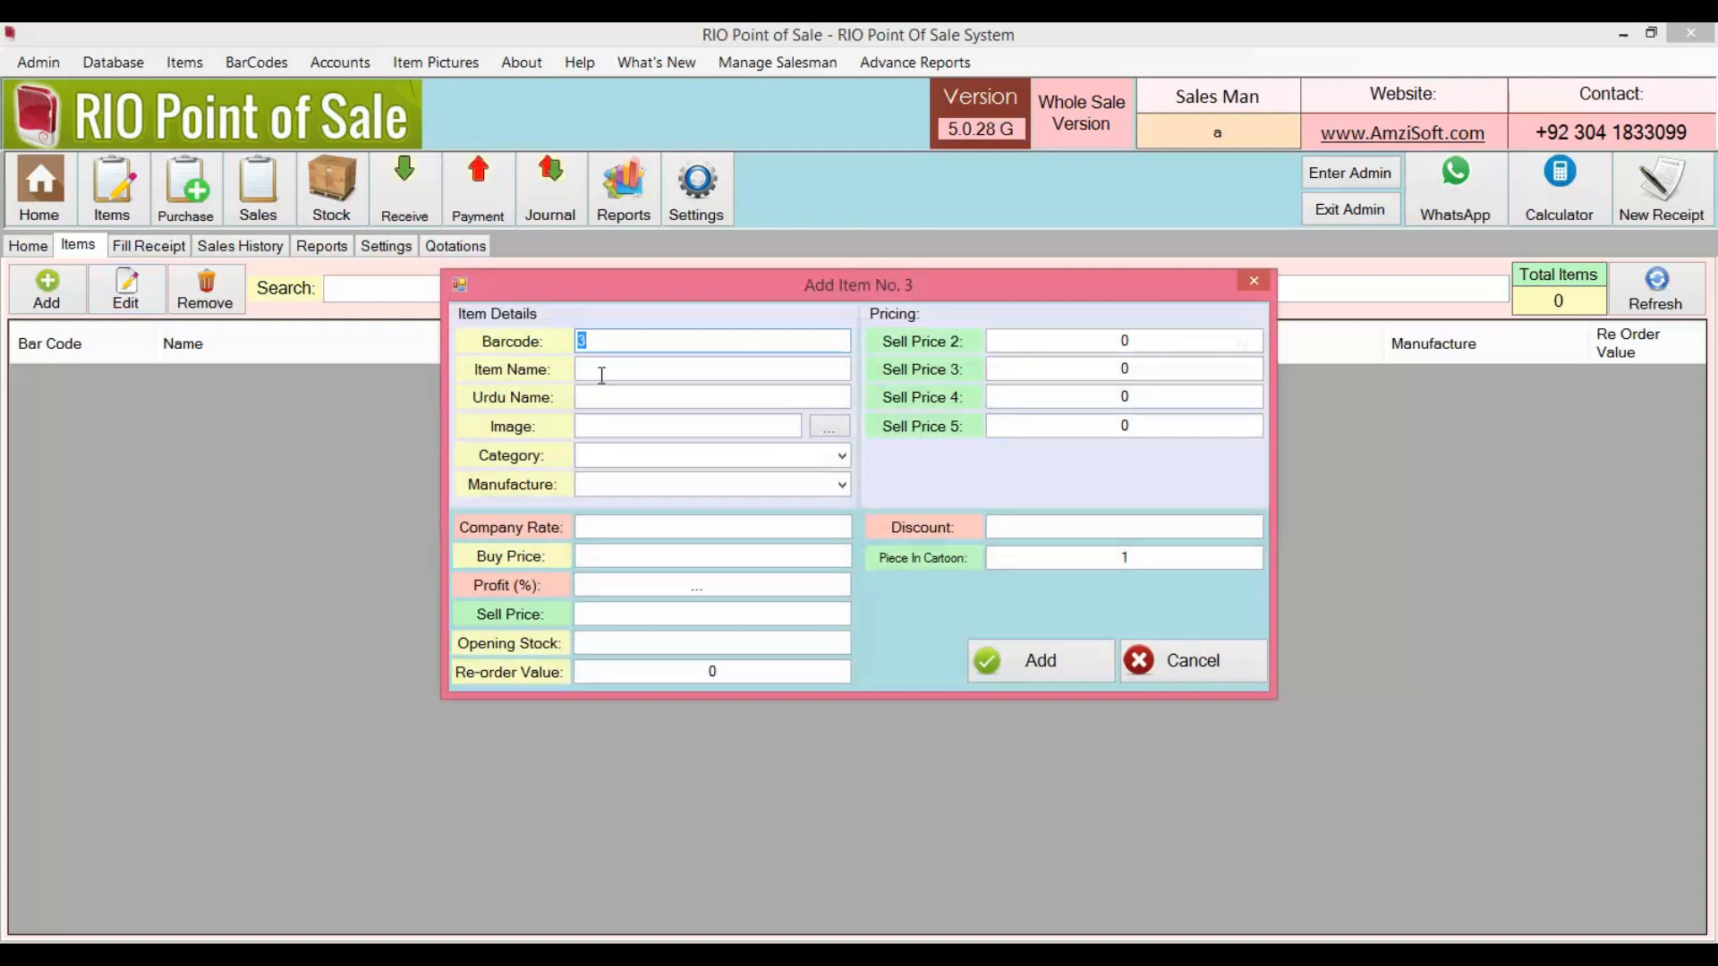
- Name the new item Cup and assign it category a and manufacture b
type("Cup")
key("Tab")
key("Tab")
key("Tab")
key("Tab")
key("Tab")
key("Tab")
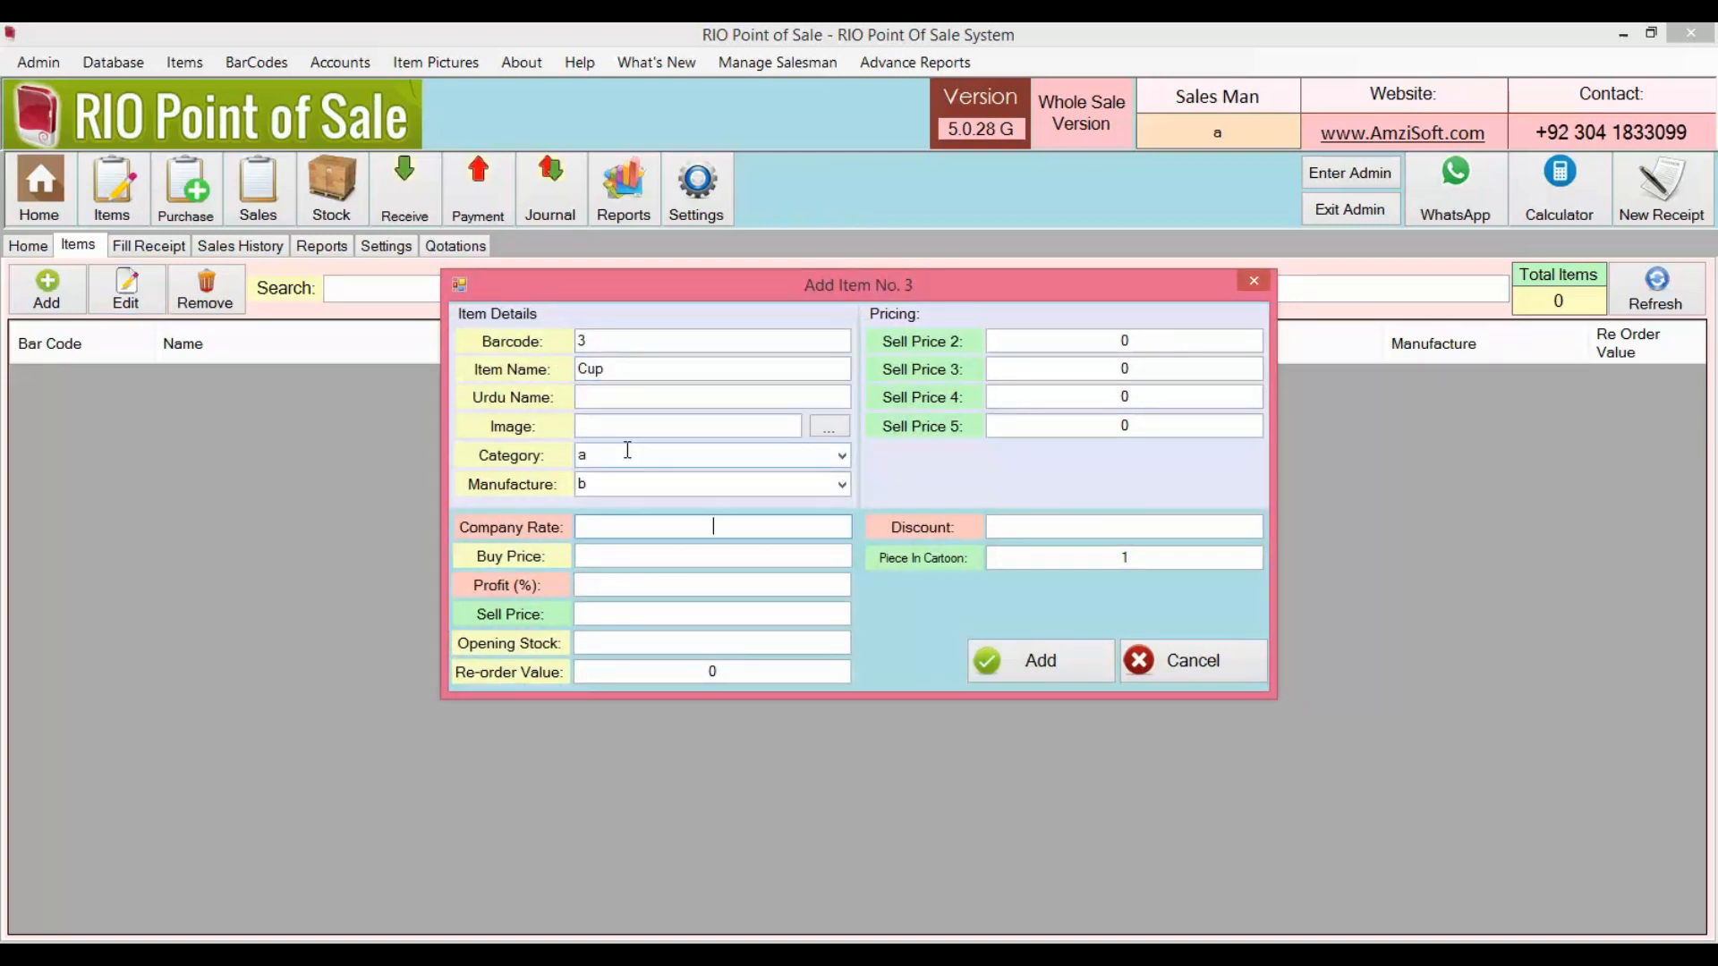
- Set Cup's company rate to 20, buy price to 22 and sell price to 30, and add it to the item list
type("20")
key("Tab")
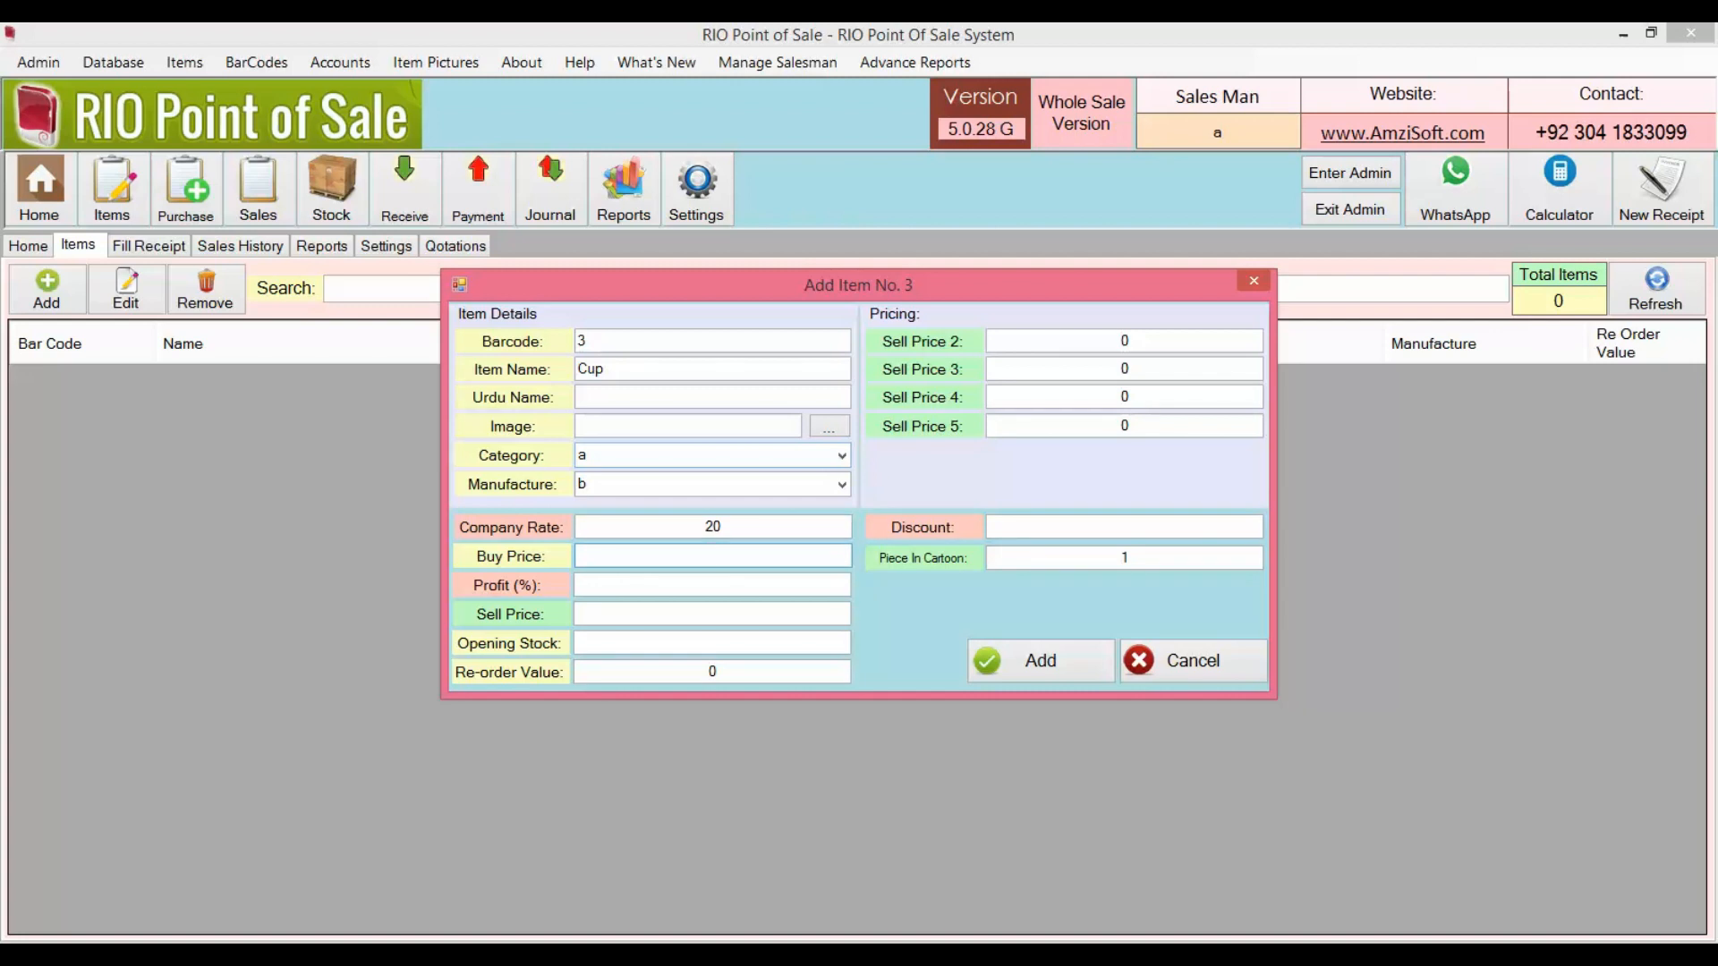
type("22")
key("Tab")
key("Tab")
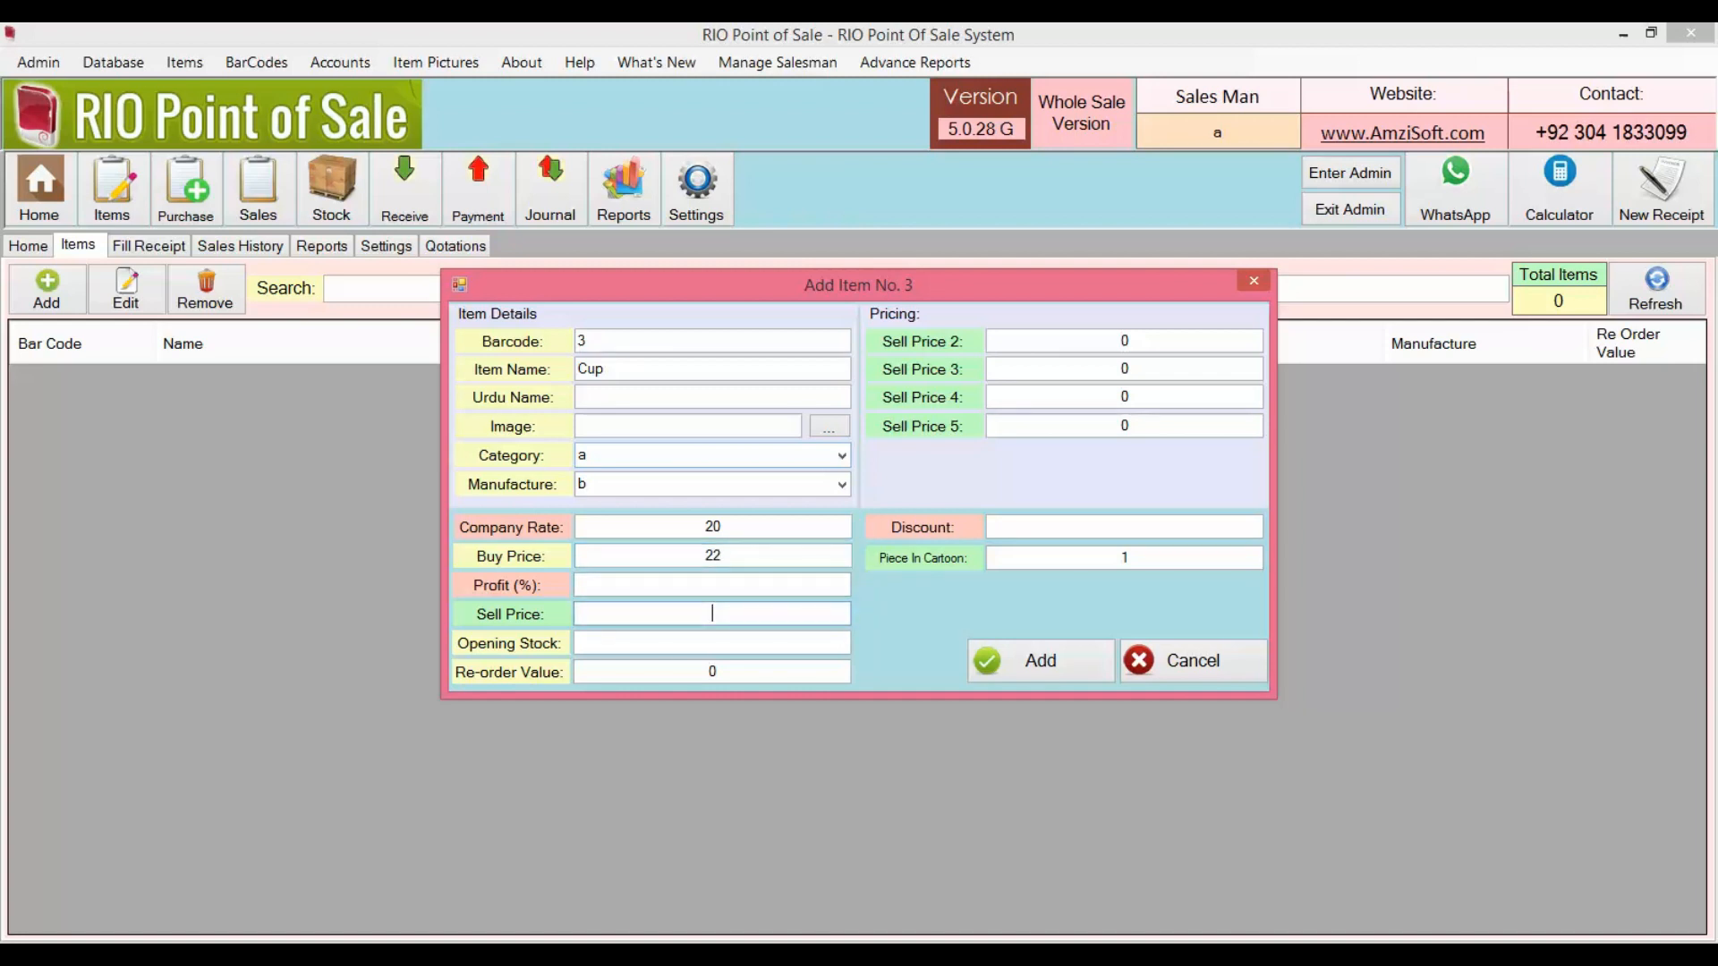
type("300")
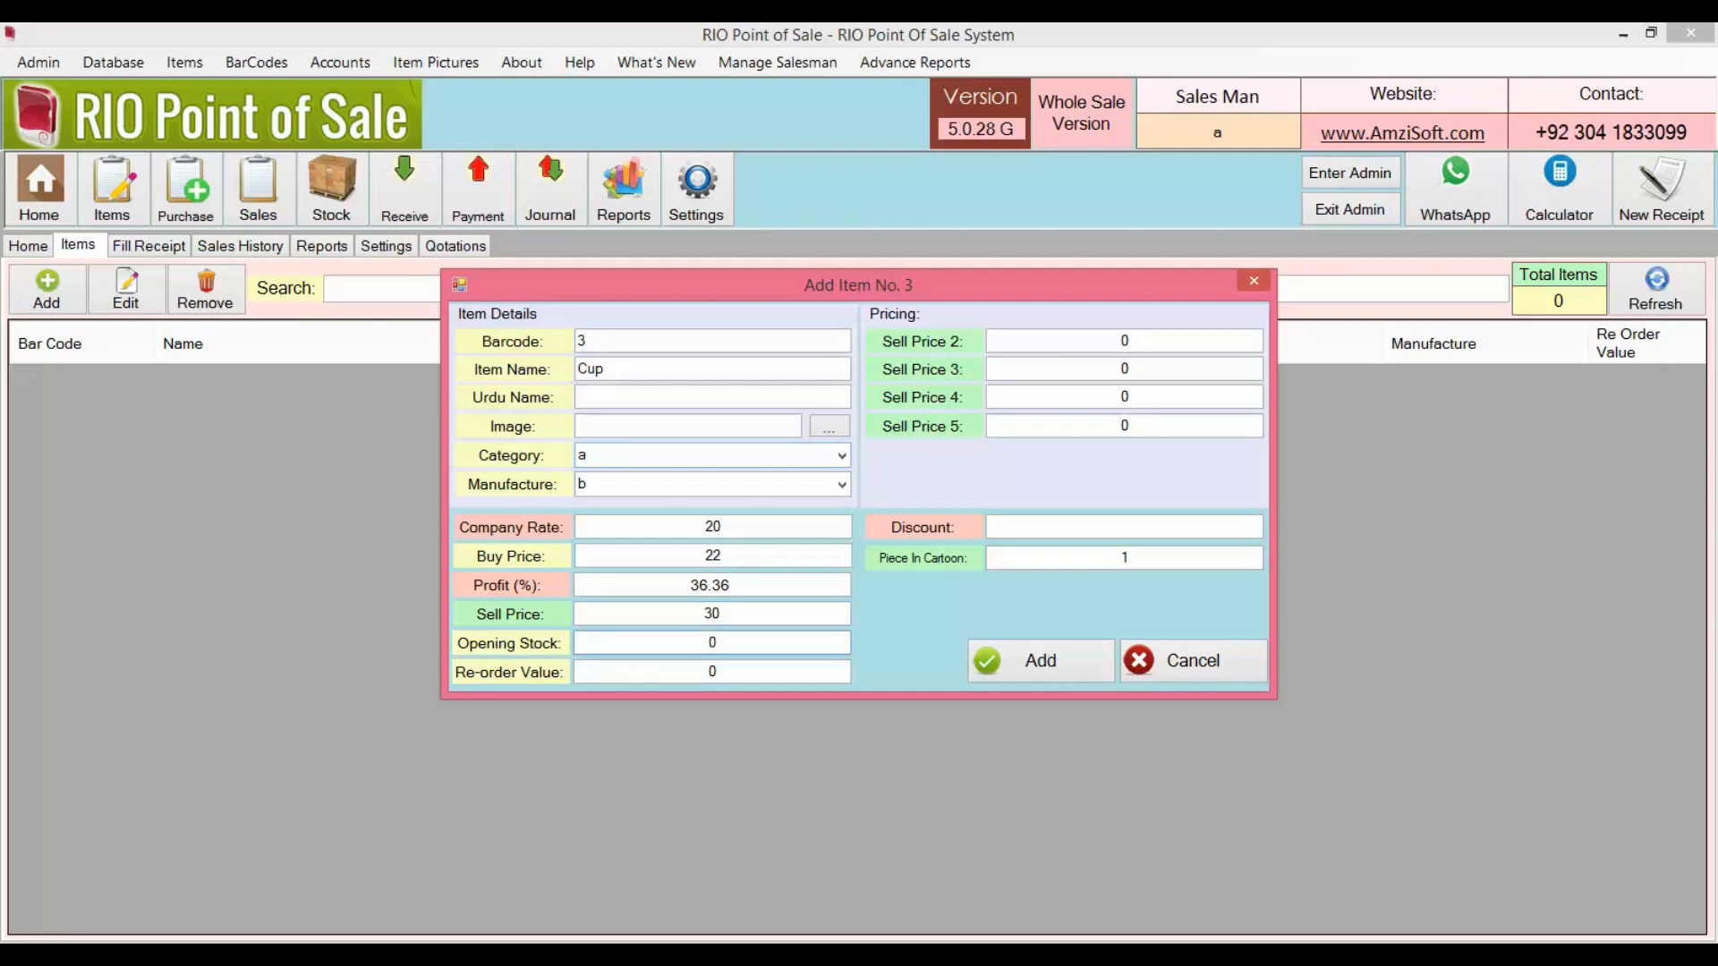
left_click(1036, 681)
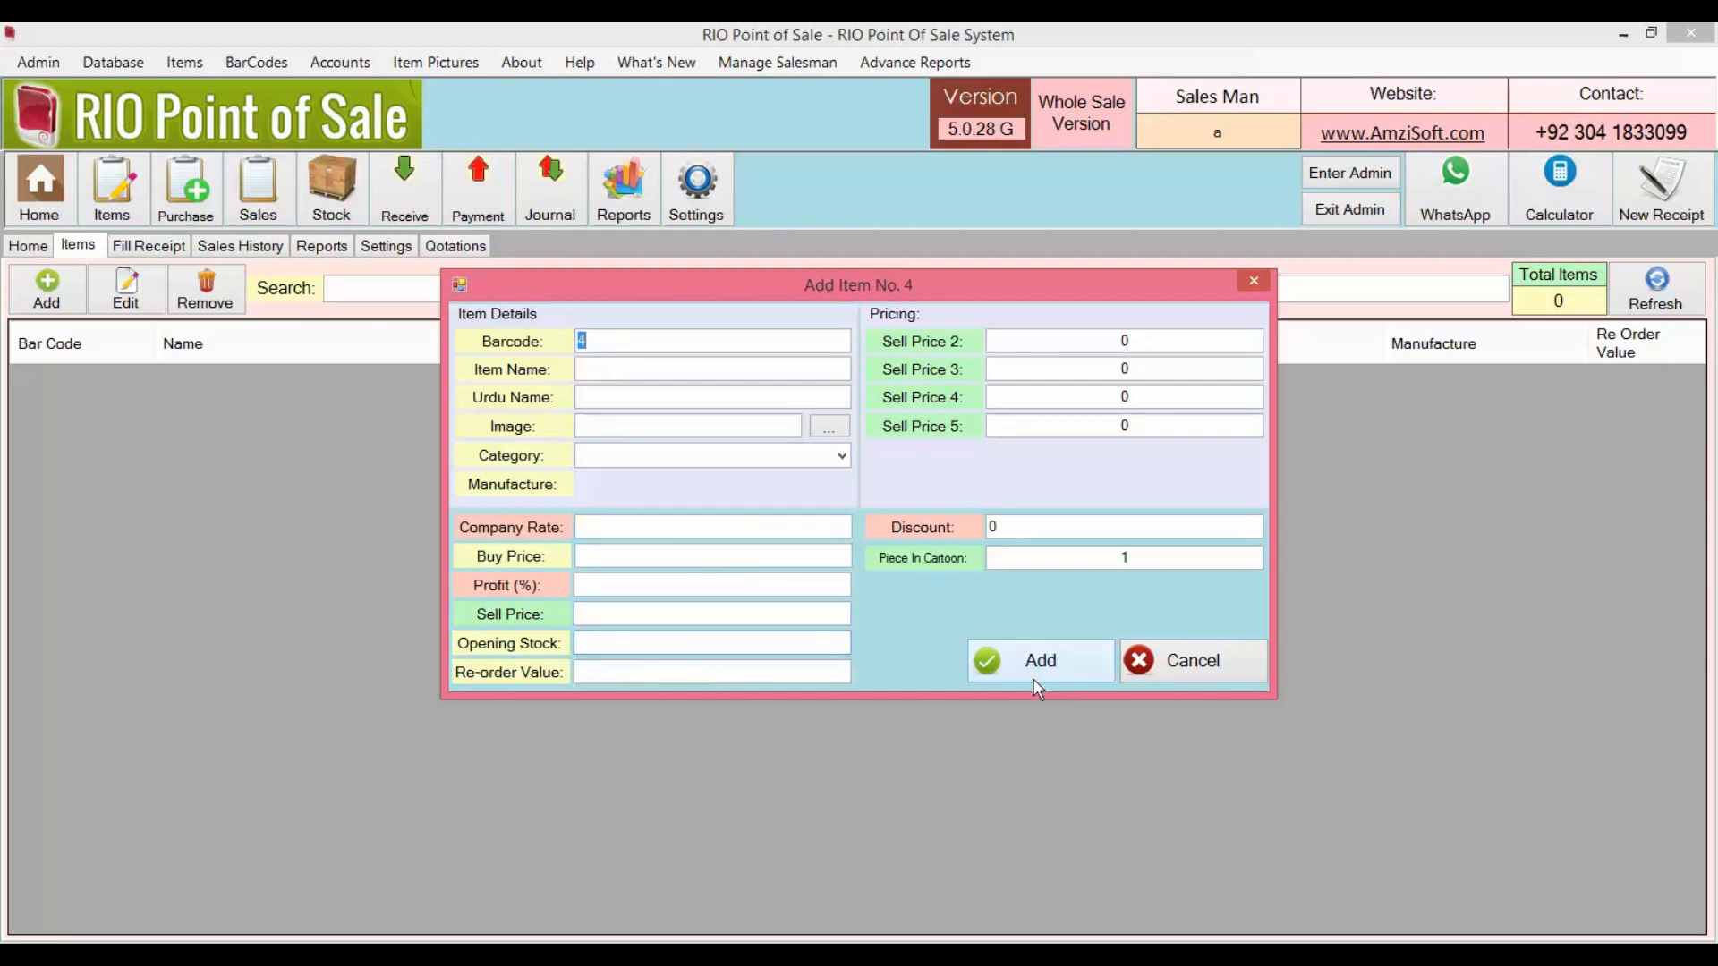
left_click(1163, 680)
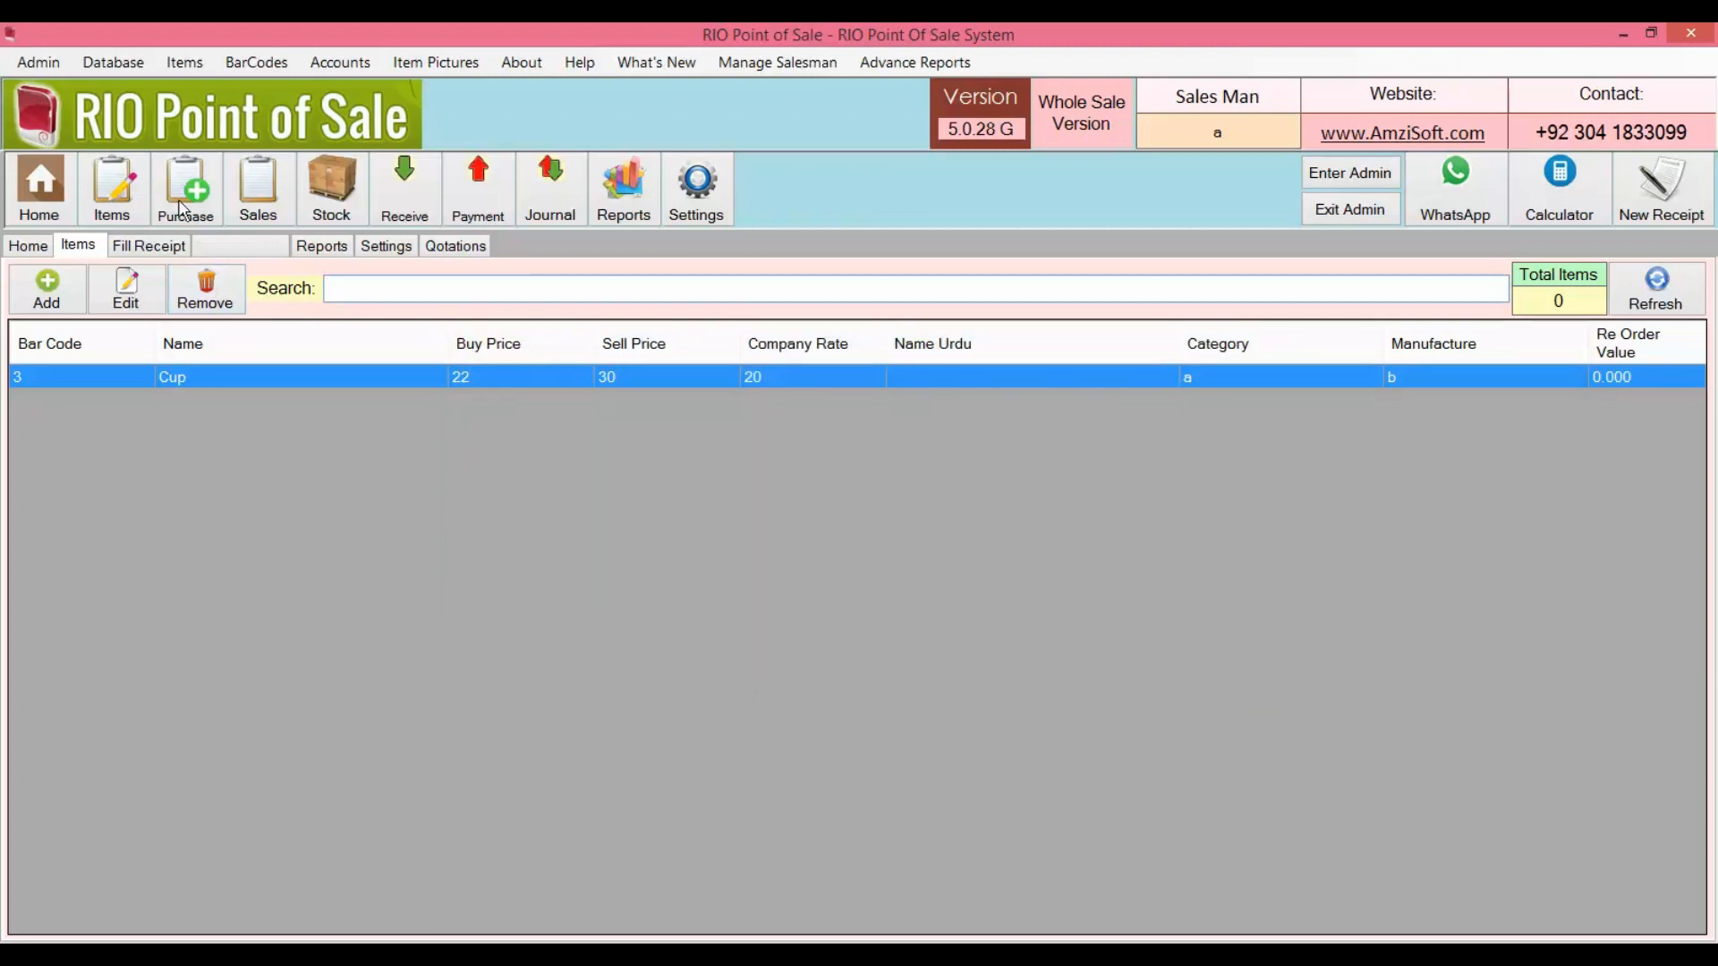
- Start a purchase for the existing vendor account and enable company-price rates
left_click(185, 190)
left_click(456, 275)
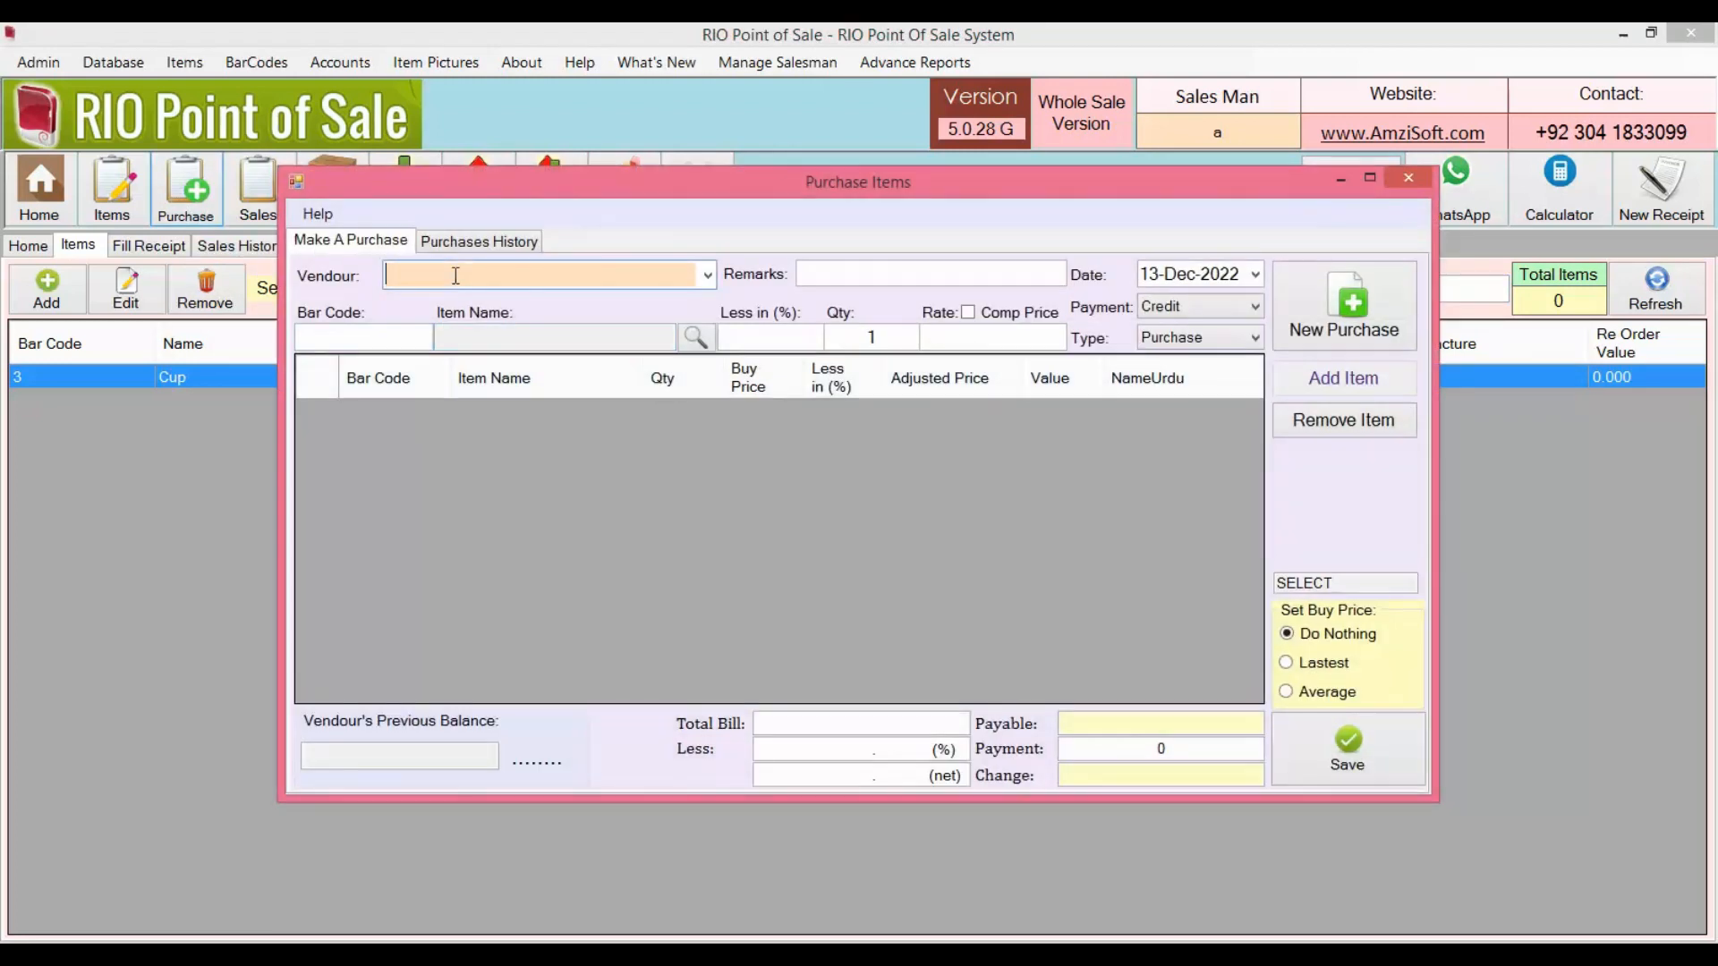
type("Goh")
key("Down")
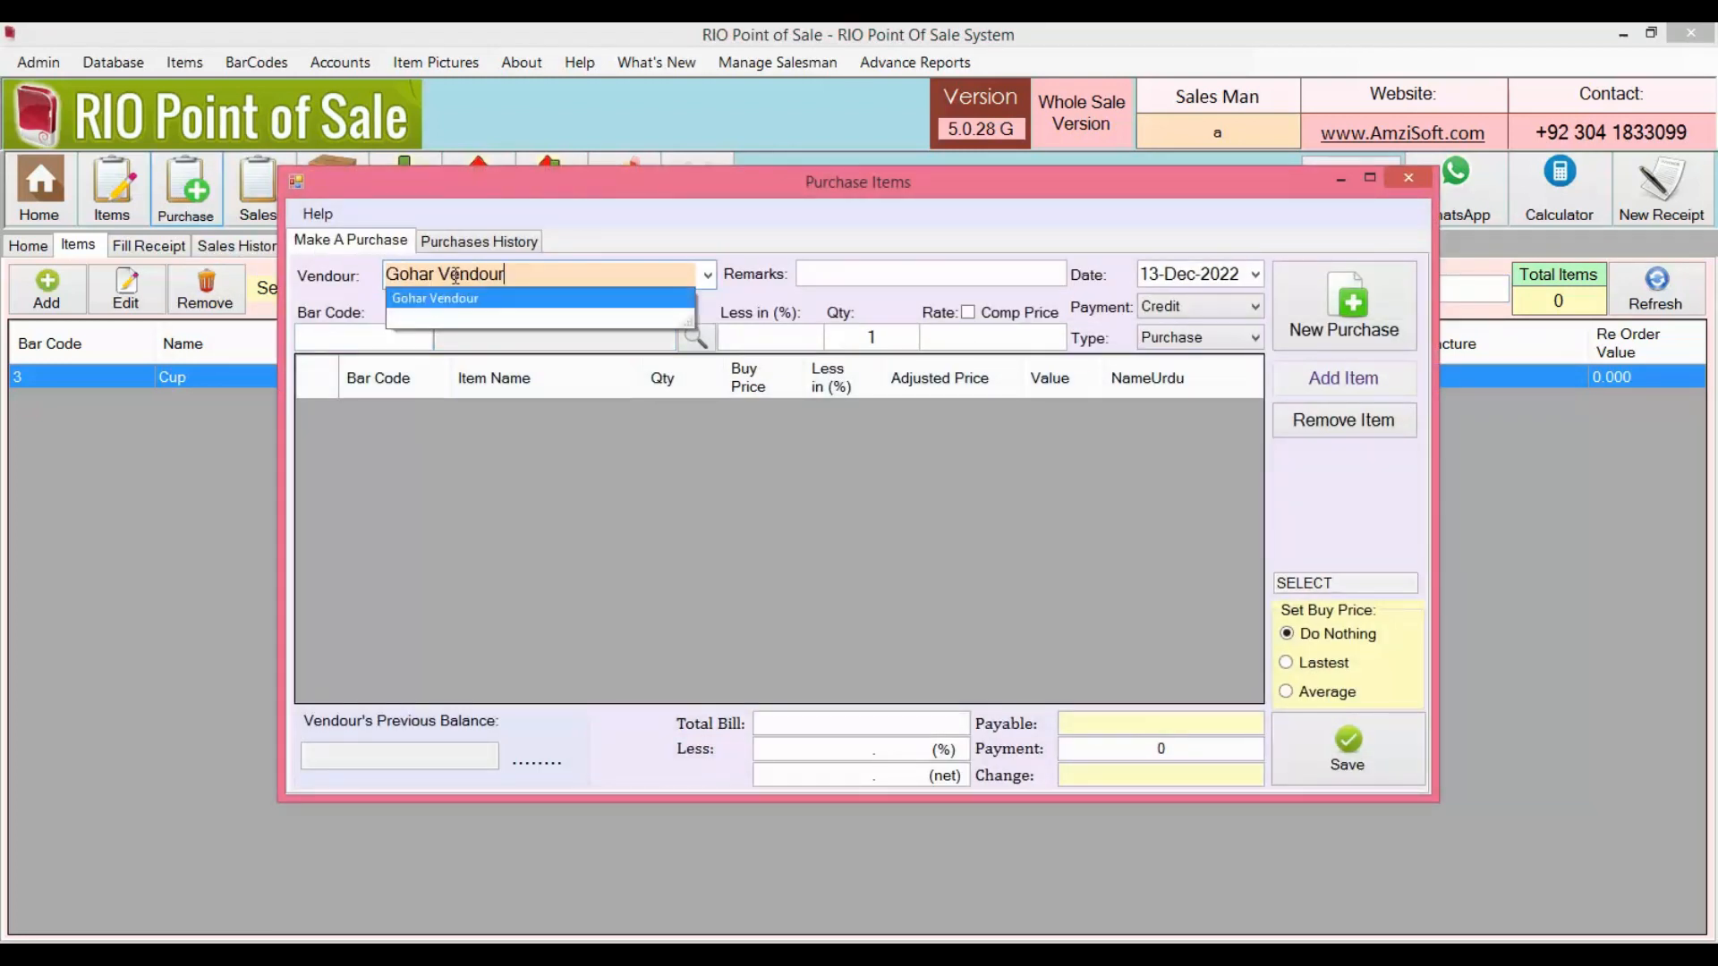
key("Return")
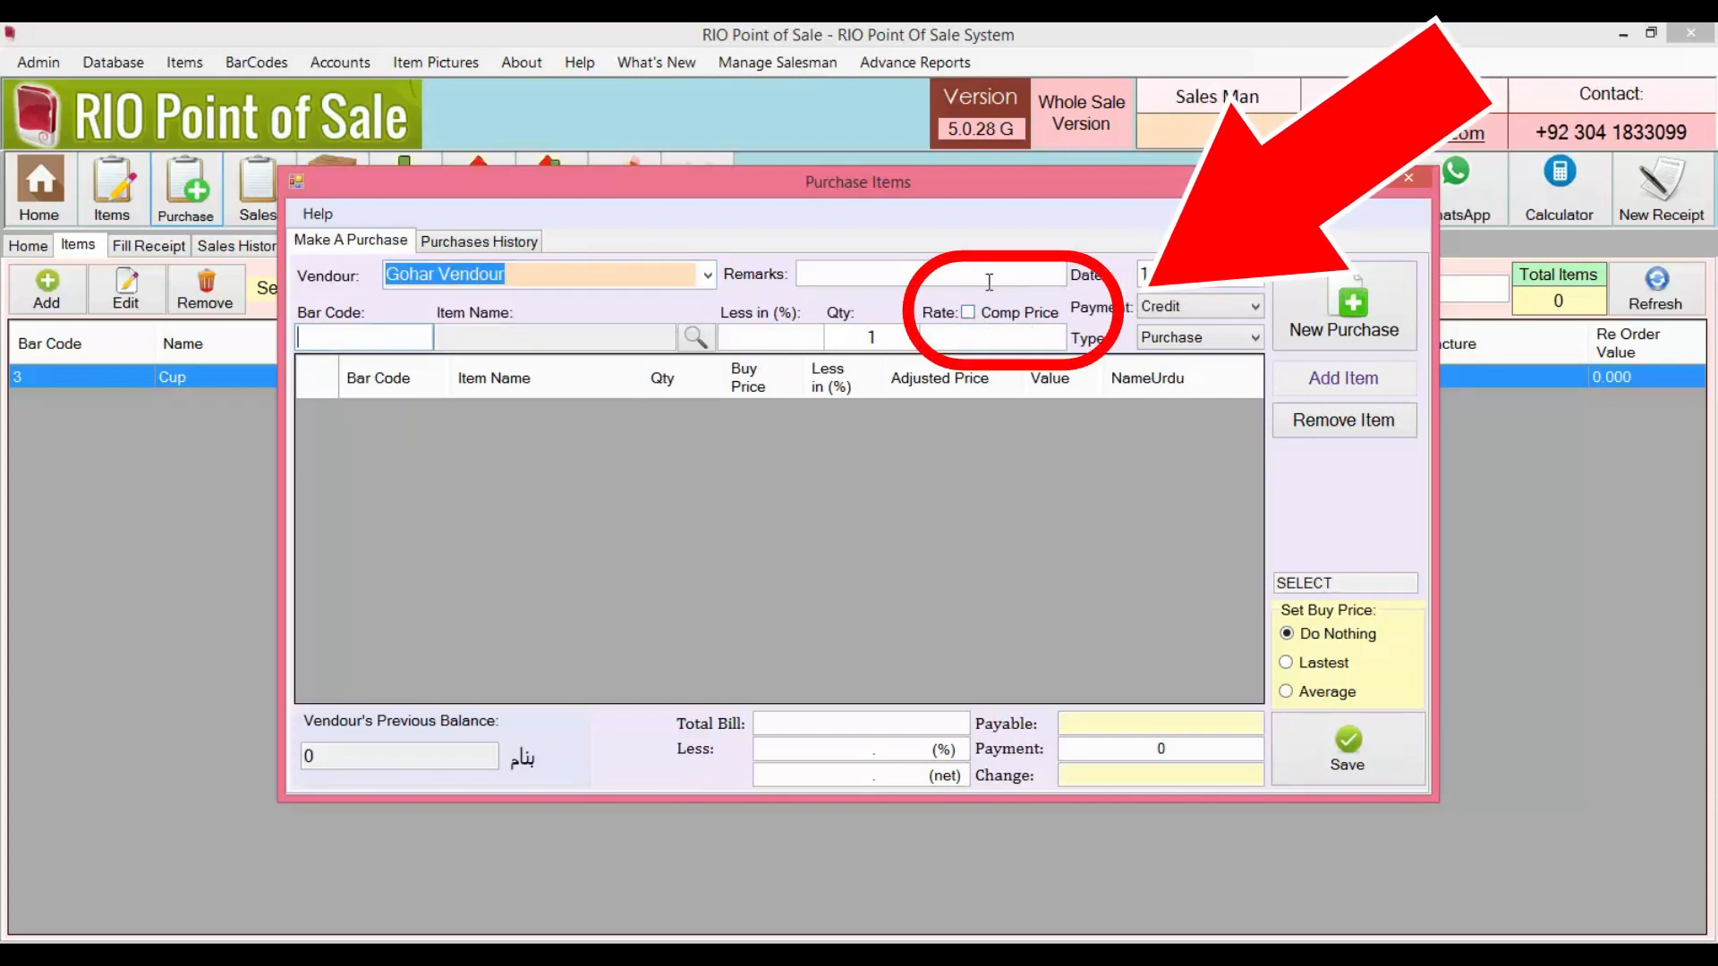
left_click(968, 313)
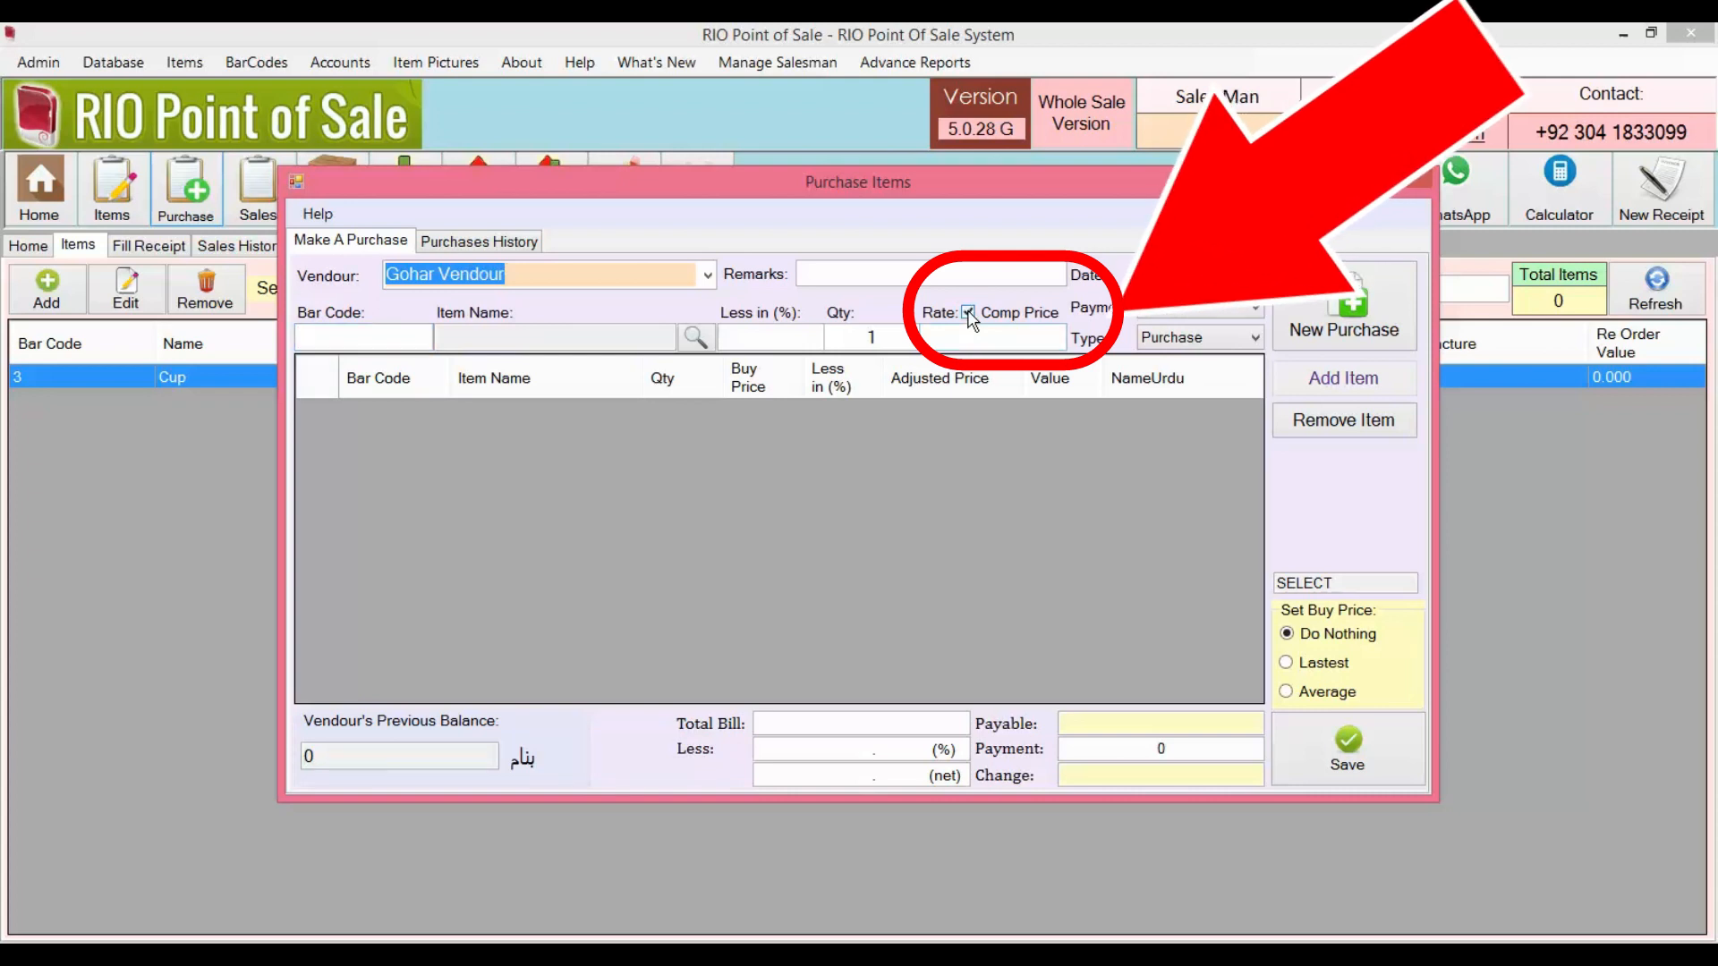
- Add 10 units of the item with barcode 3 to the purchase at the company rate
left_click(375, 339)
type("3")
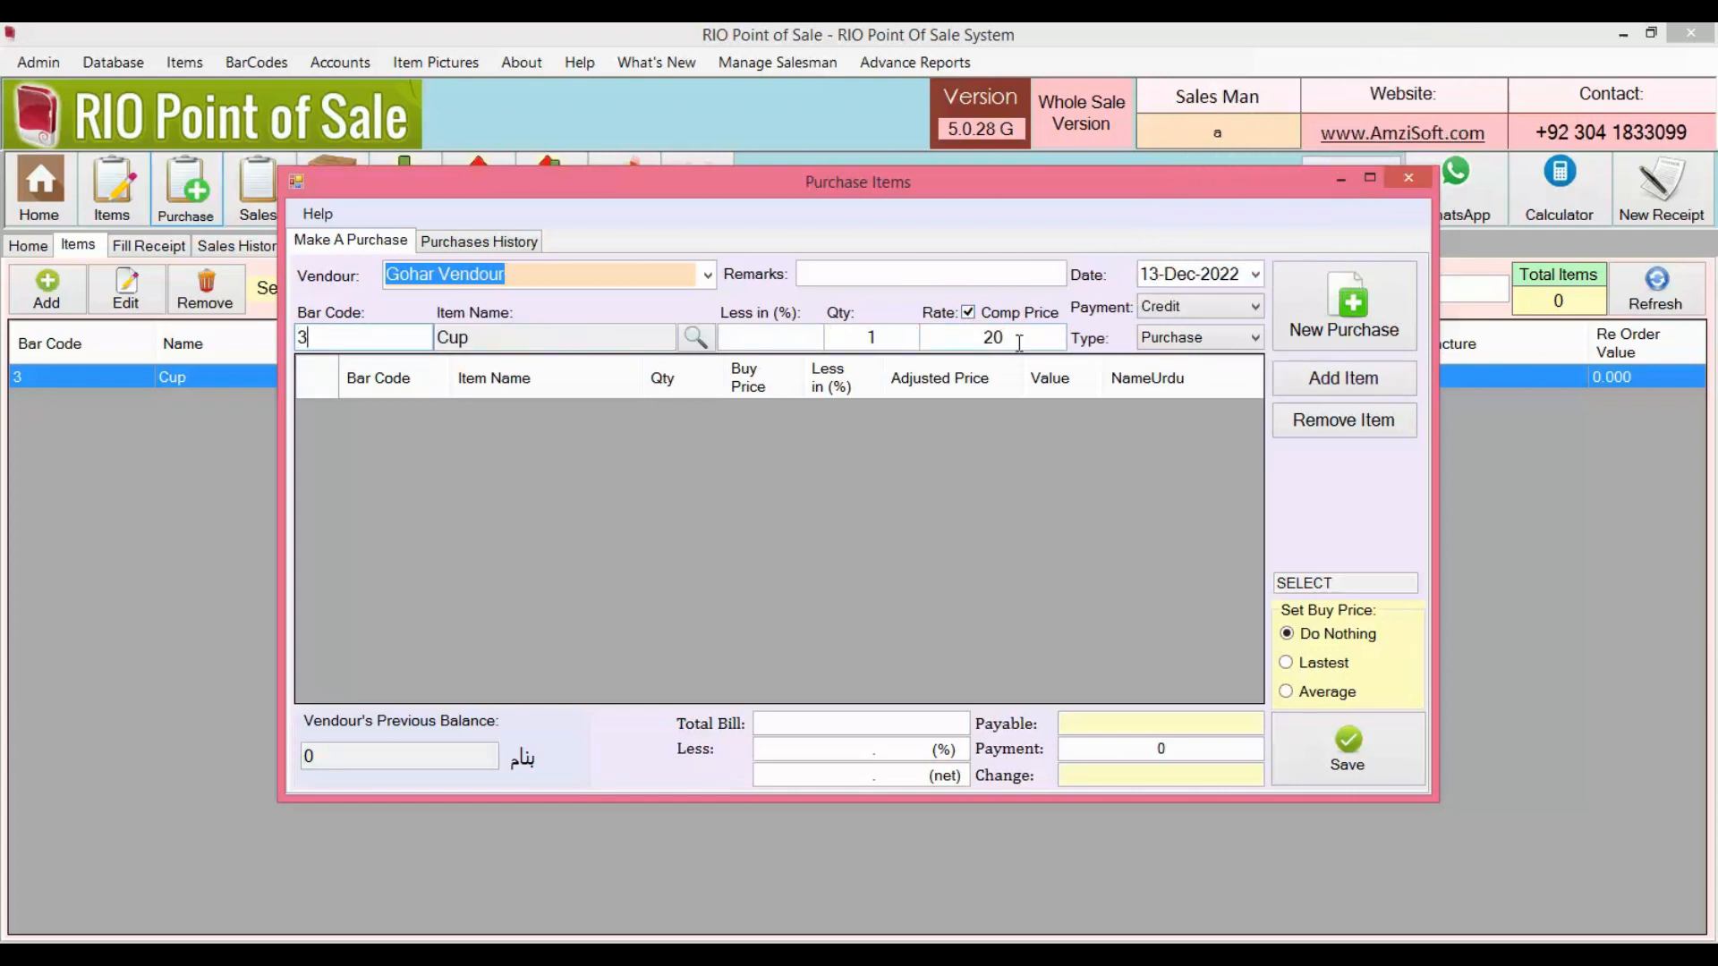
left_click(988, 339)
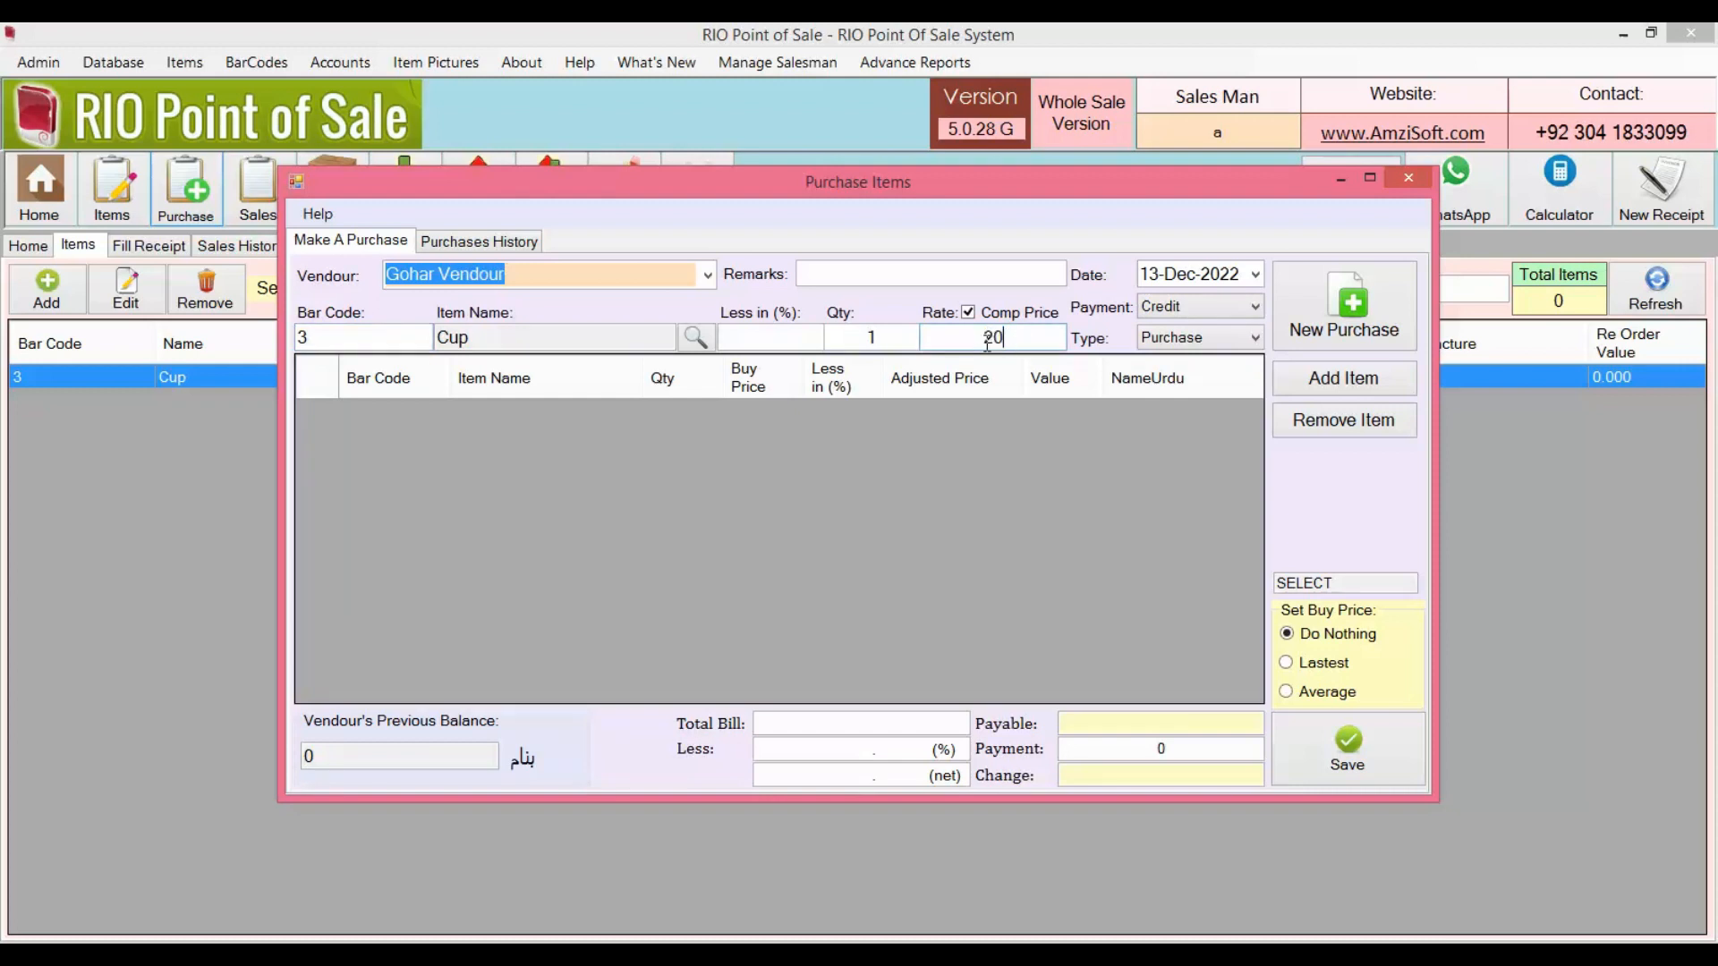
left_click(895, 341)
type("0")
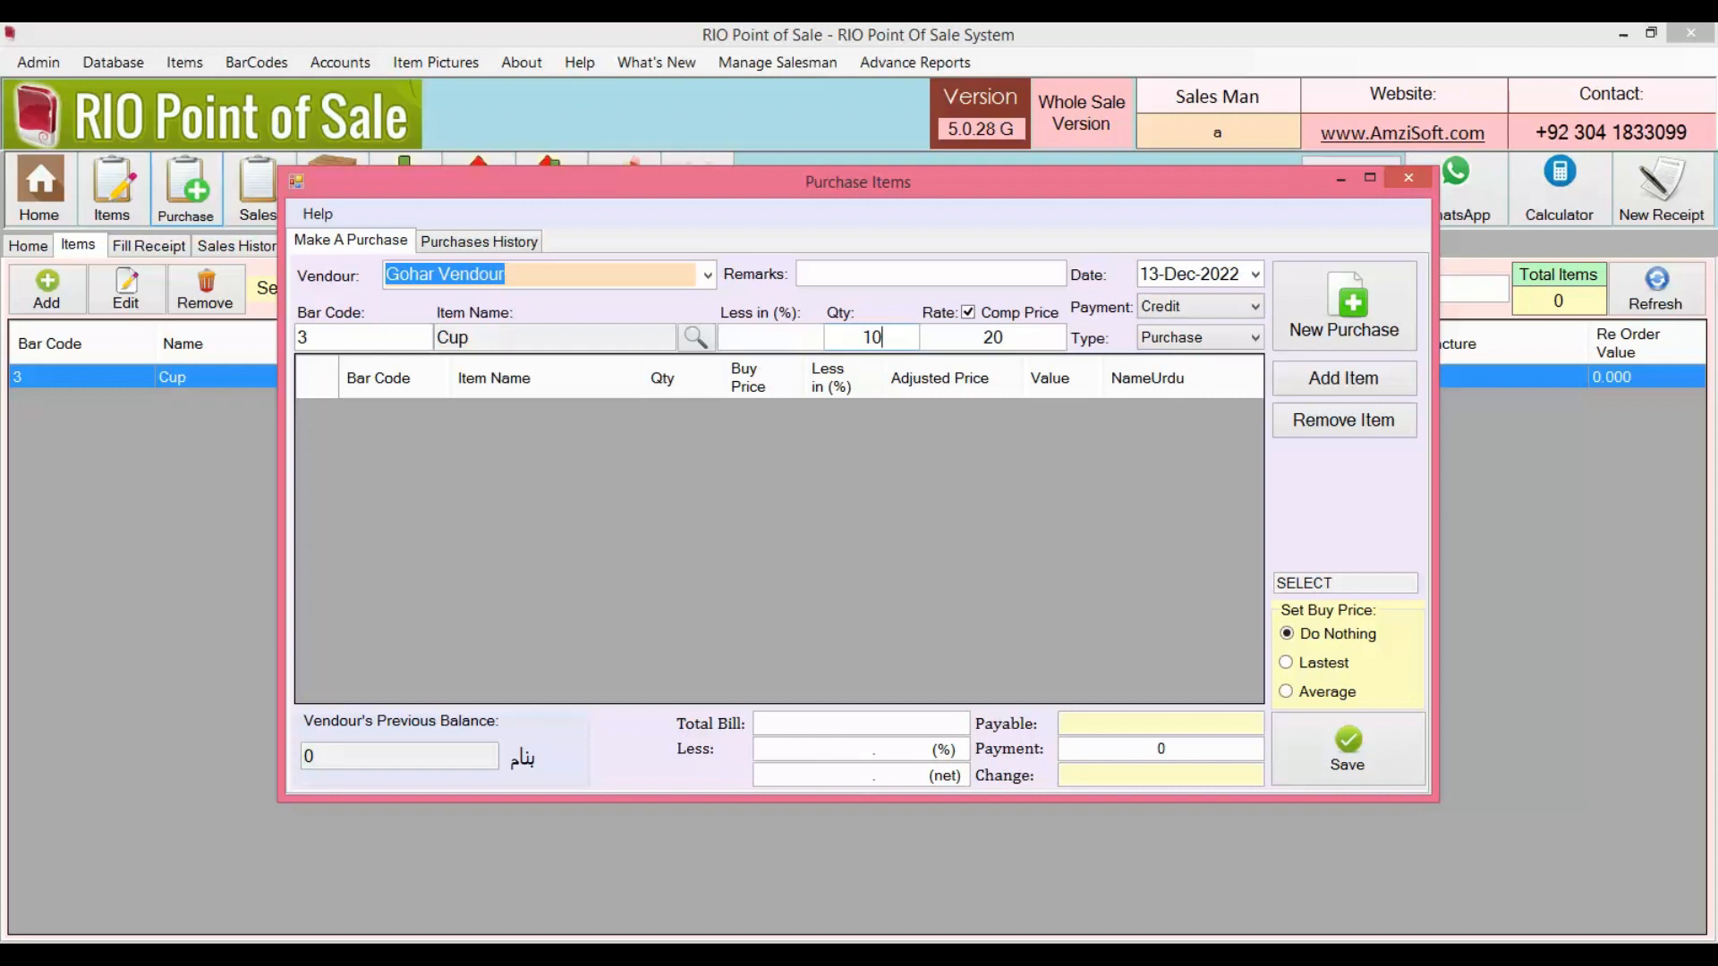
key("Return")
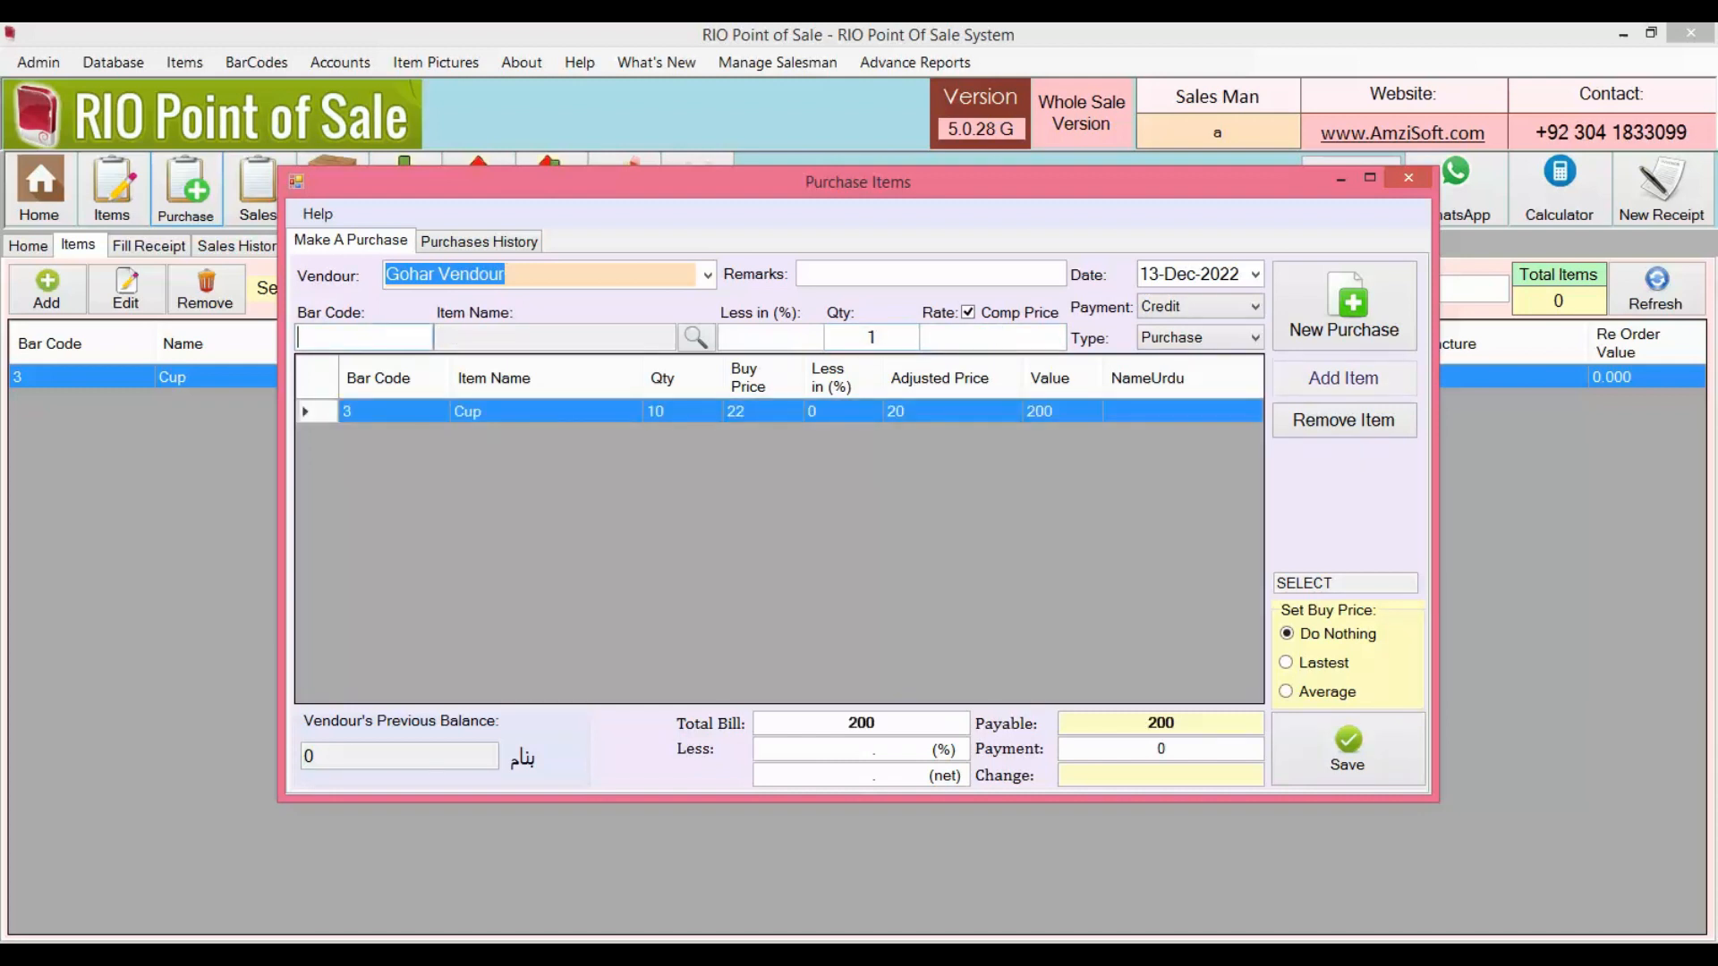
- Save the purchase without printing it and close the purchase form
left_click(1210, 731)
left_click(1209, 731)
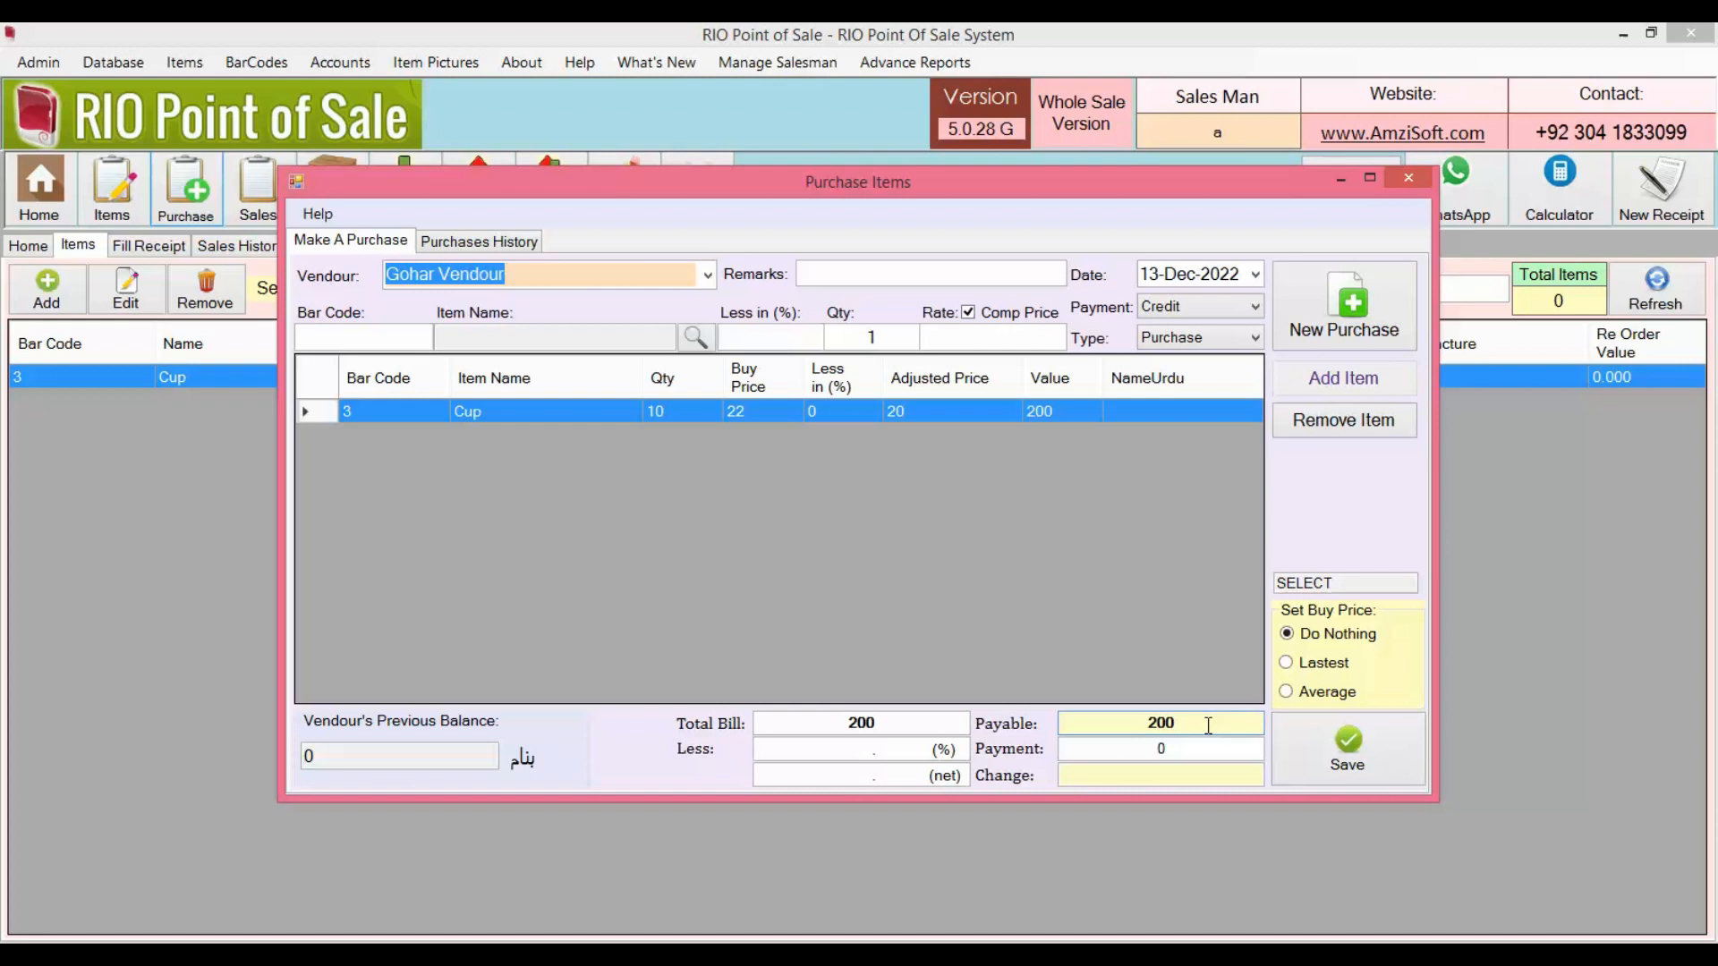
left_click(1295, 753)
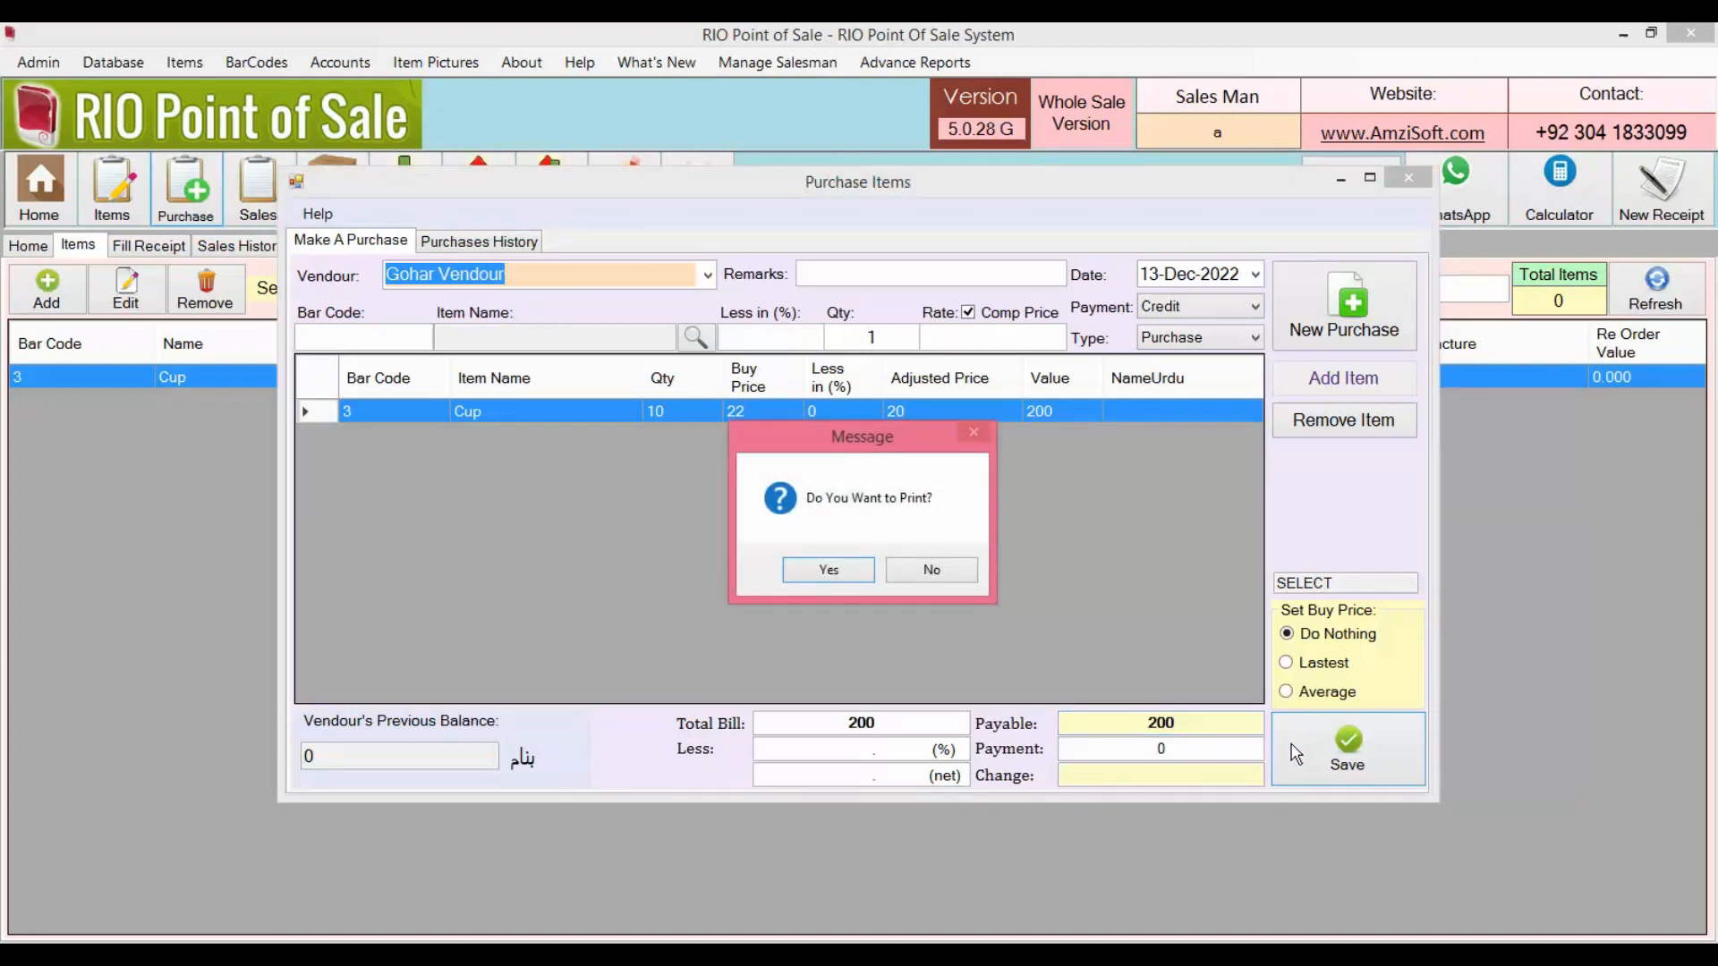
left_click(930, 584)
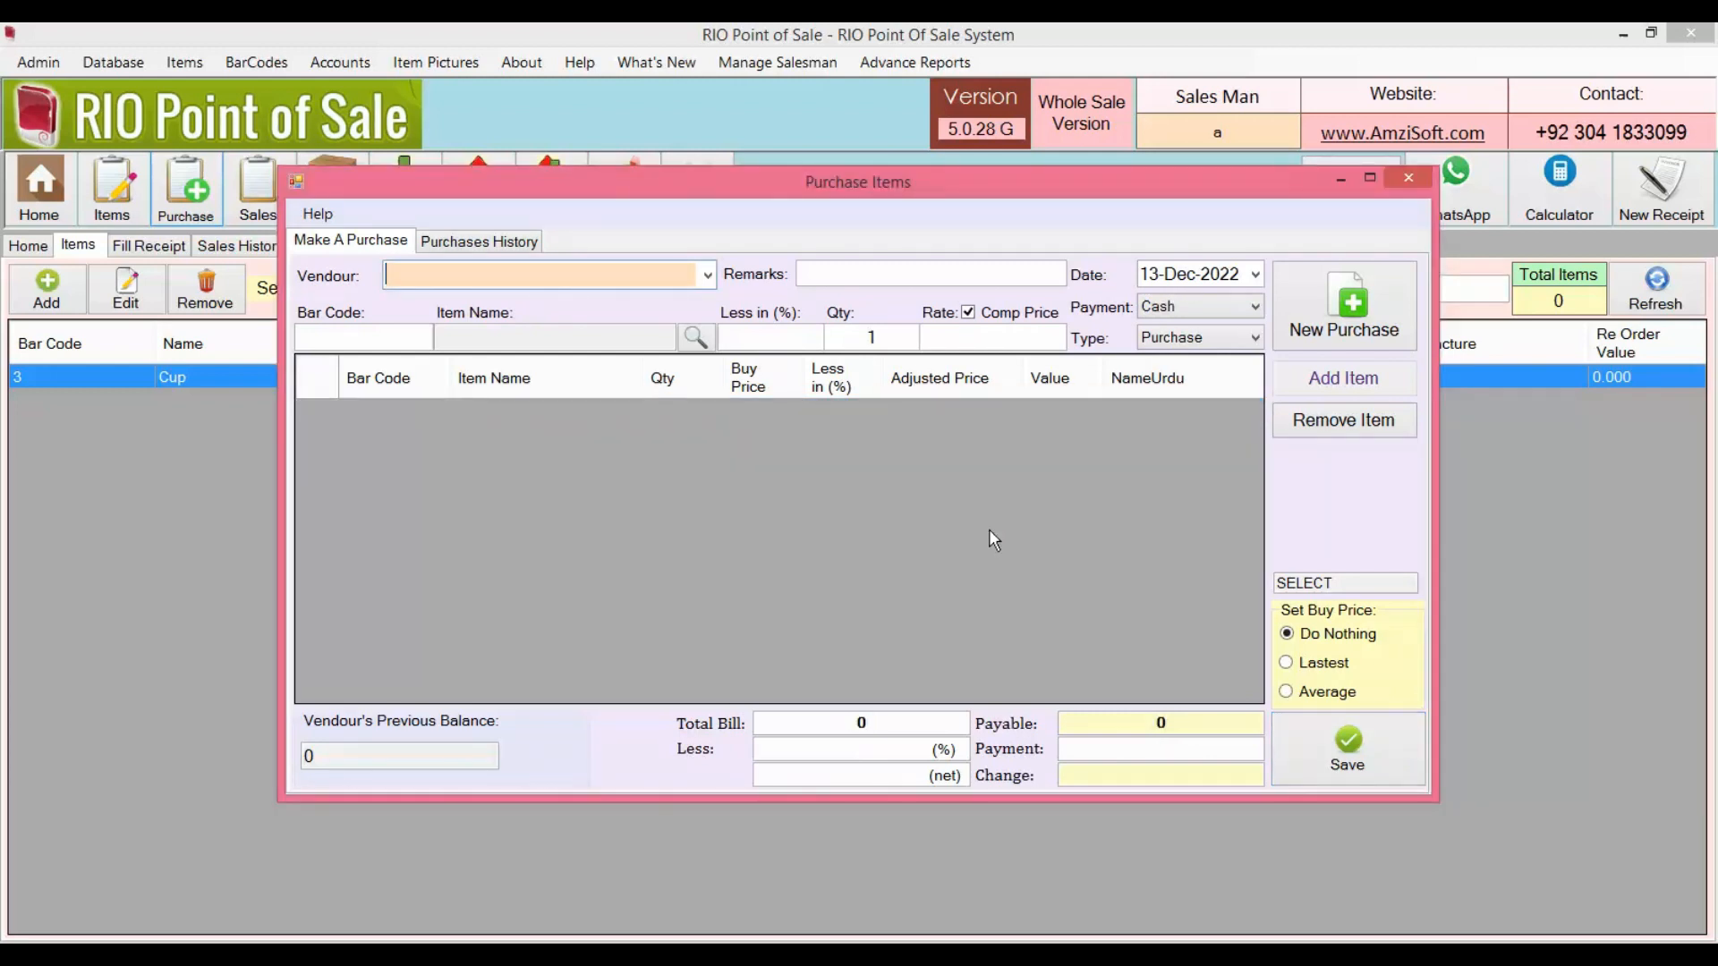
left_click(1417, 174)
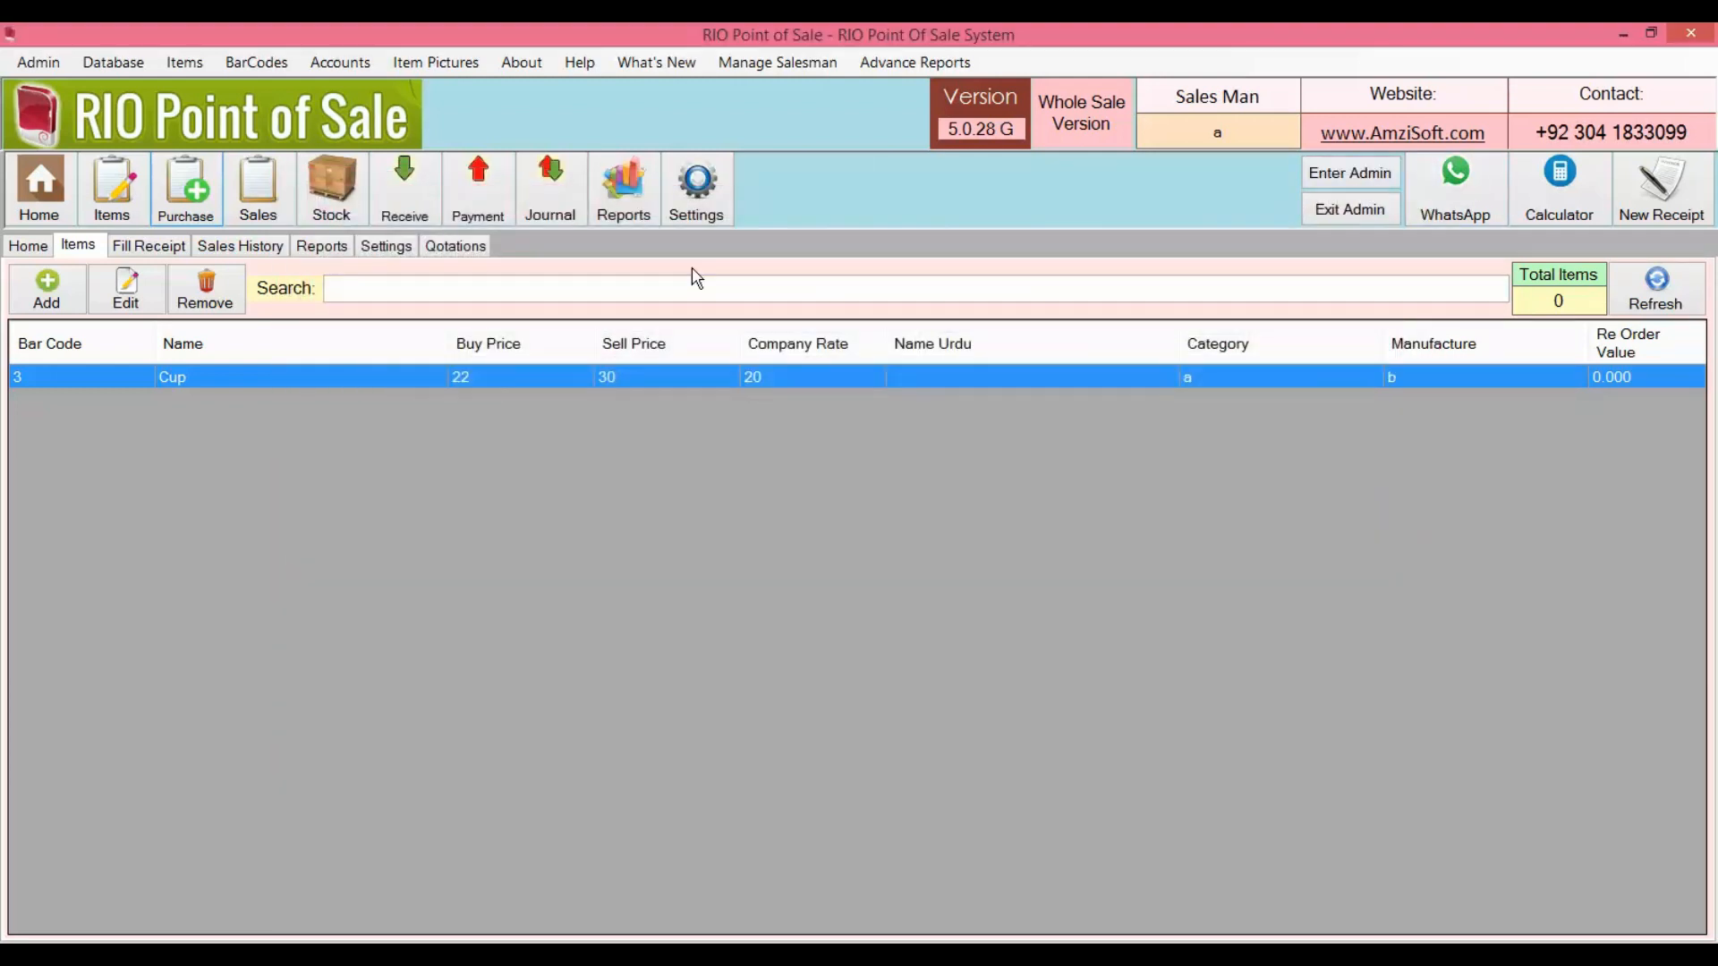
left_click(329, 190)
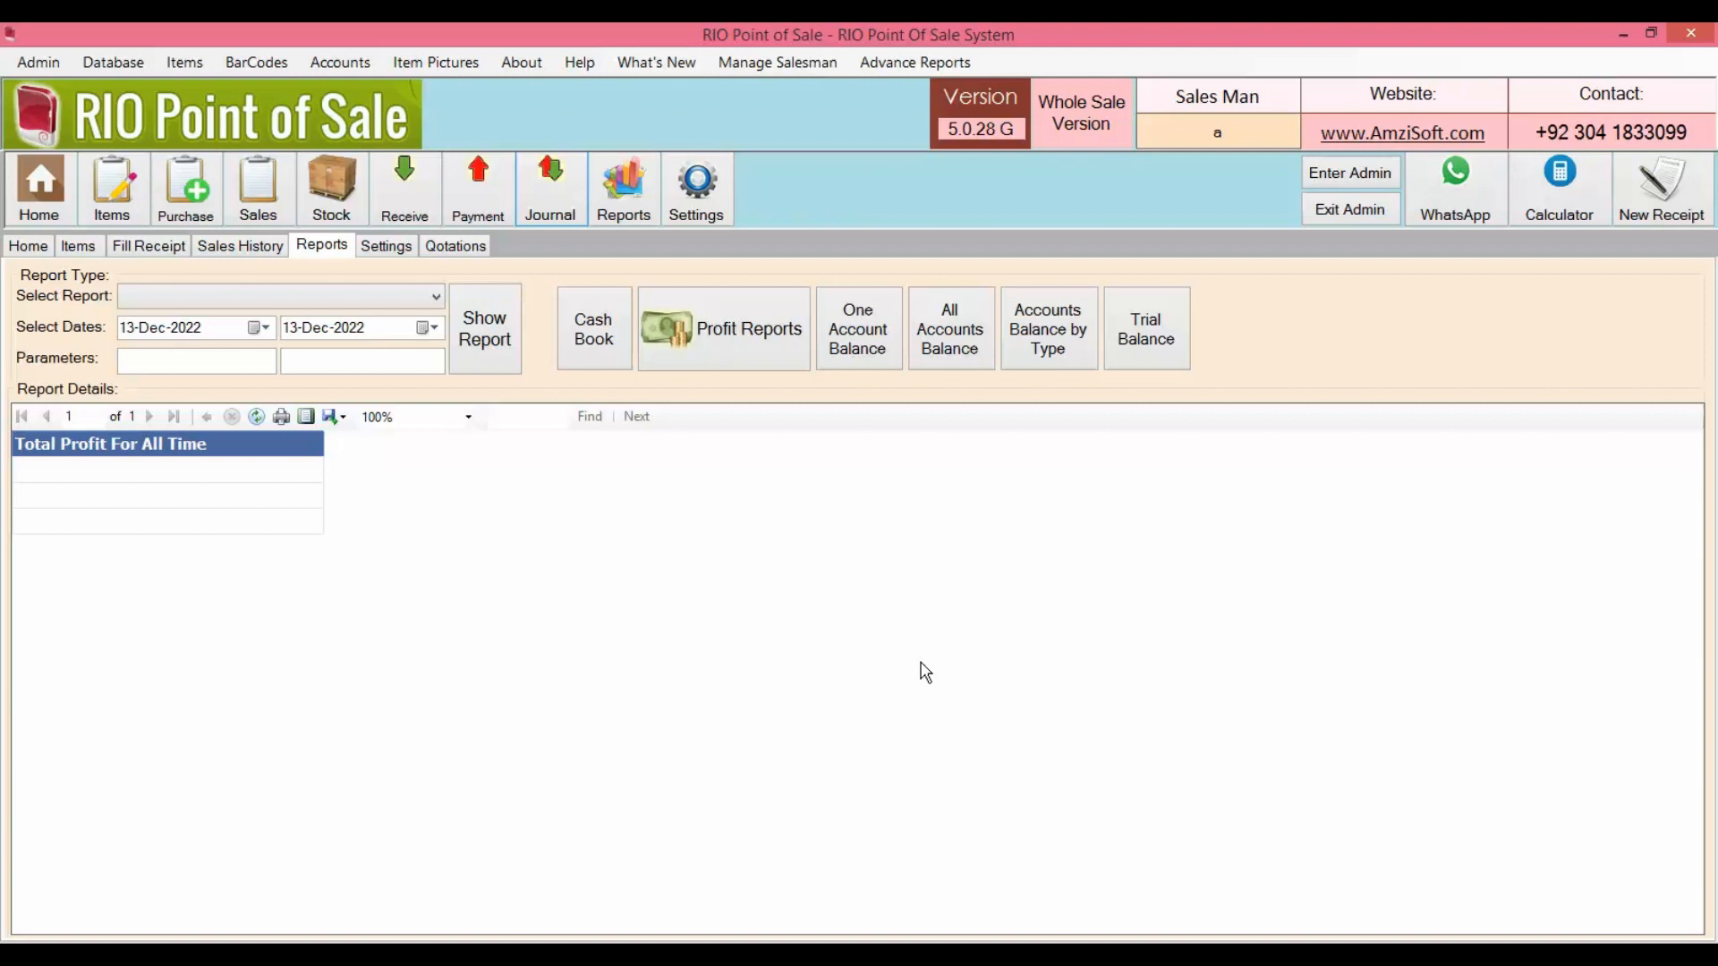
- Start a new account named "Bilti wala" with "." as both address and phone number
left_click(31, 248)
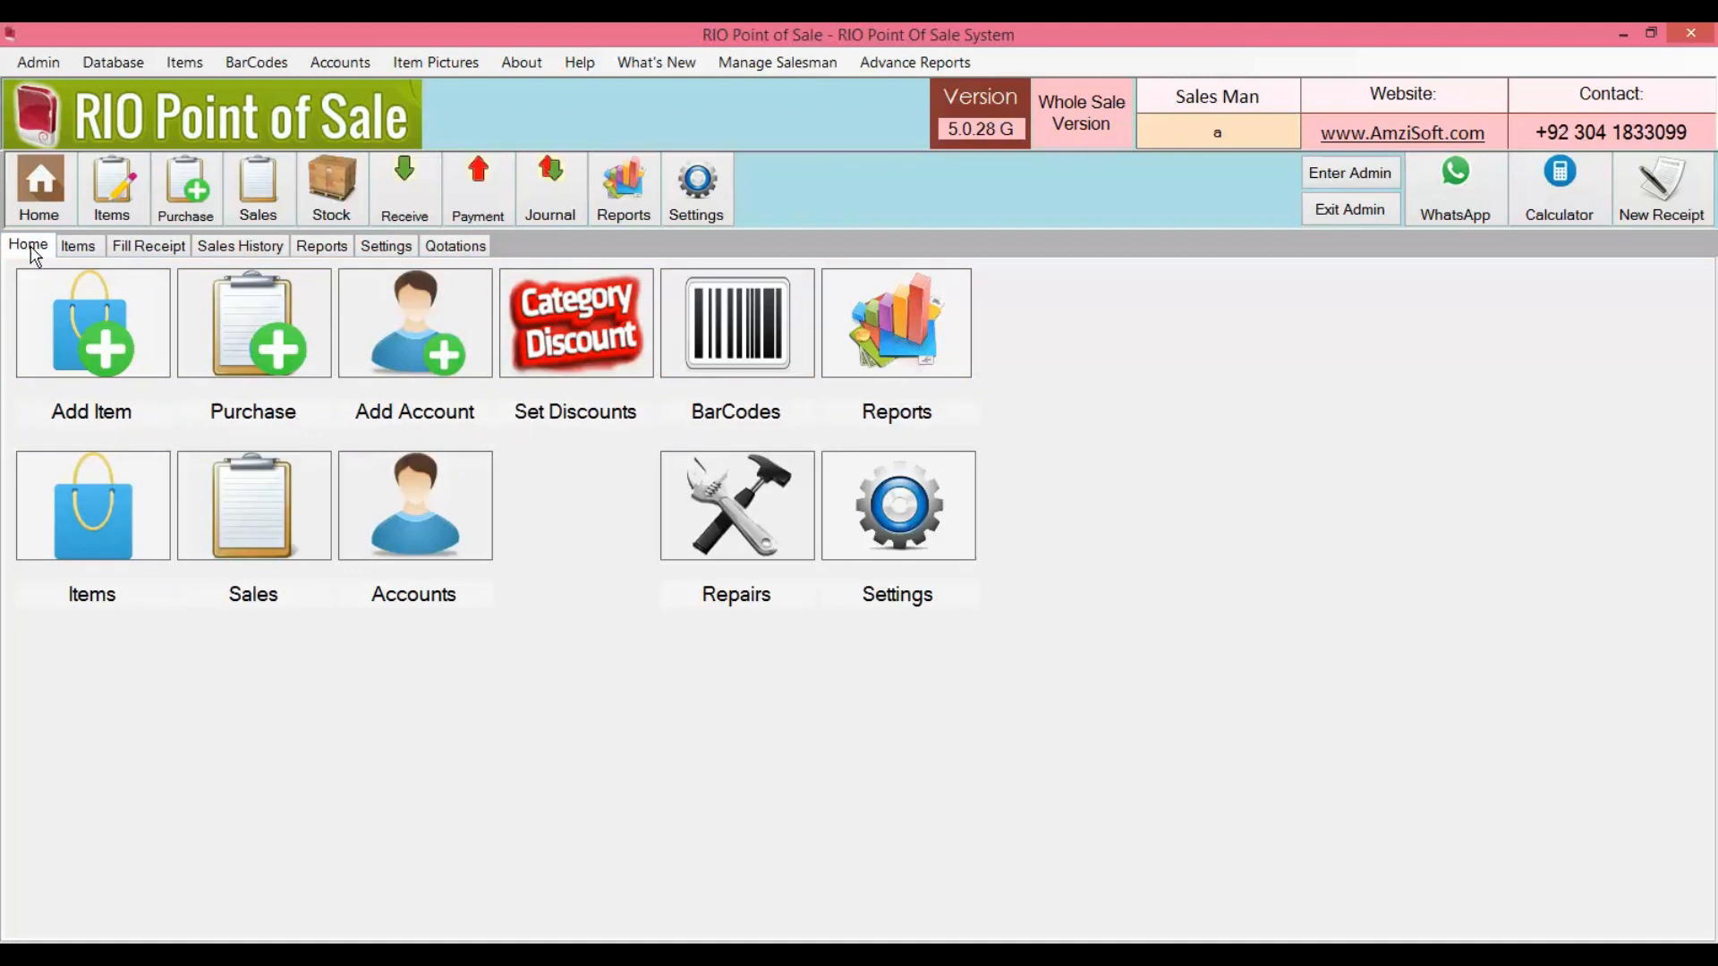
left_click(415, 336)
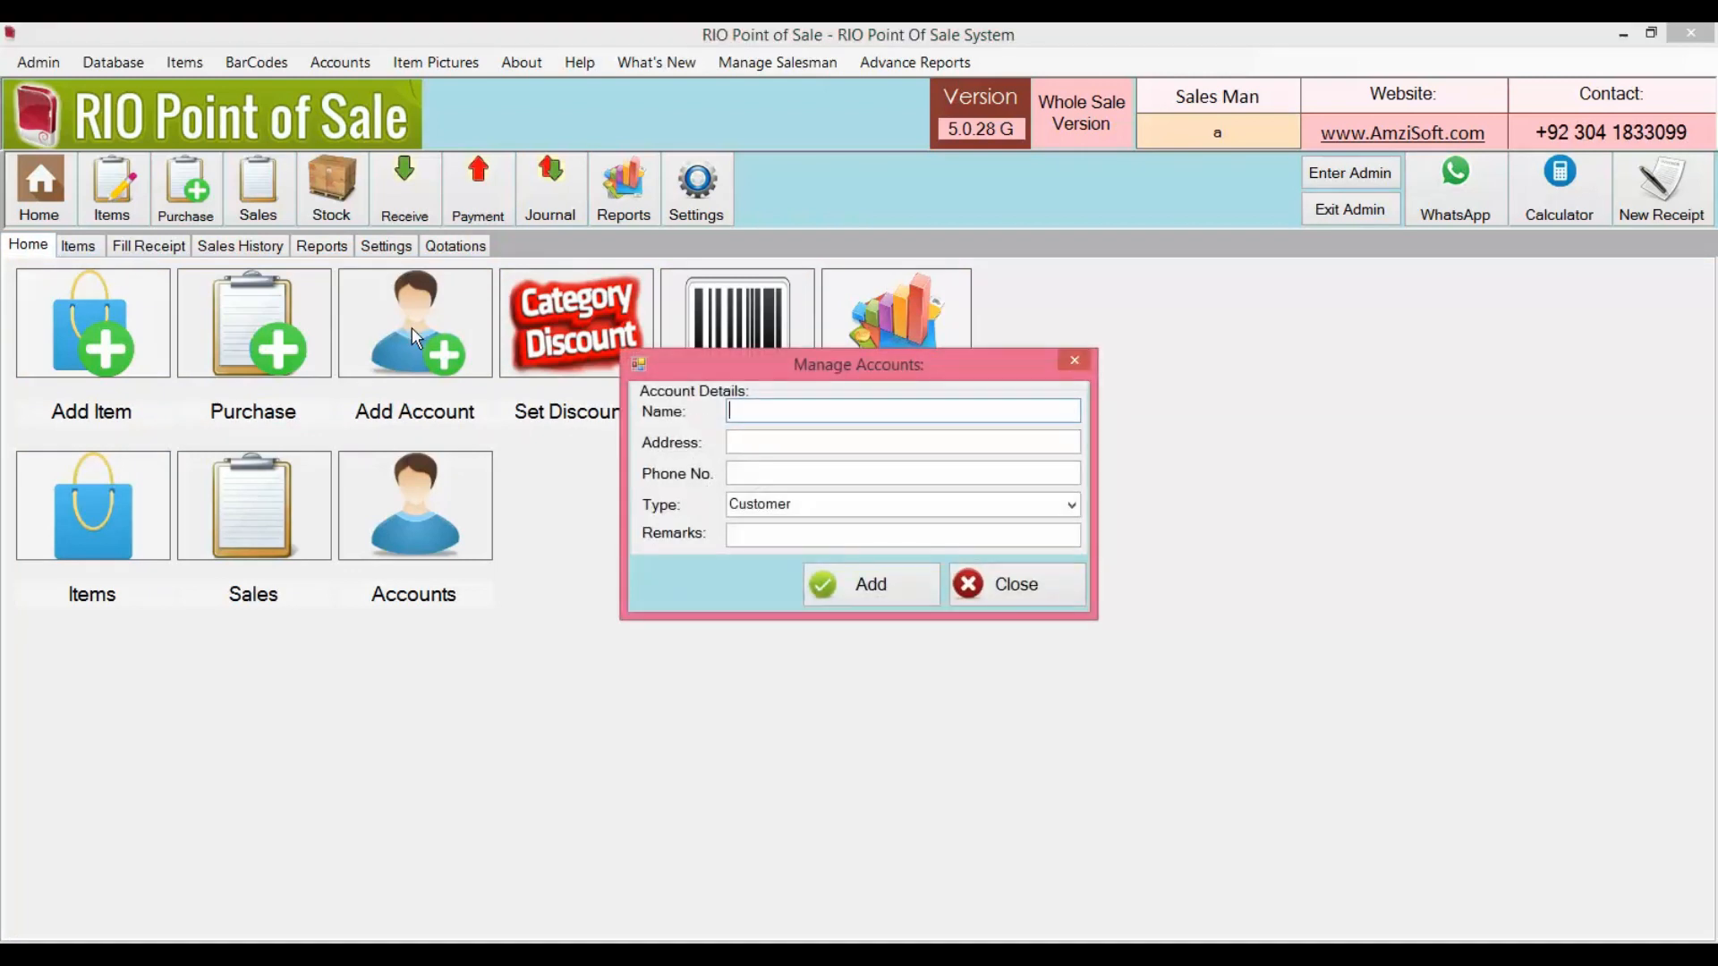
type("Bilti wala")
key("Tab")
type(".")
key("Tab")
type(".")
key("Tab")
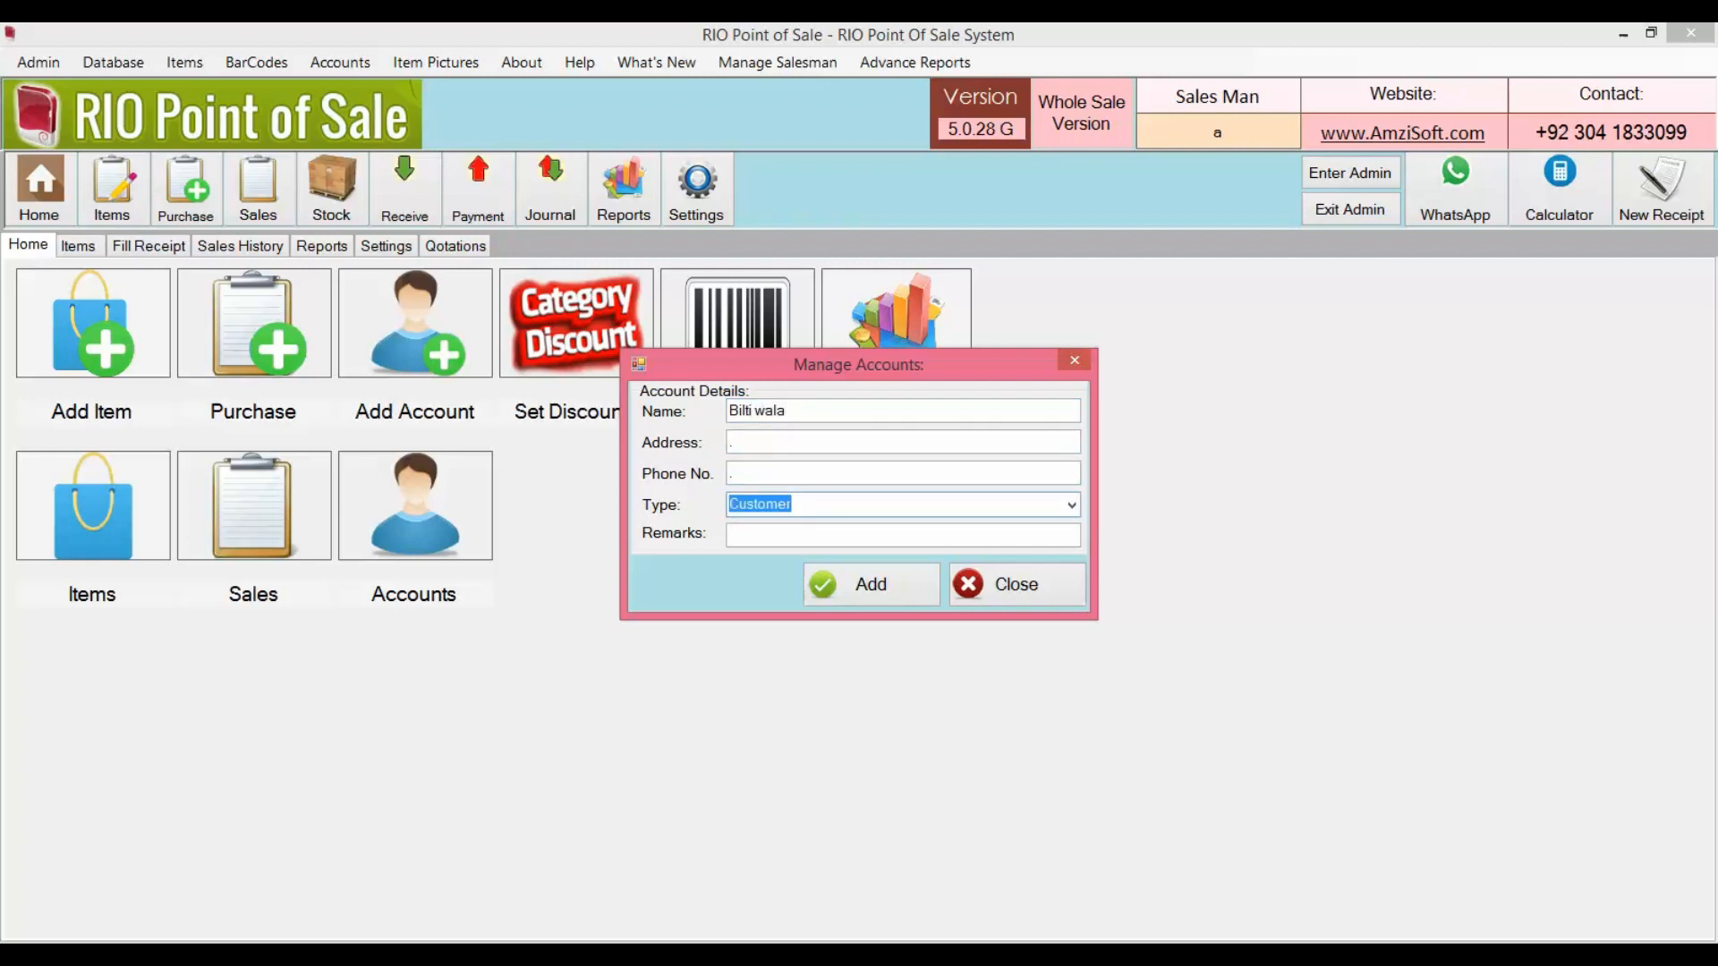
- Set the new account's type to Expense, add the account and close the account form
type("Expense")
key("Down")
key("Return")
left_click(851, 598)
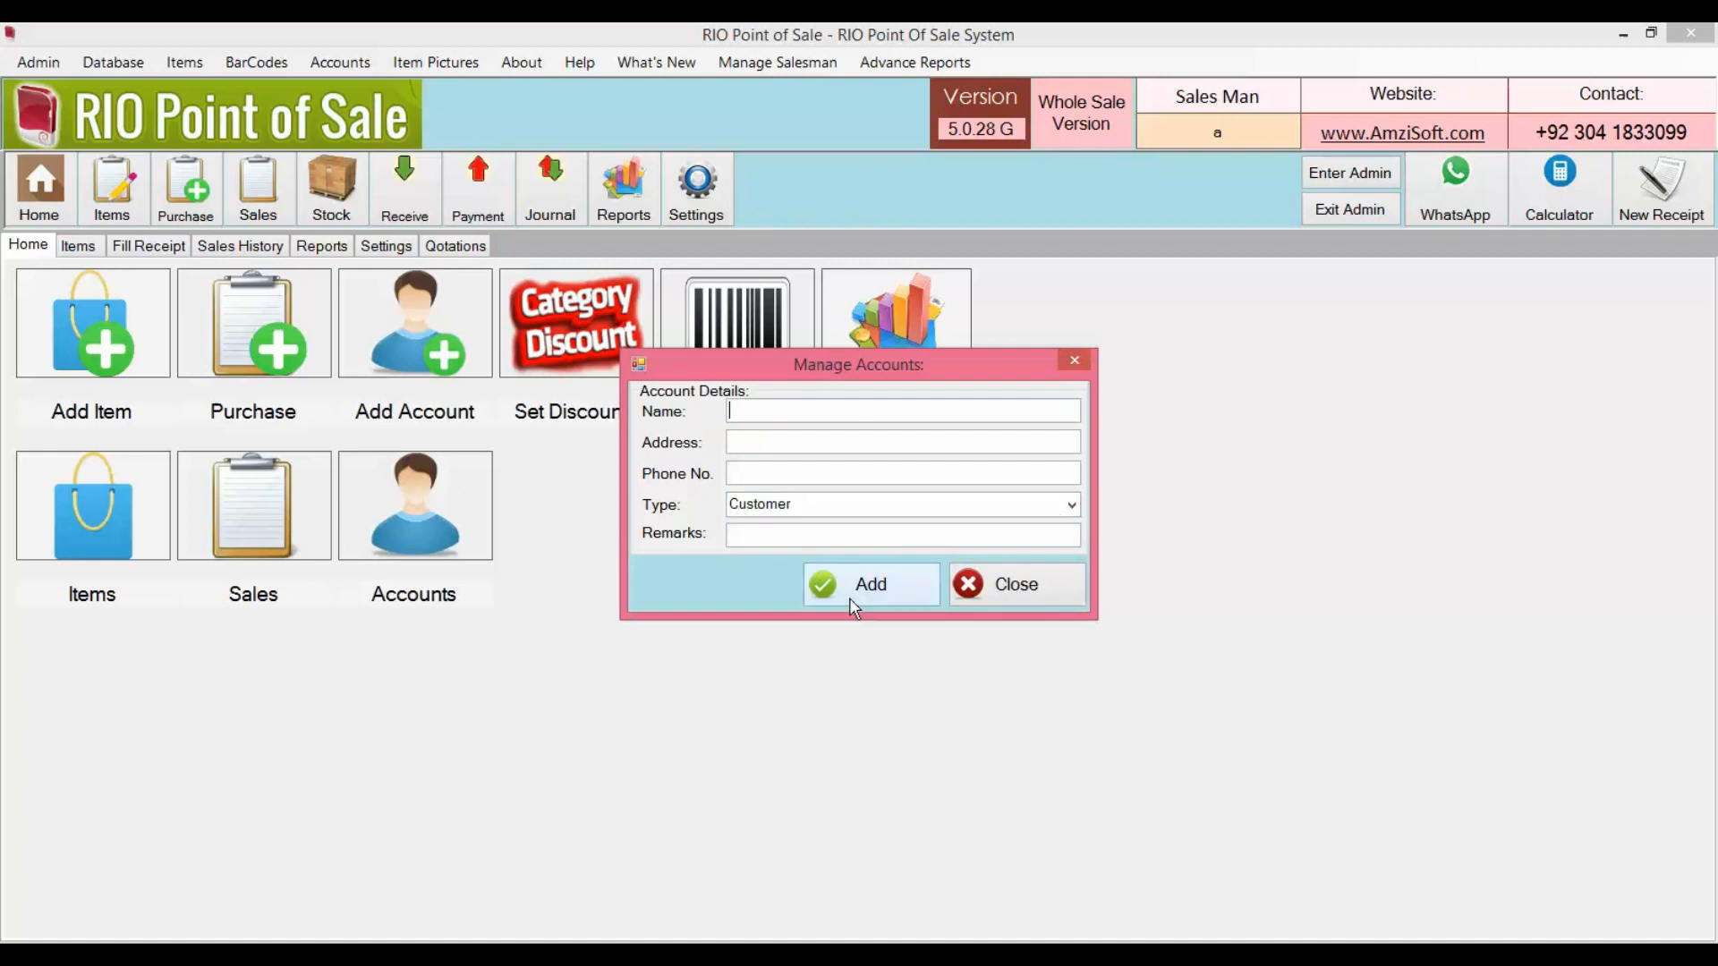
left_click(1018, 589)
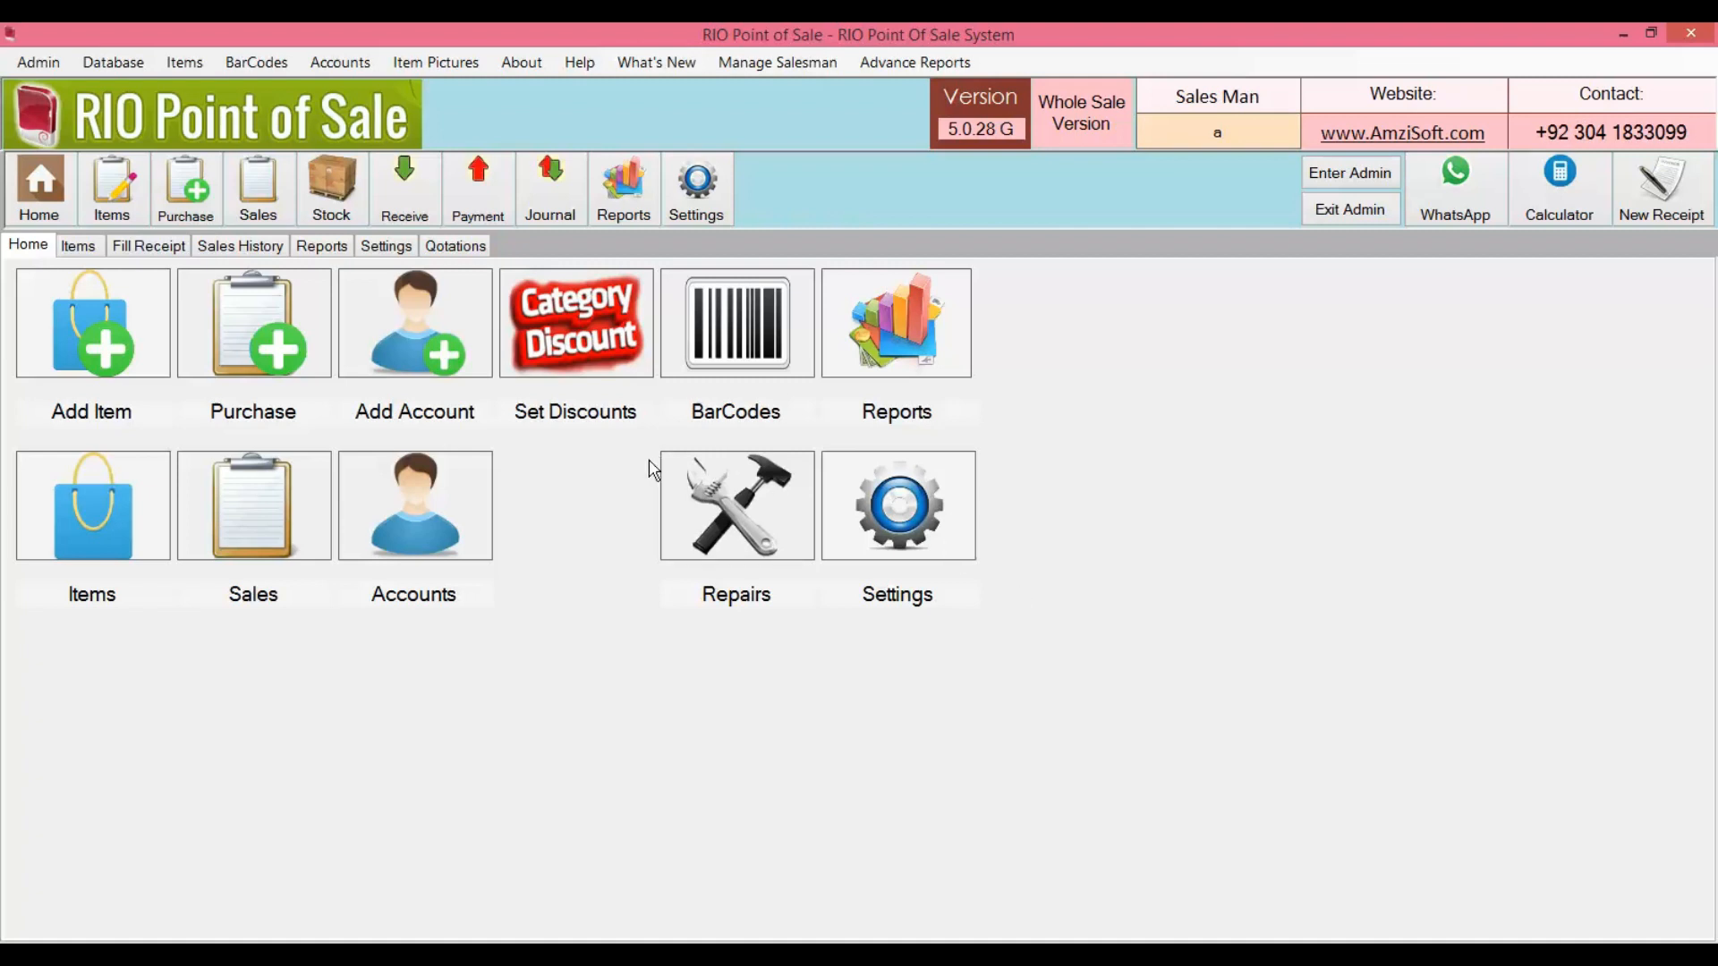
- Start a Credit (Jama) balance entry in the journal for the Bilti wala account
left_click(556, 213)
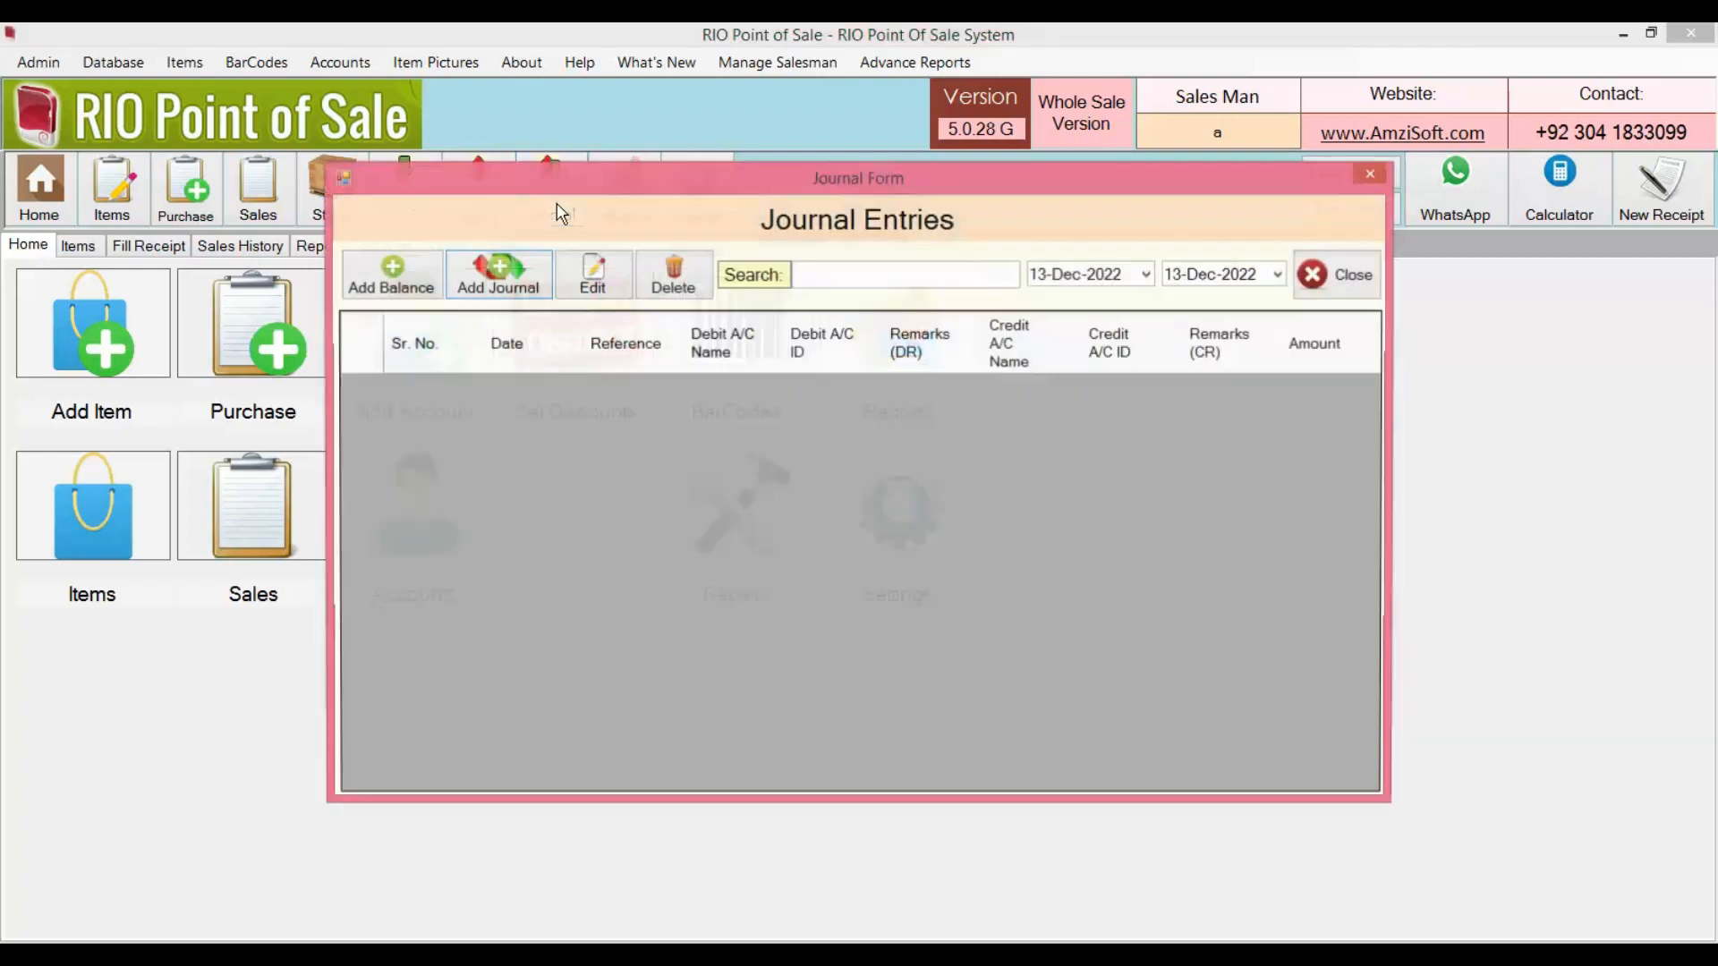
left_click(403, 283)
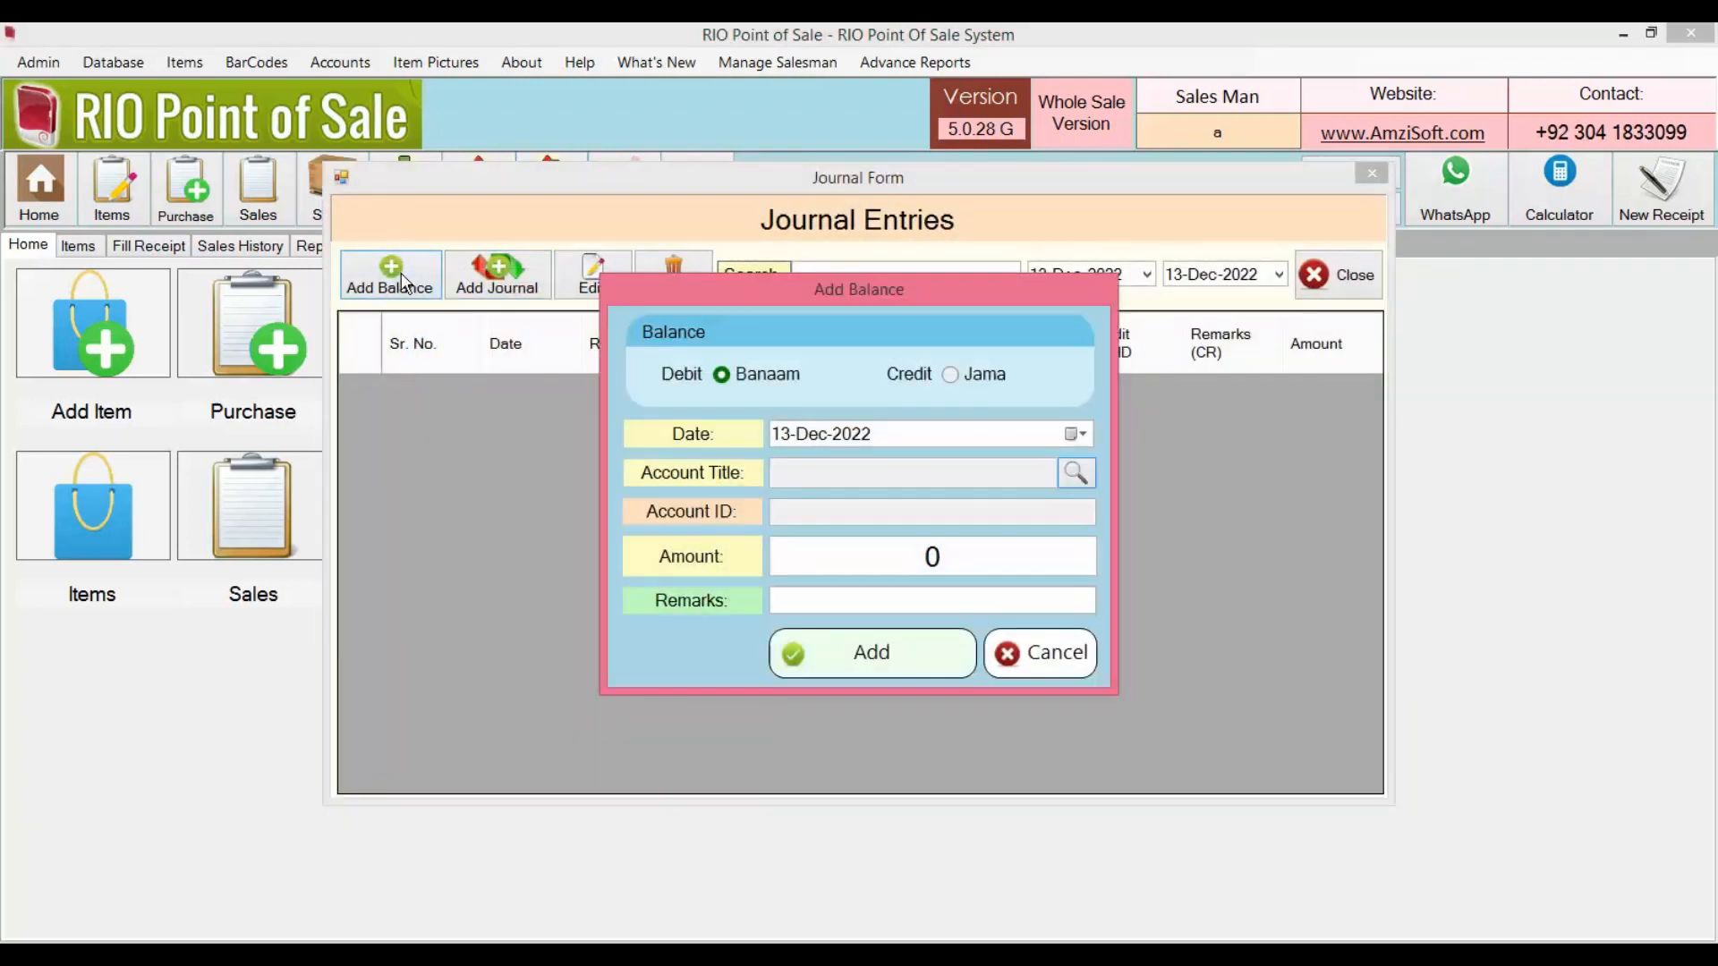
left_click(961, 380)
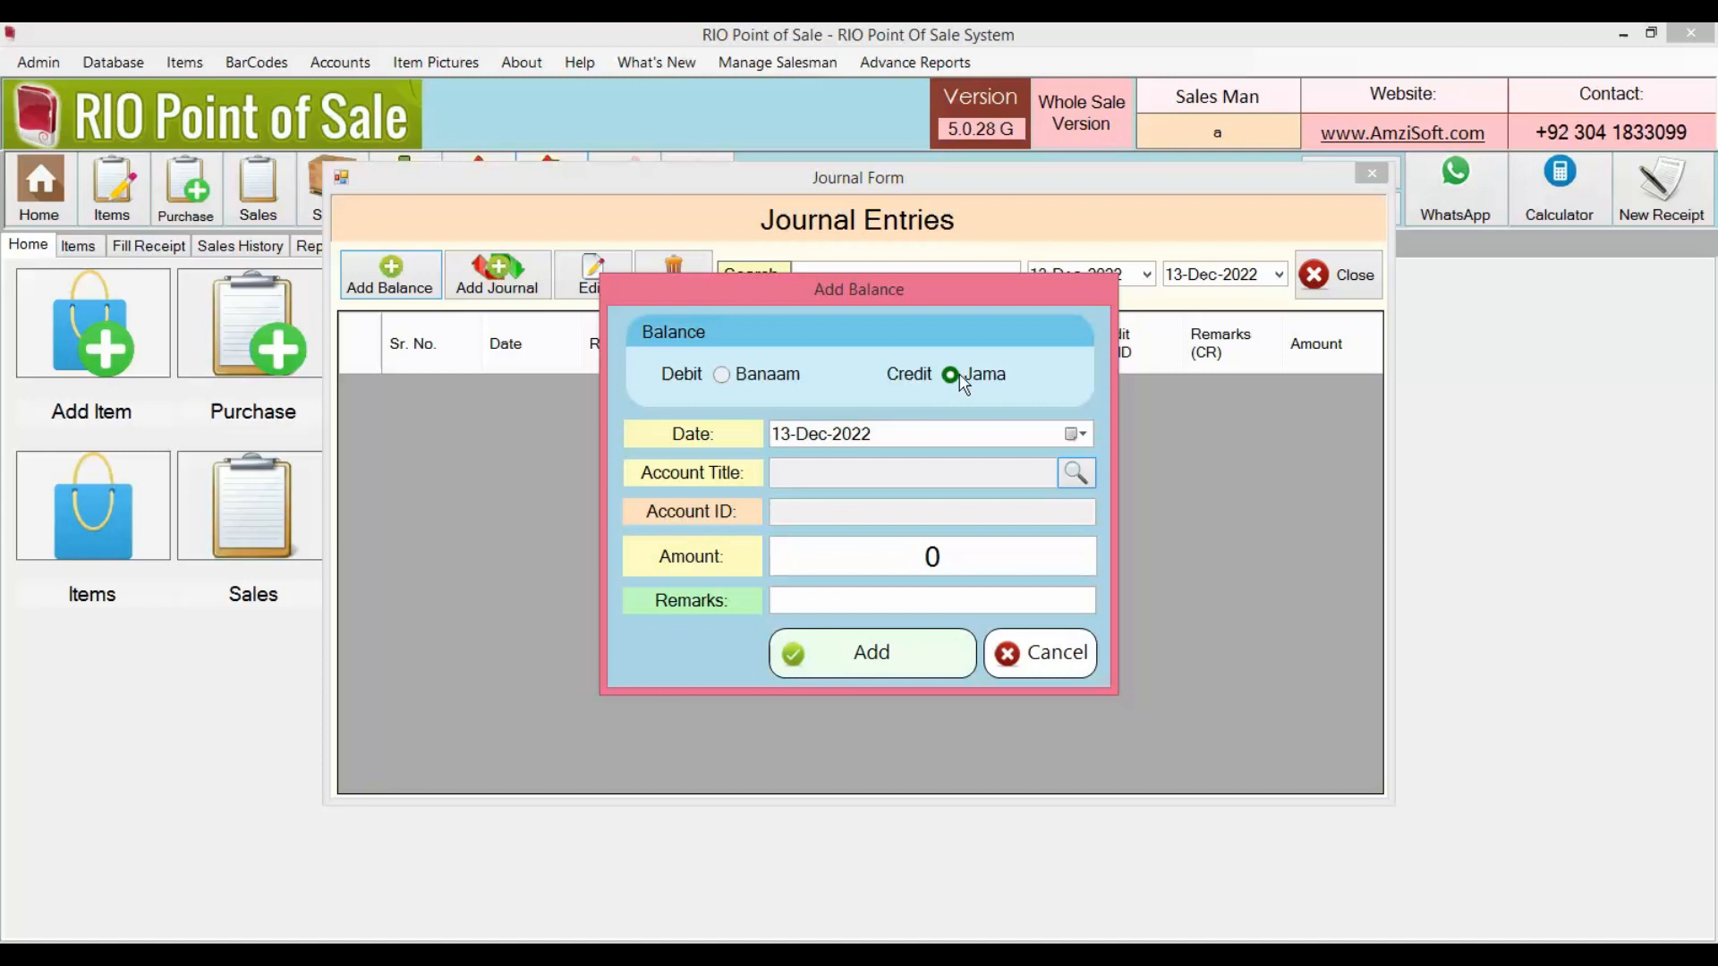
left_click(1081, 477)
type("bi")
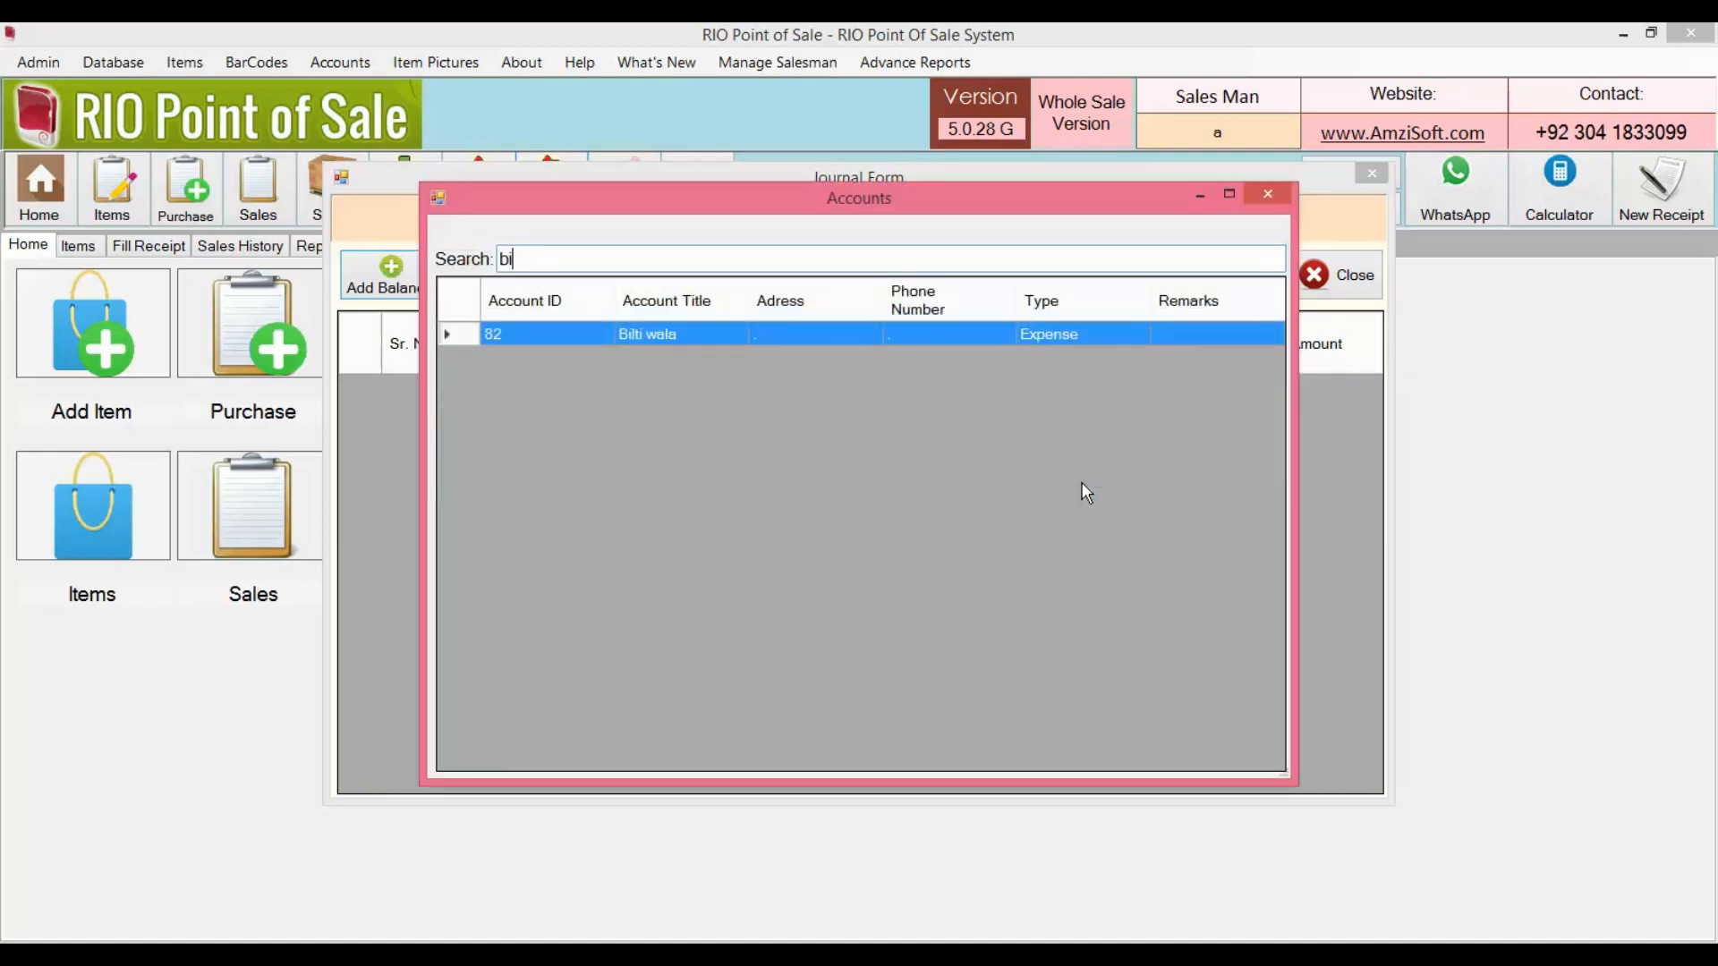
key("Return")
- Add the balance entry with amount 20 and remarks "ye kuch lay k aaya tha", and close the journal
type("20")
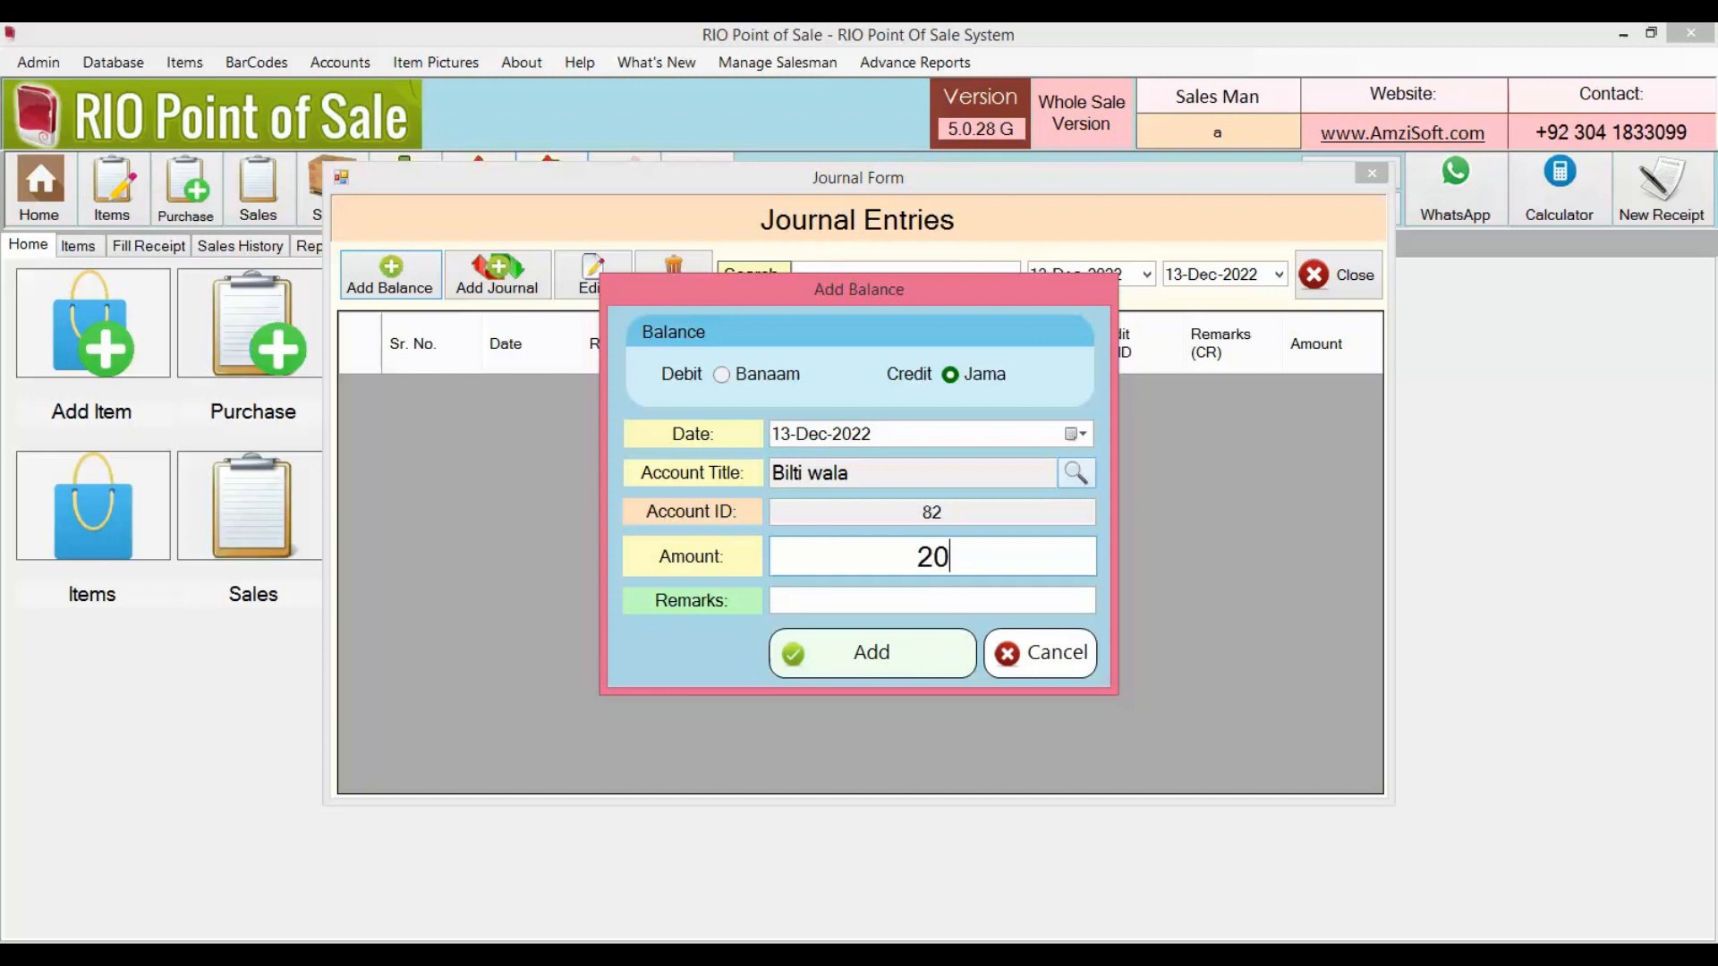
left_click(1006, 601)
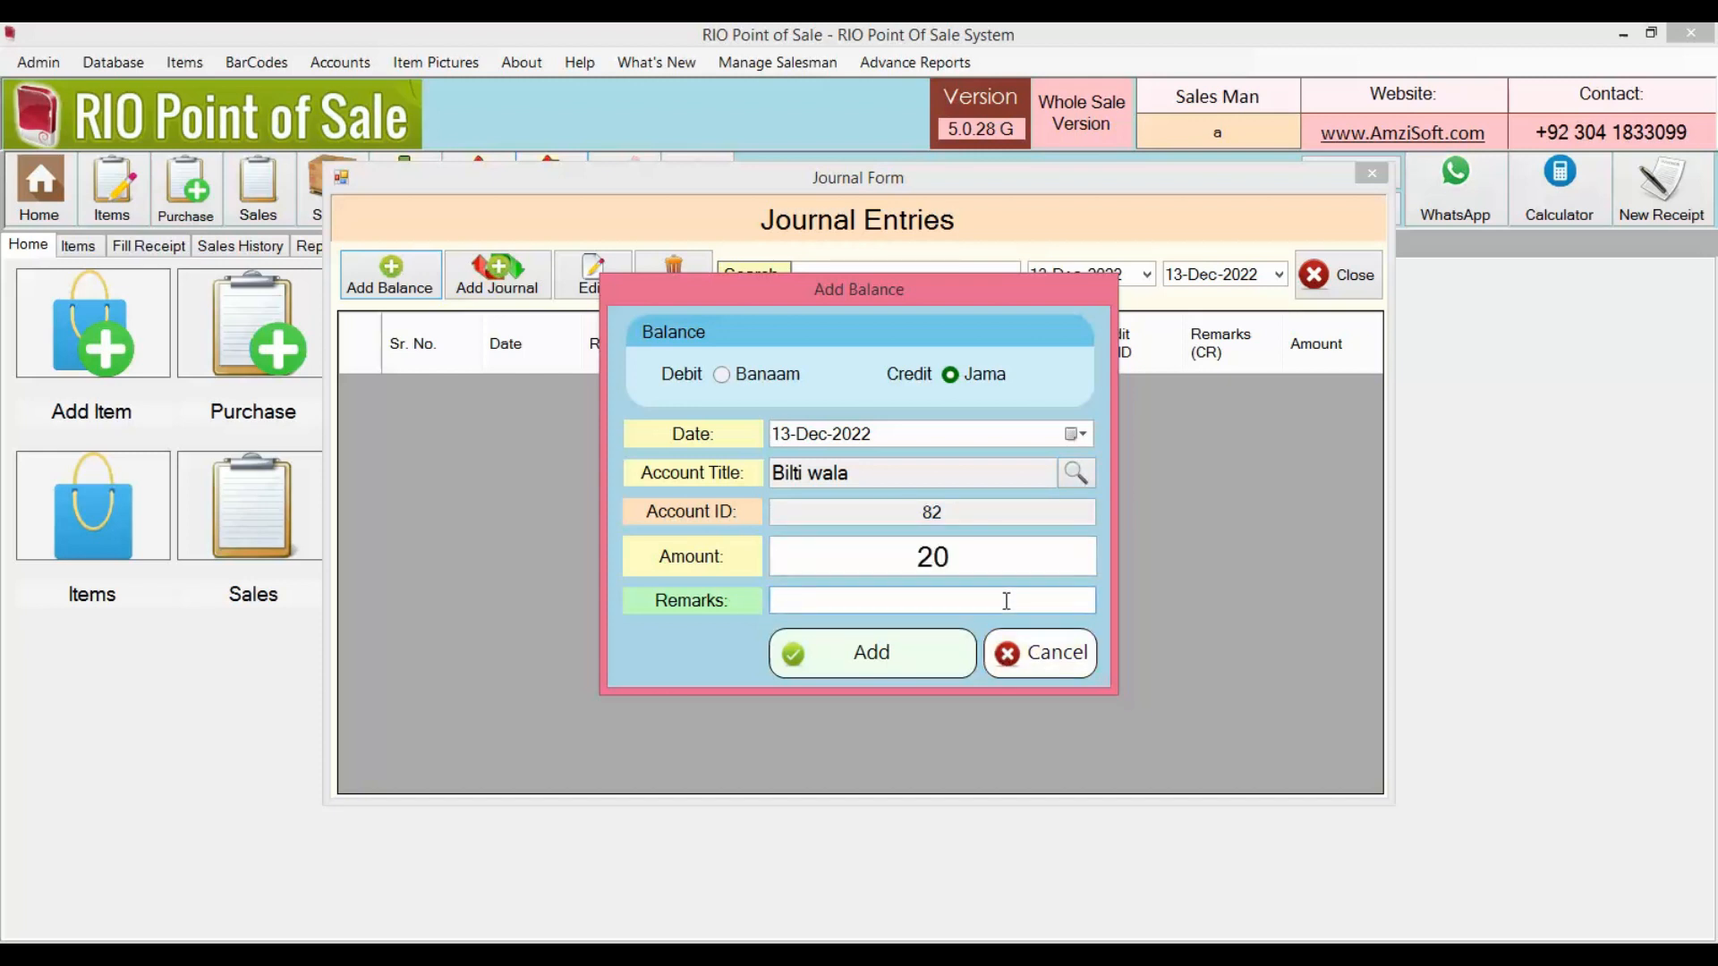
type("ye kuch lay k aaya tha")
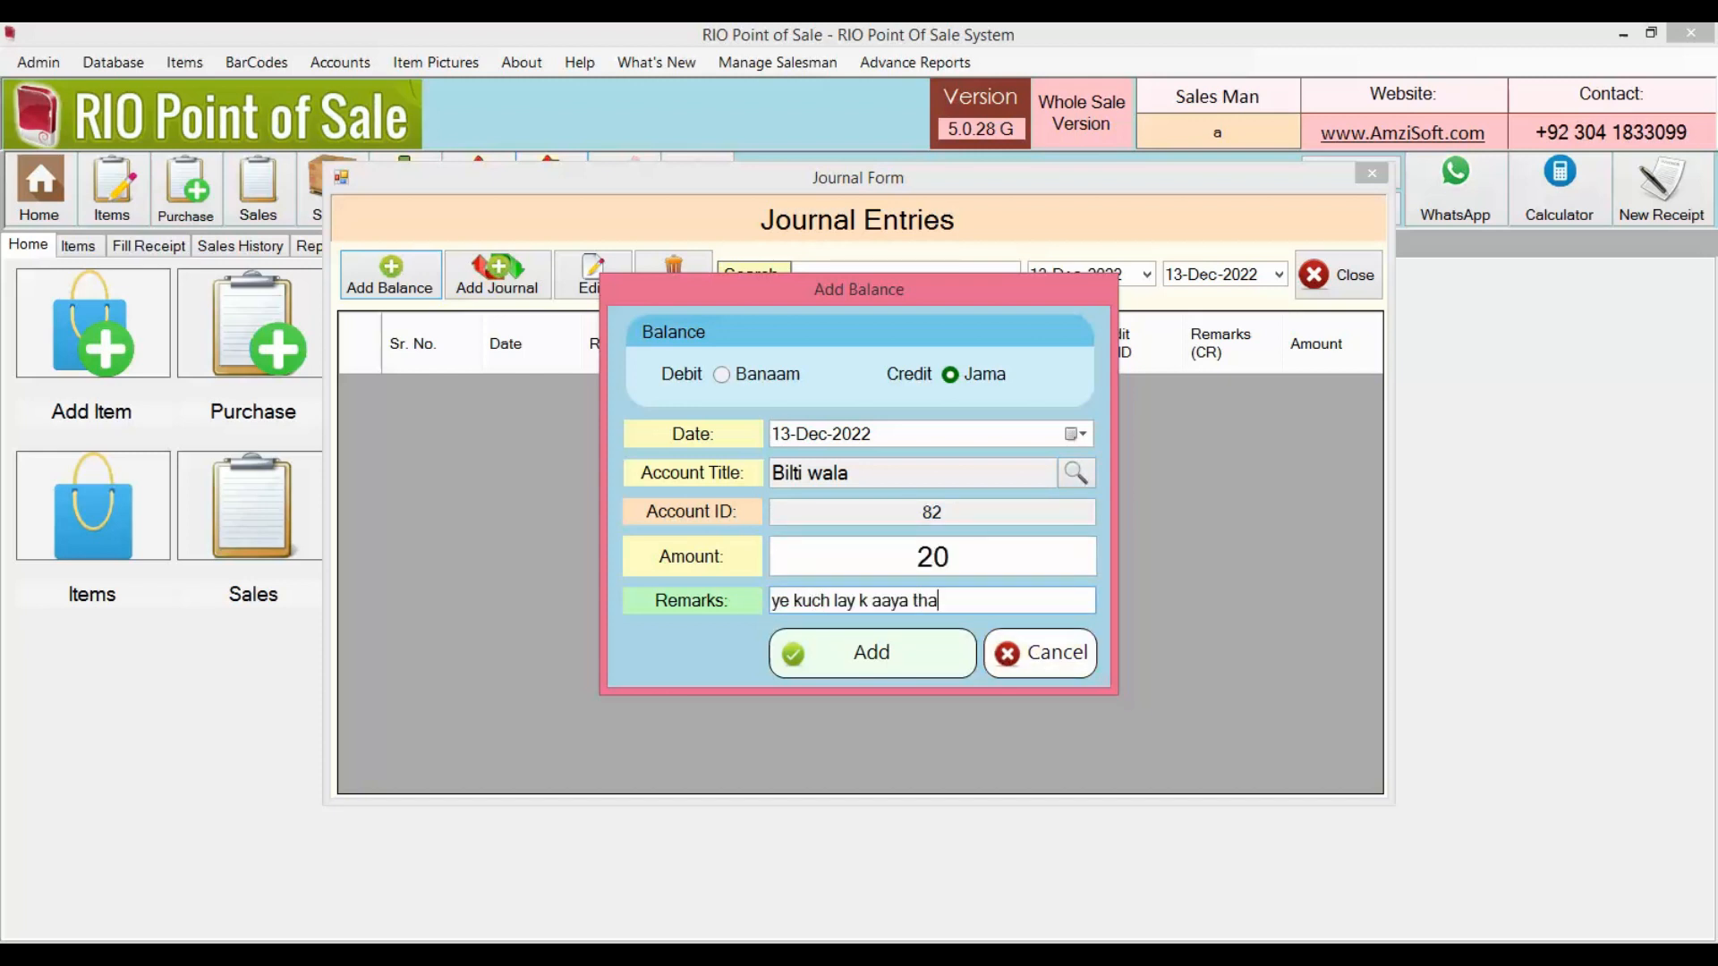
left_click(967, 664)
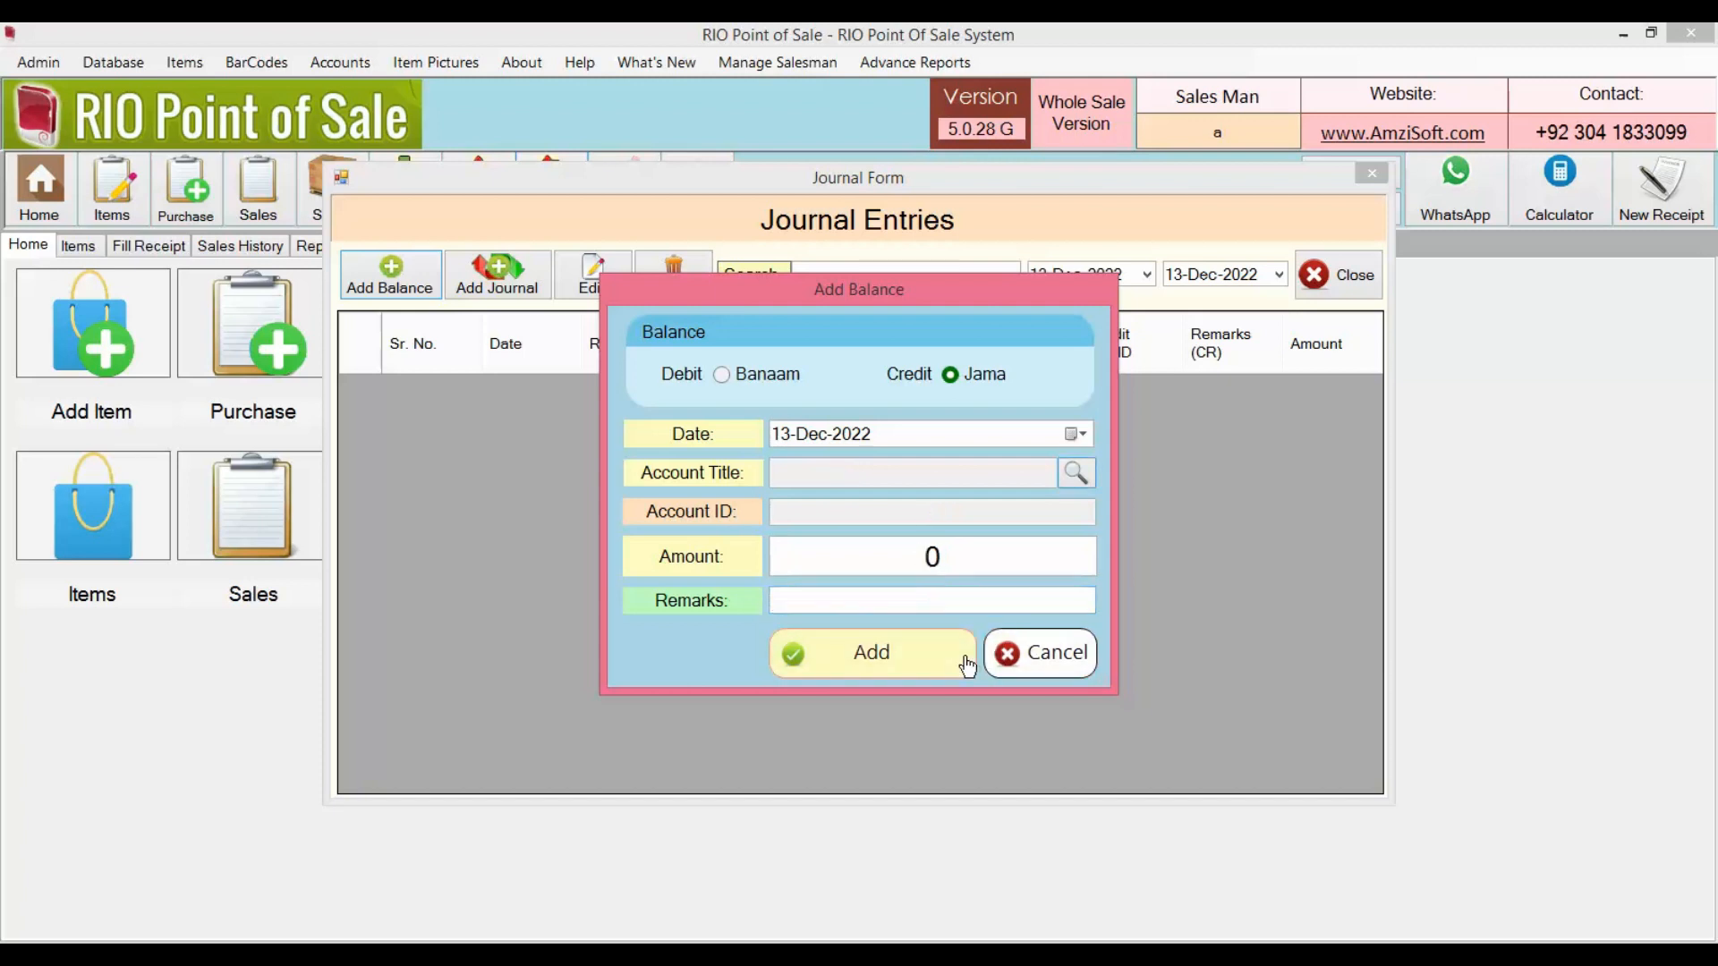
left_click(1042, 657)
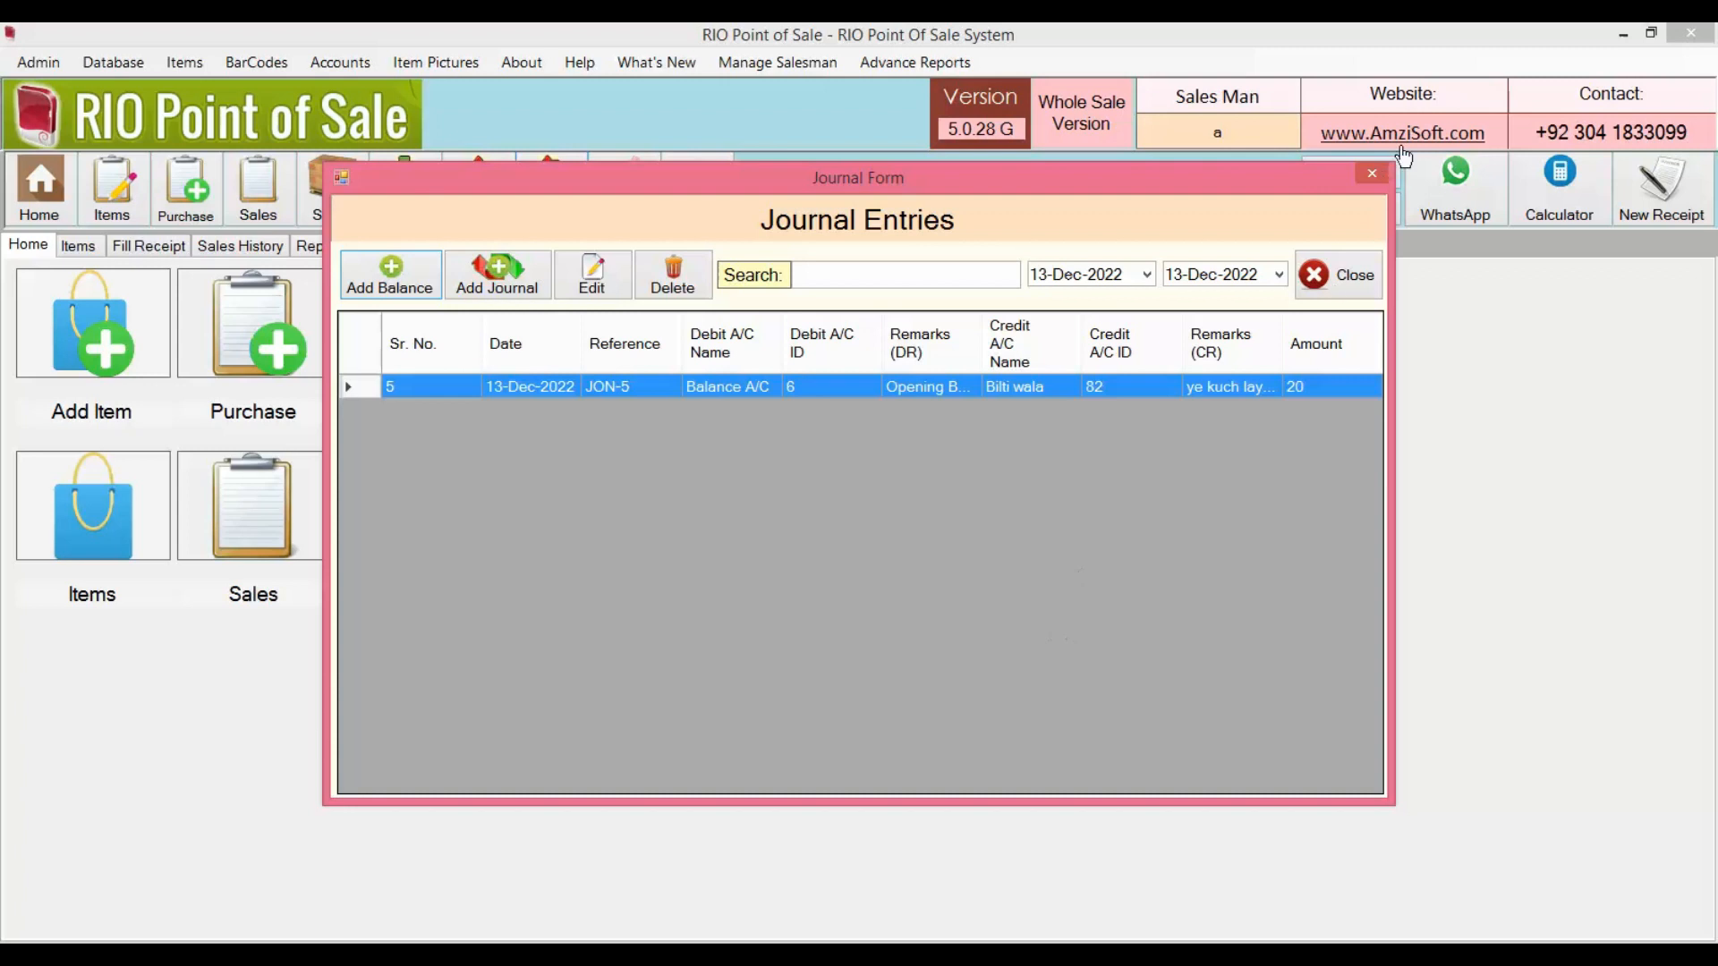
left_click(1372, 174)
- Generate the net balances report for all accounts
left_click(623, 219)
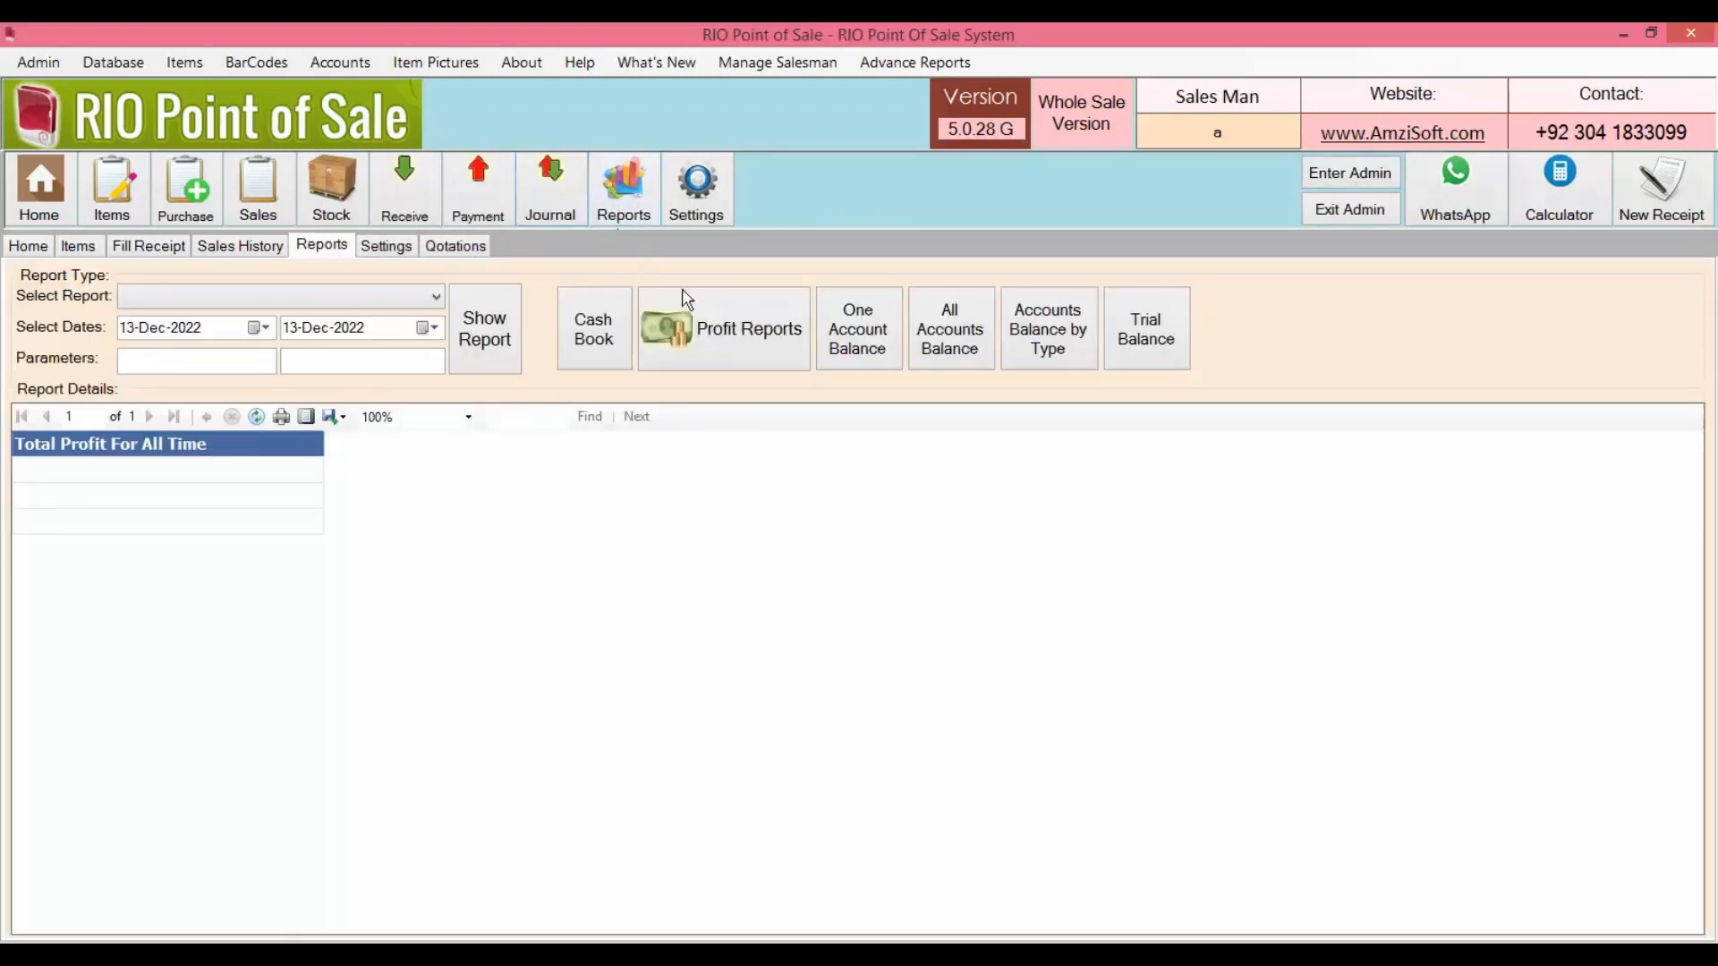
left_click(950, 339)
key("Down")
key("Up")
key("Return")
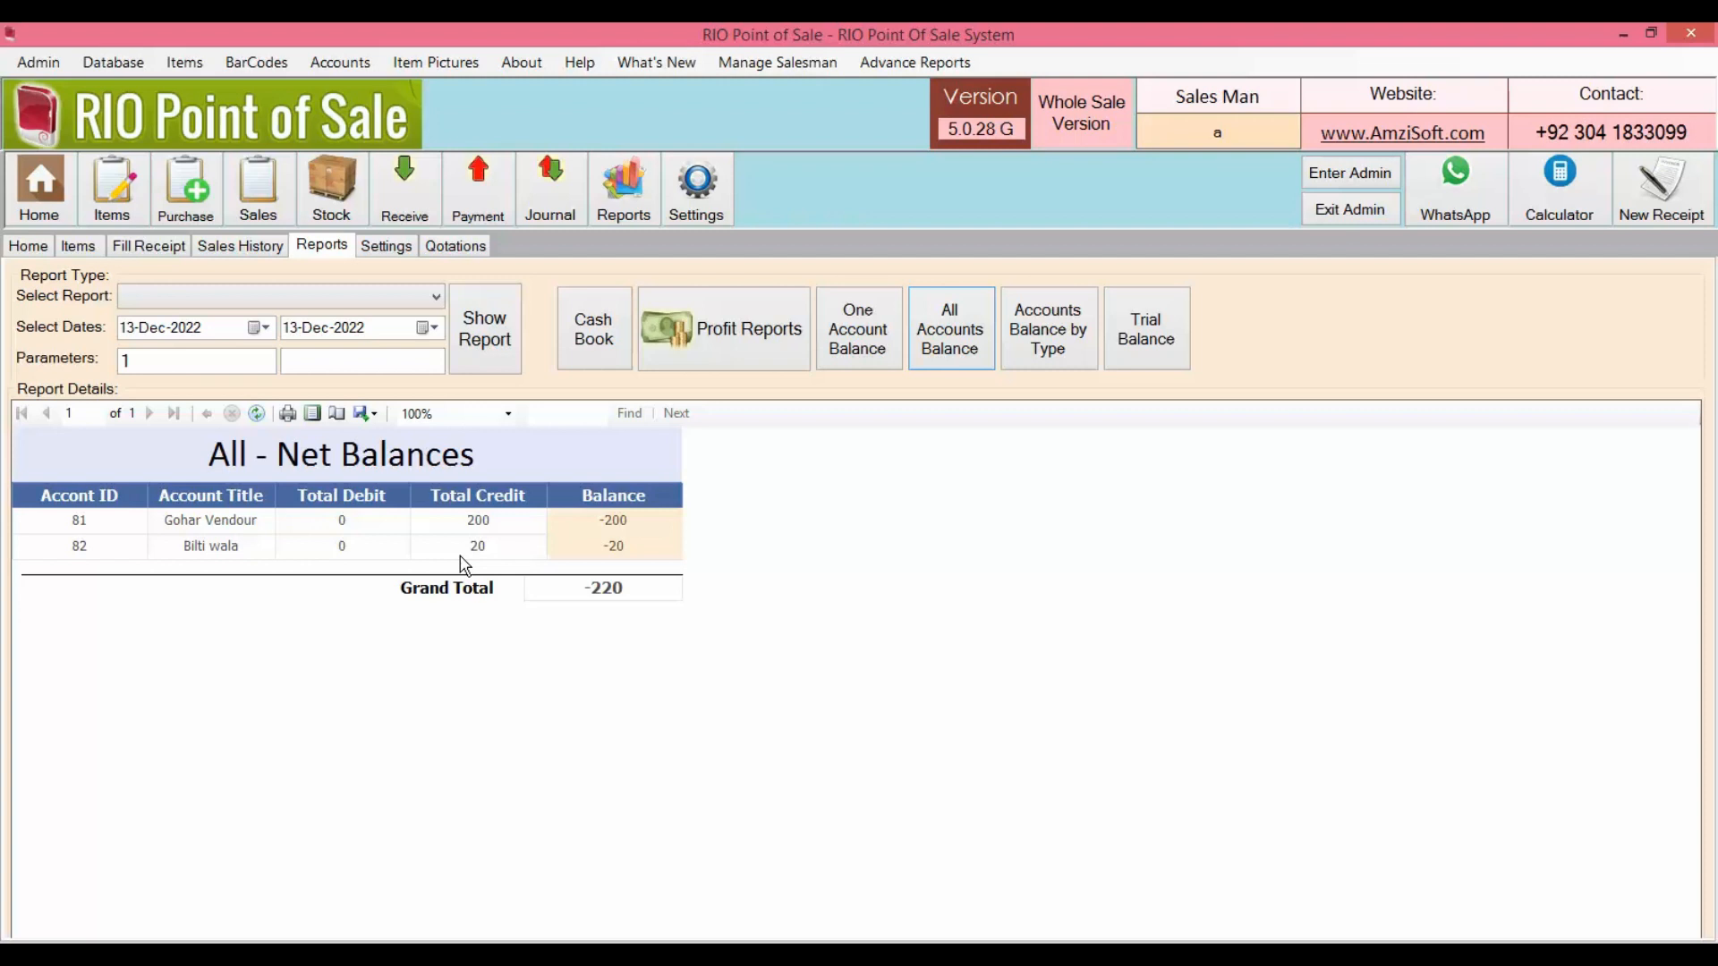
- Check the cash in hand in the Cash Book and close it
left_click(589, 358)
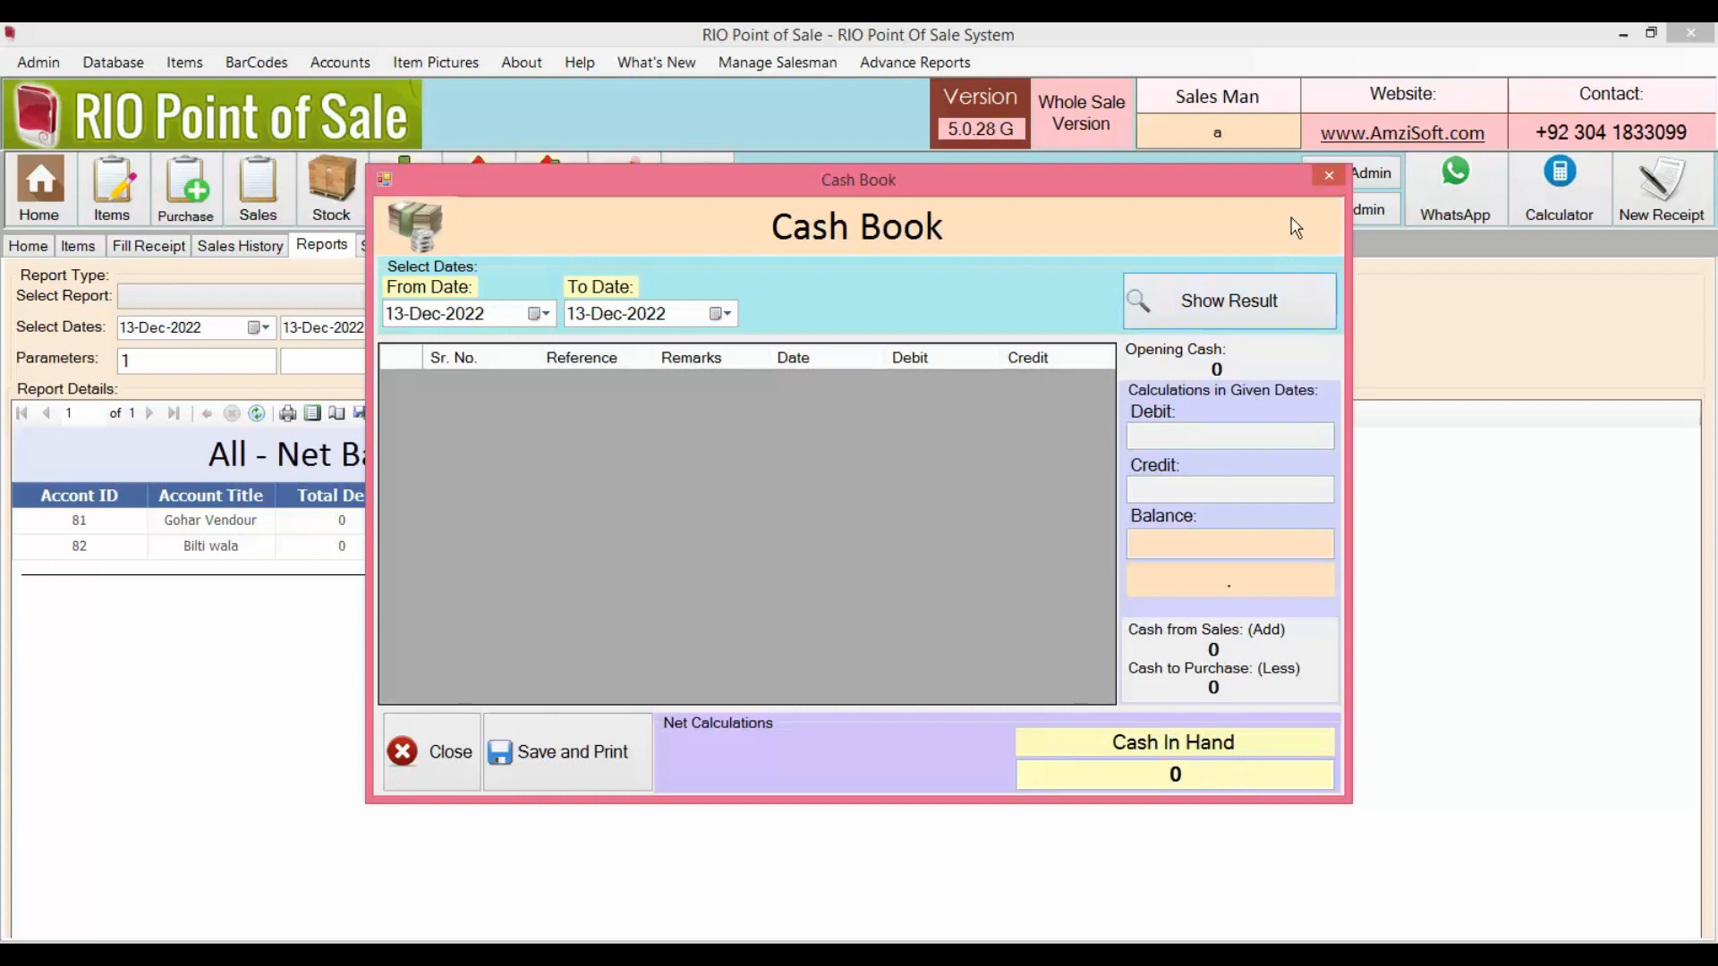
left_click(1330, 177)
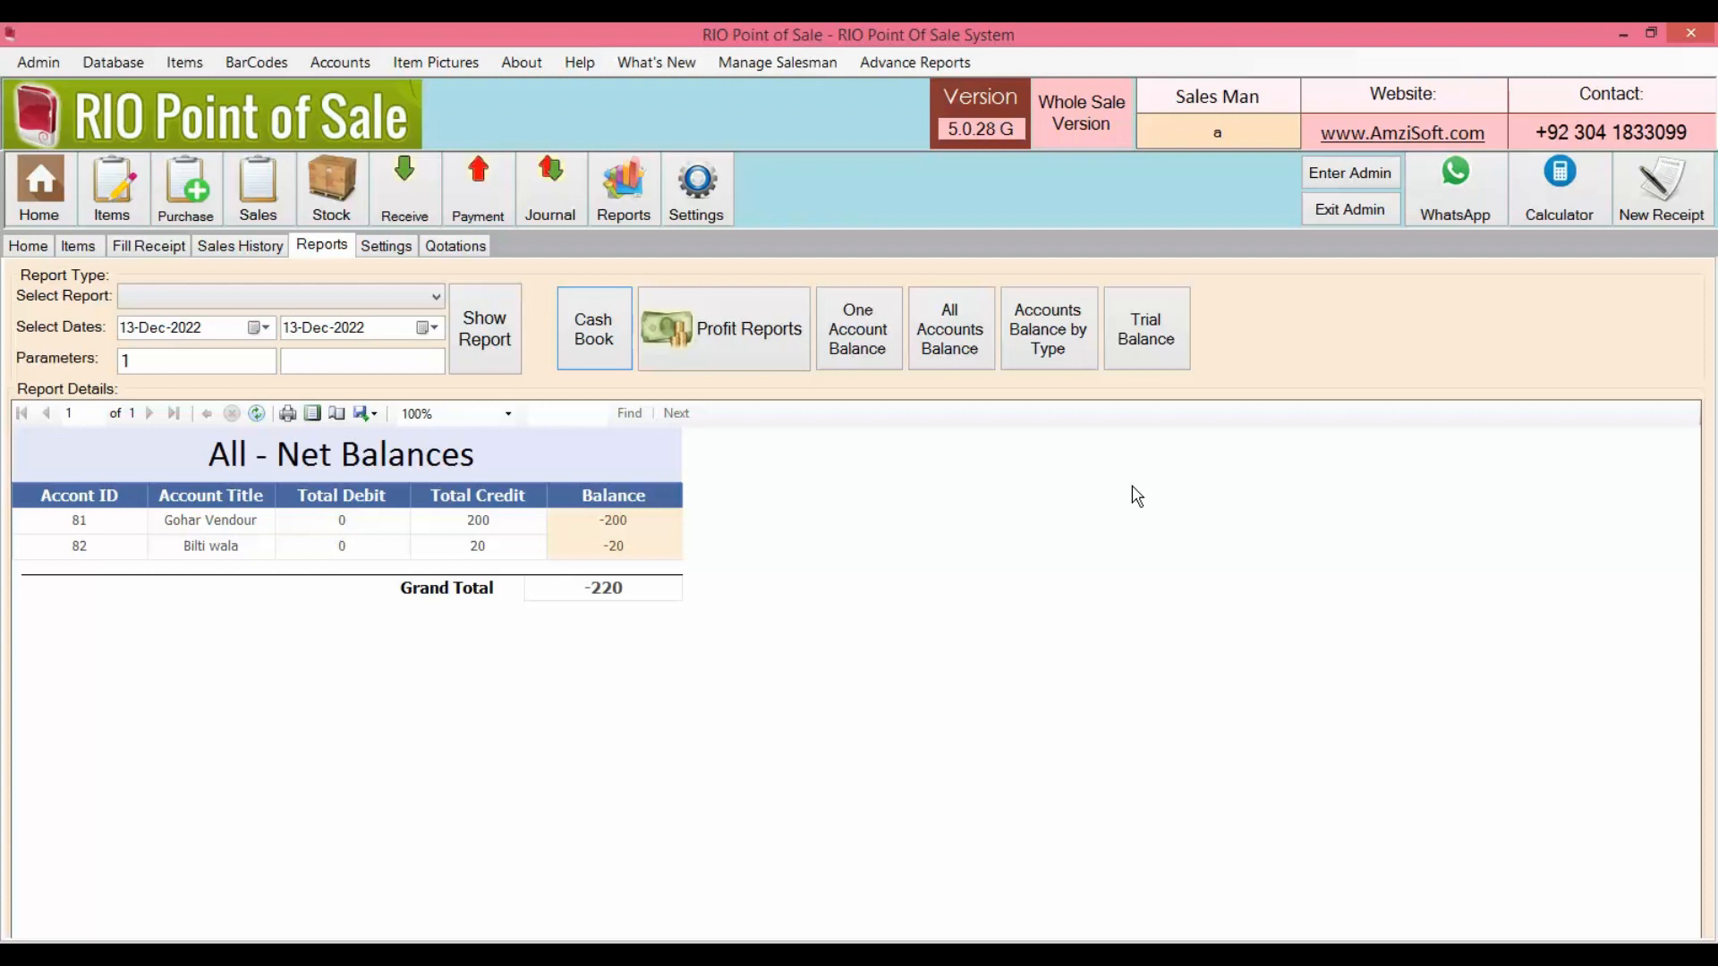
- Start a Debit (Banaam) balance entry in the journal for the CASH A/C account
left_click(547, 213)
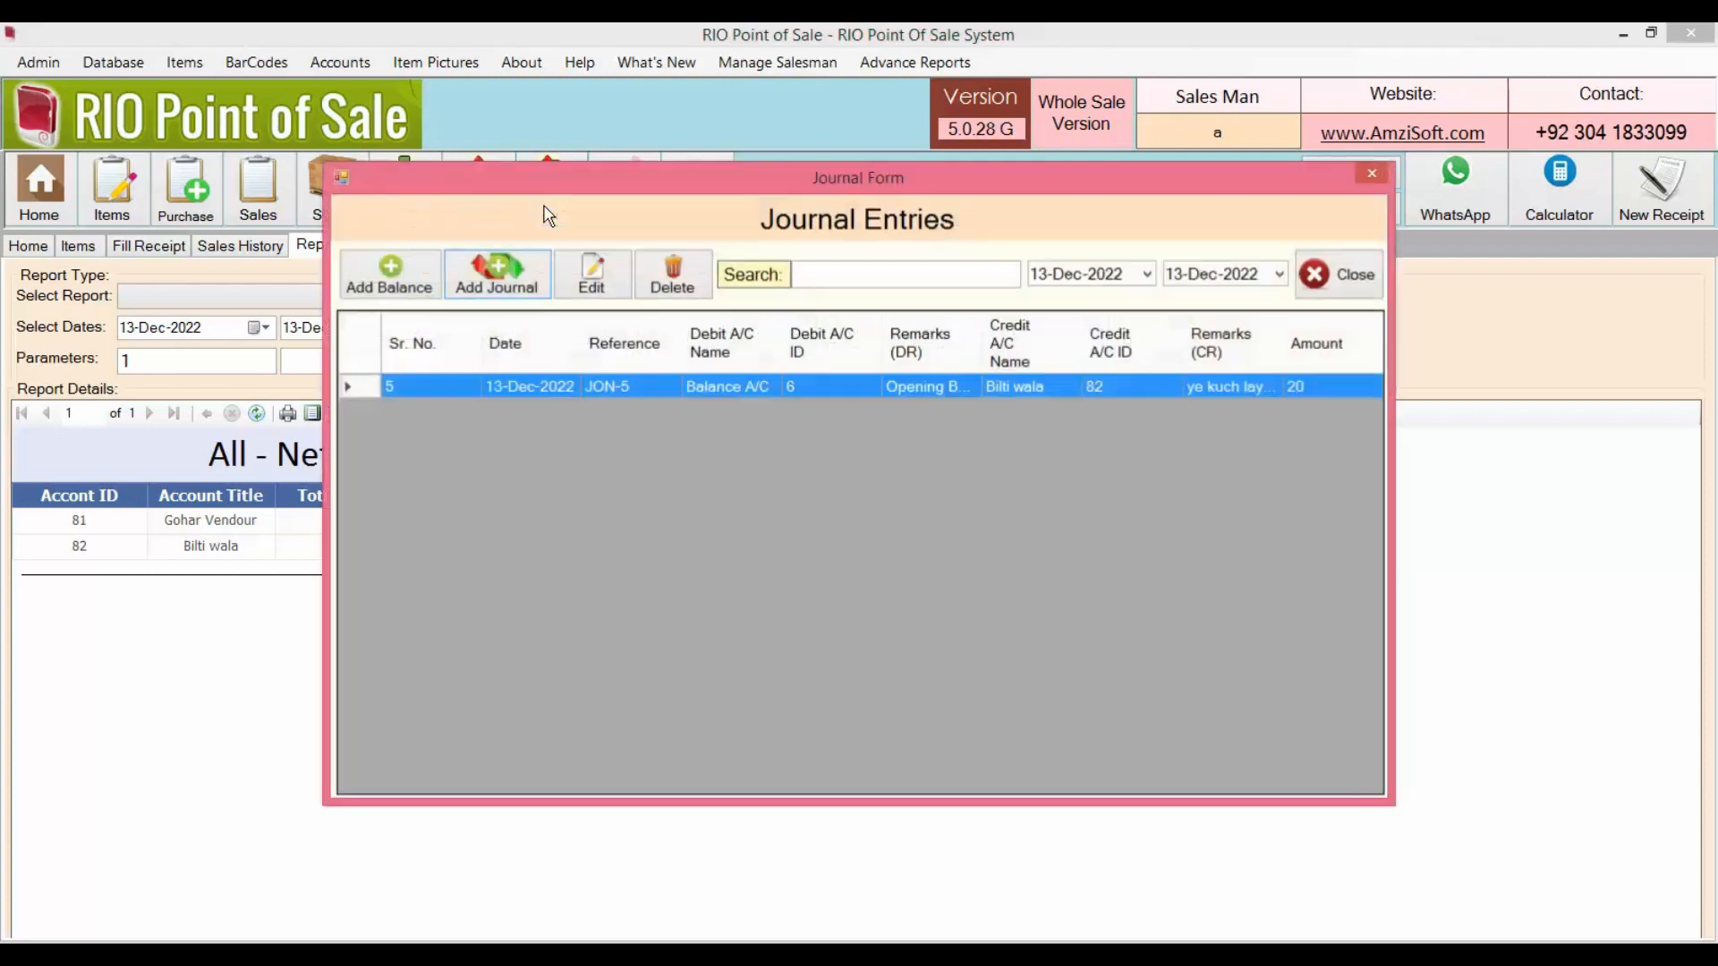
left_click(394, 279)
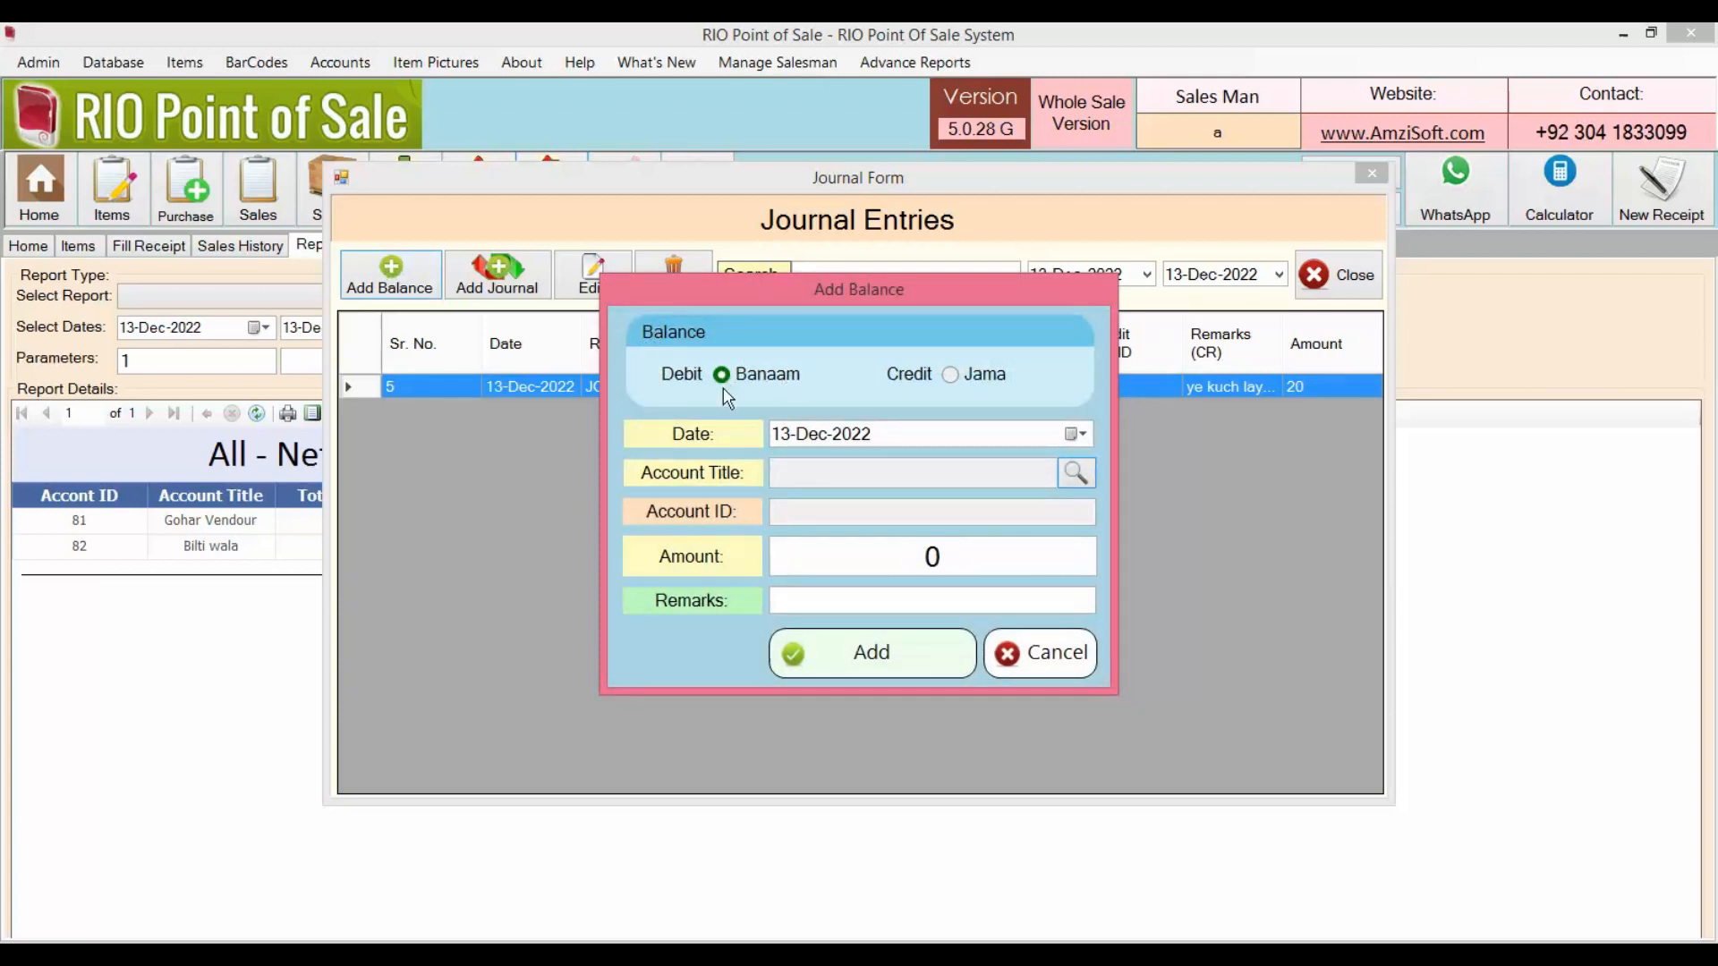
left_click(1074, 481)
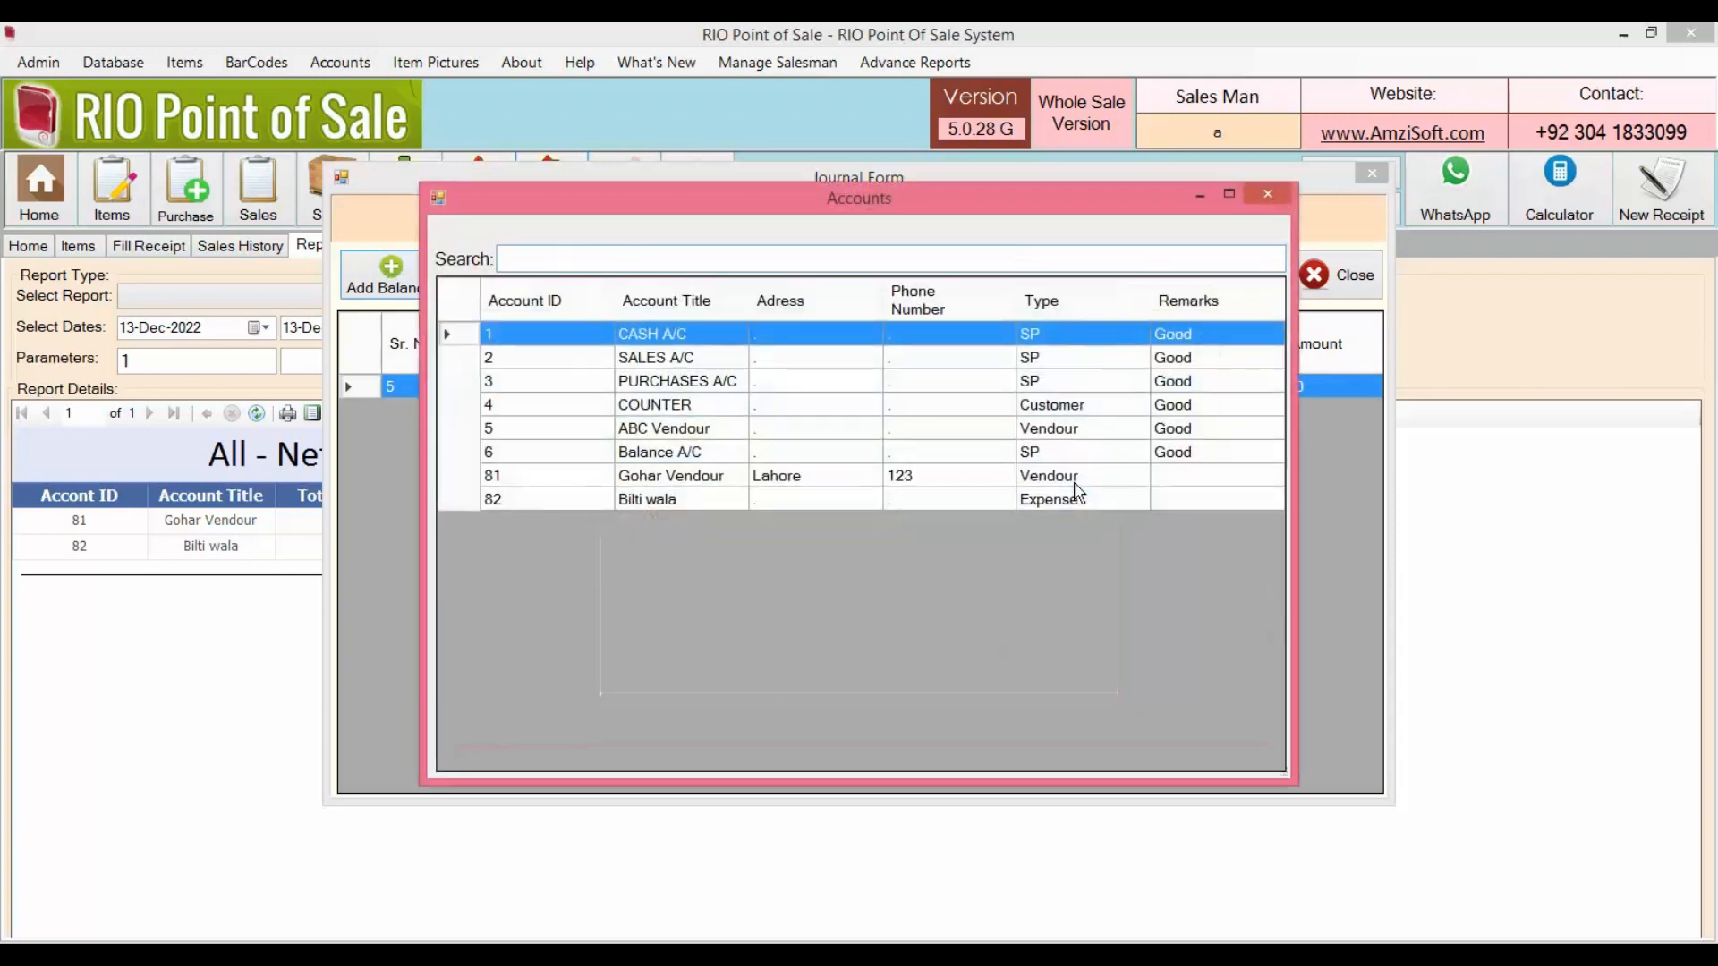
type("ca")
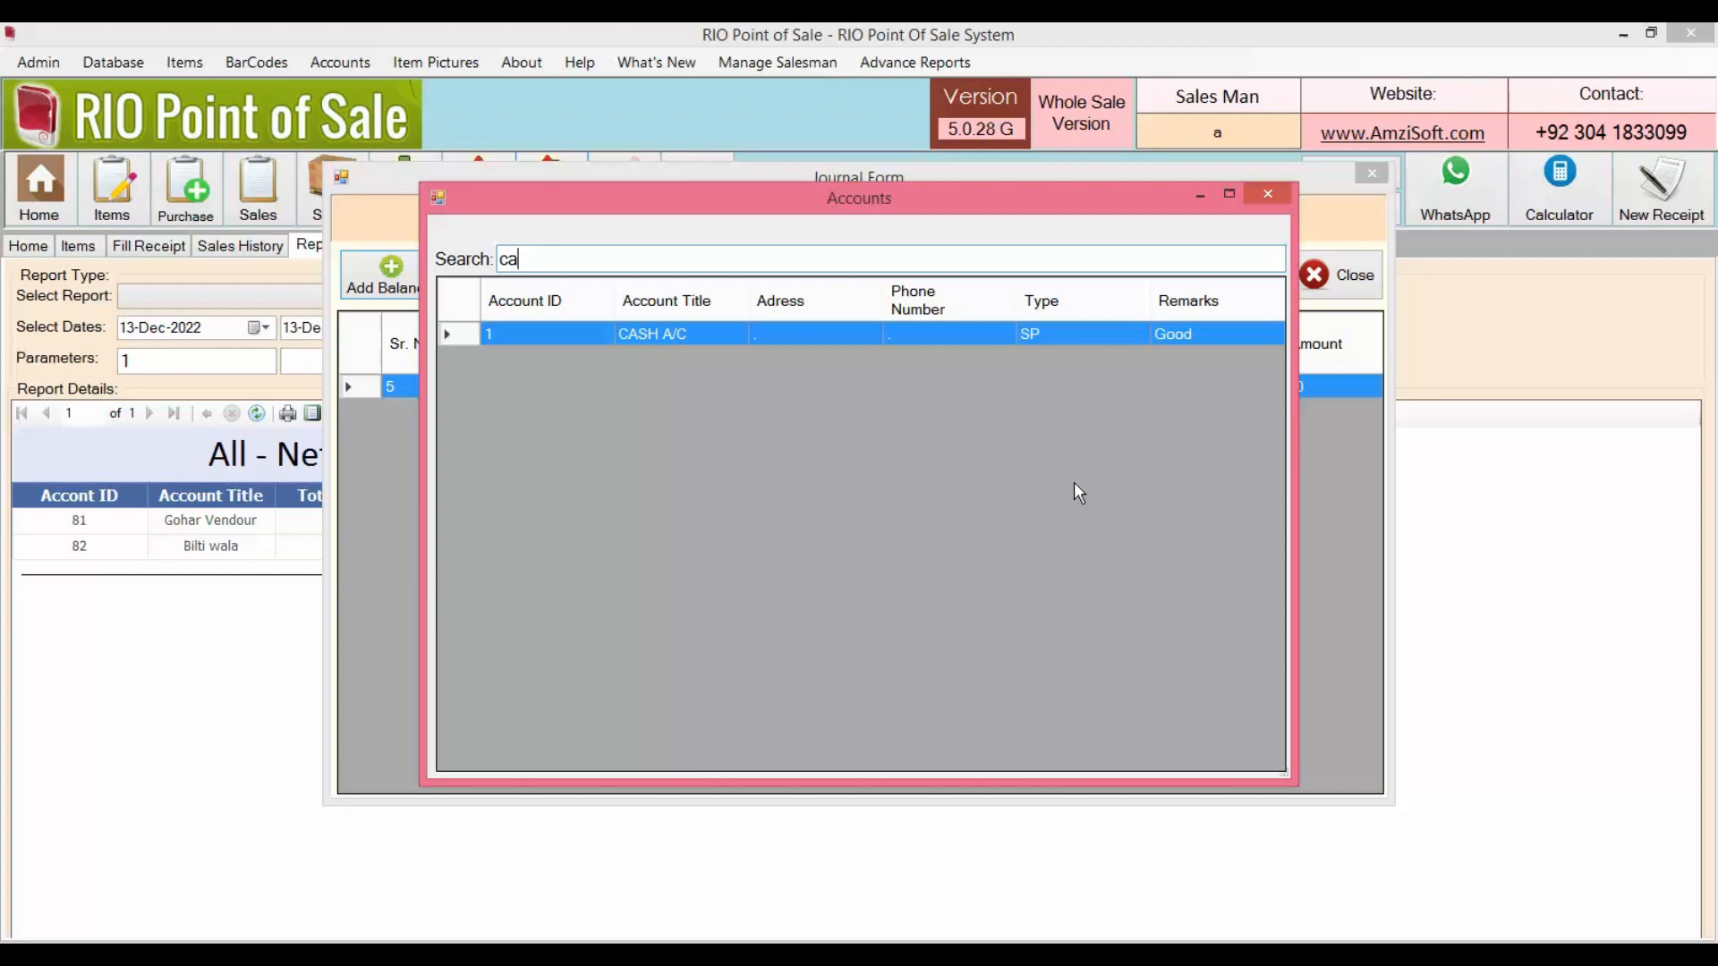
key("Return")
- Add the balance entry with amount 220 and remarks "kahi se aagaye hain", and close the journal
type("220")
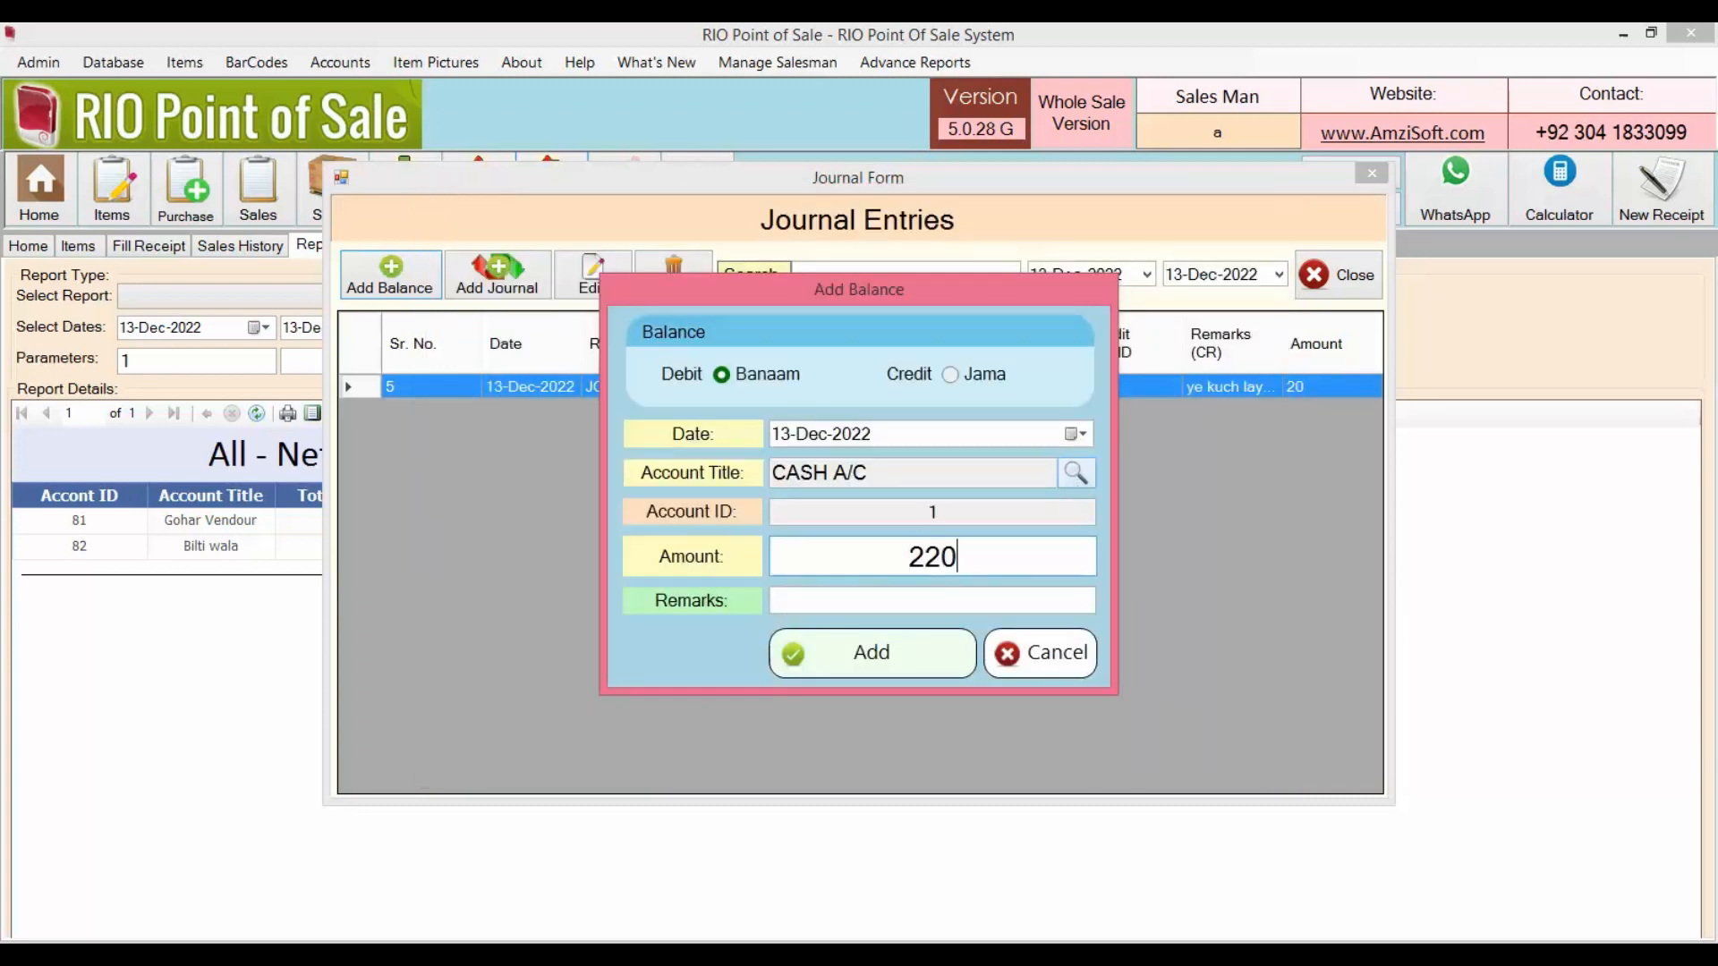
left_click(980, 600)
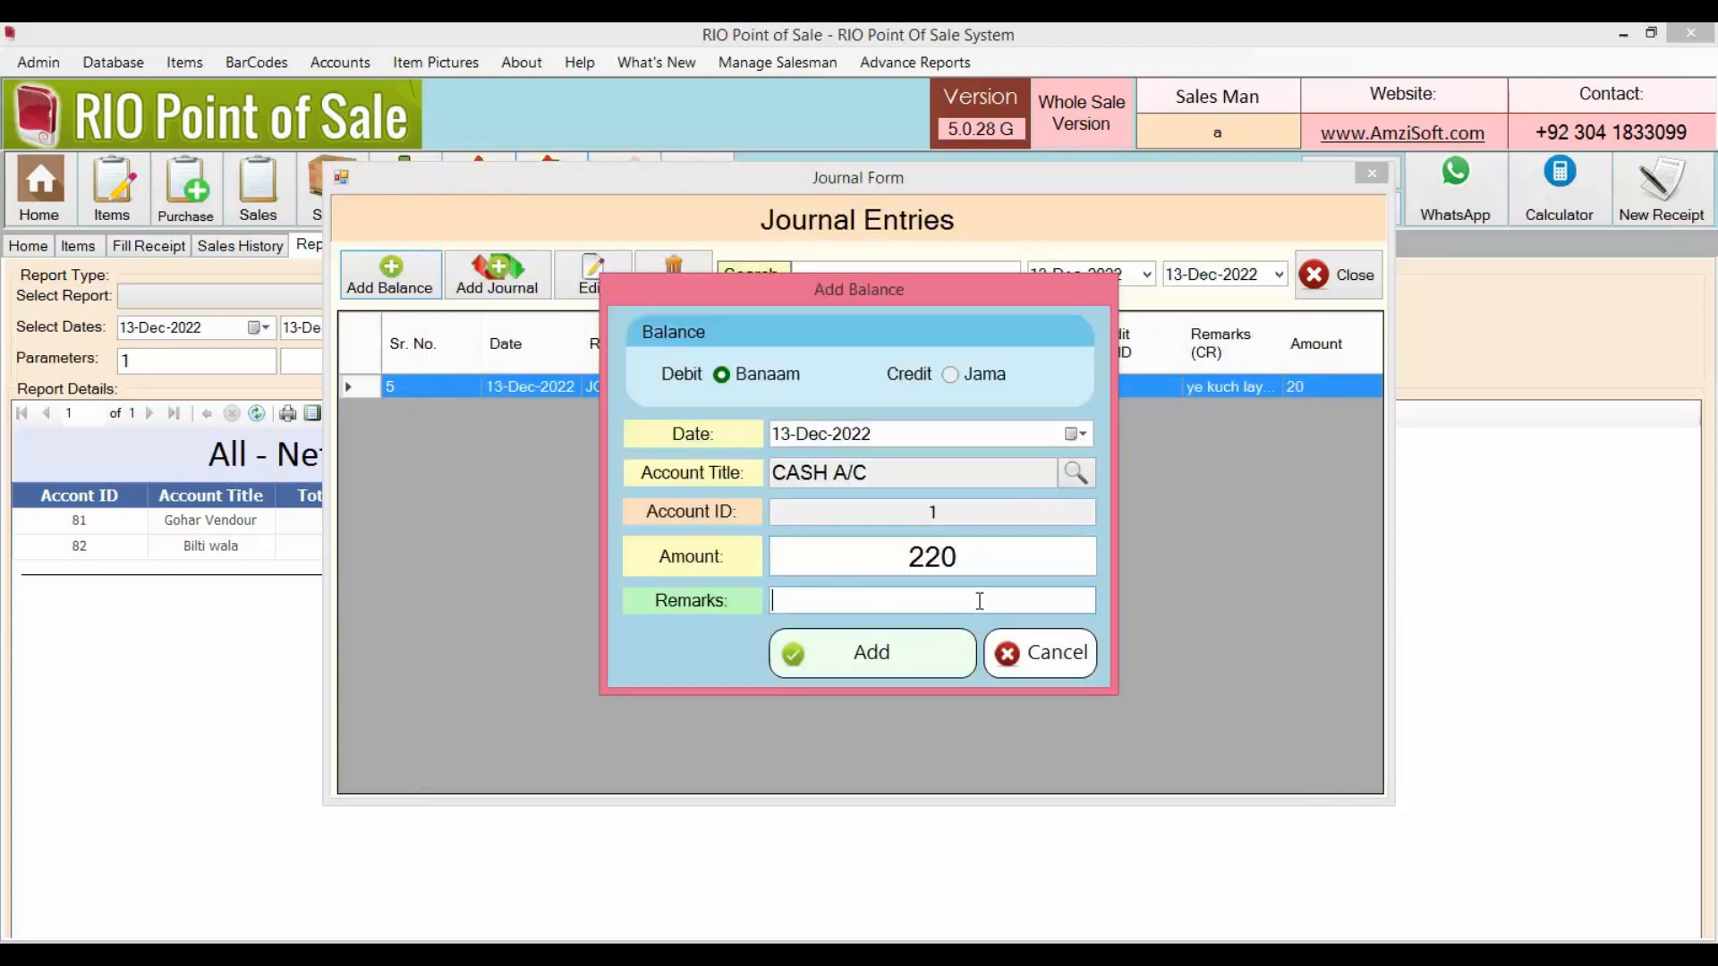
type("kahi se aagaye hain")
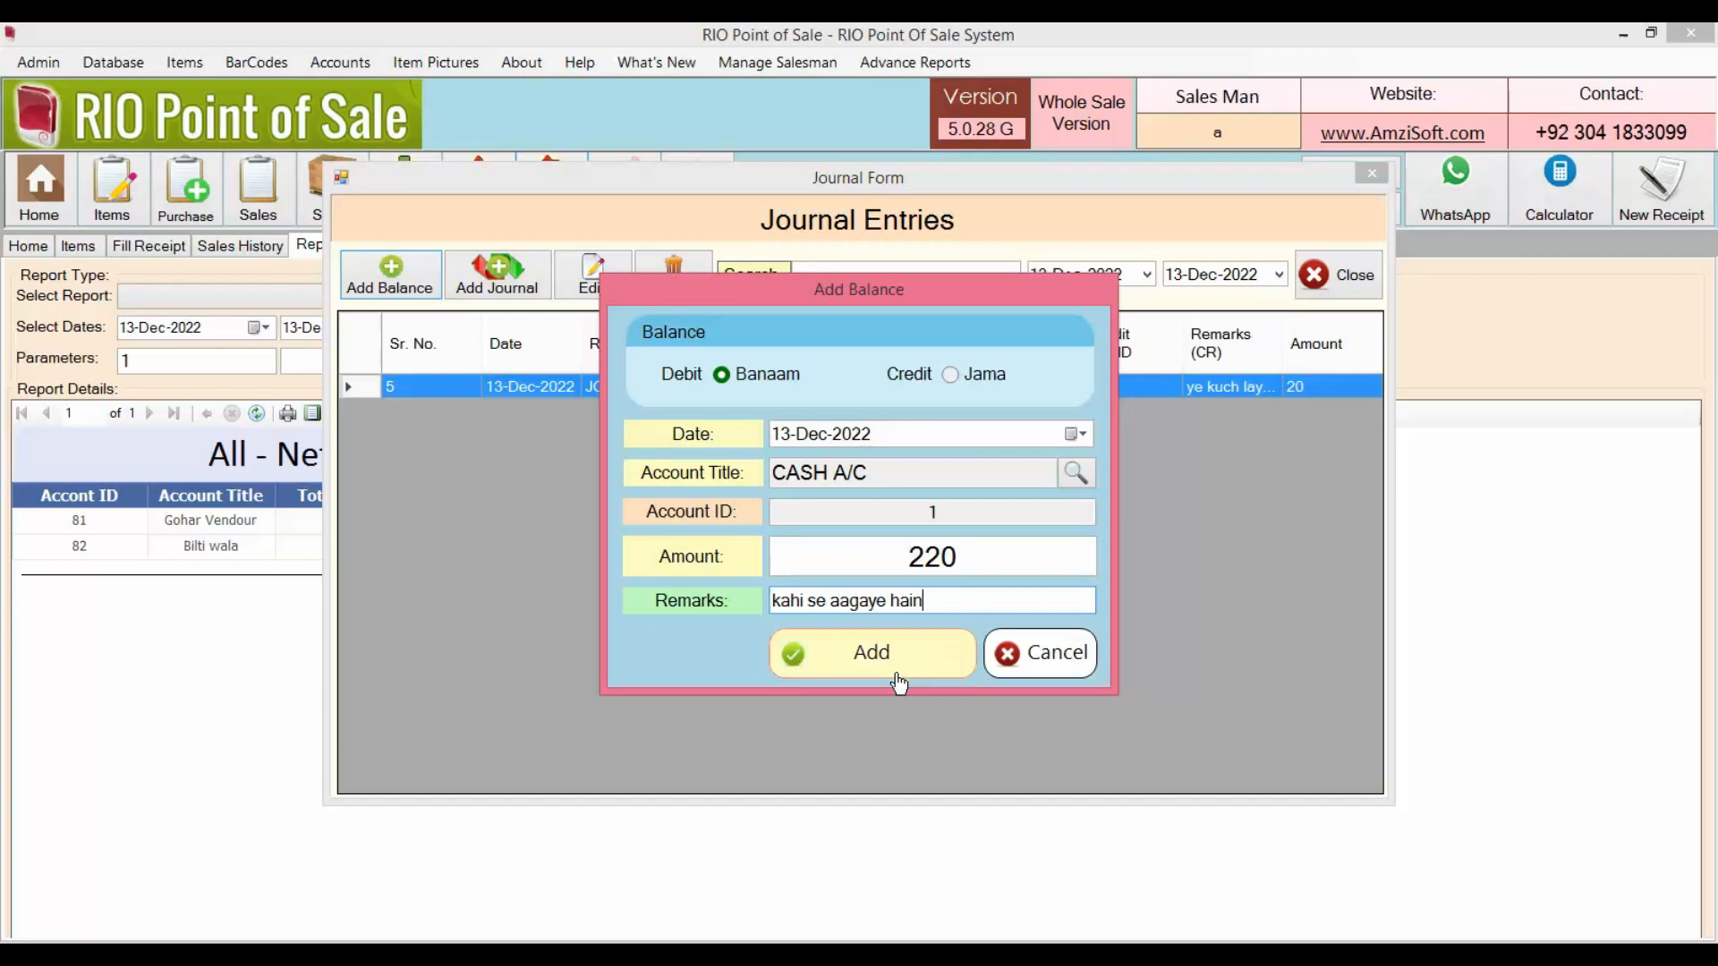
left_click(951, 652)
left_click(996, 675)
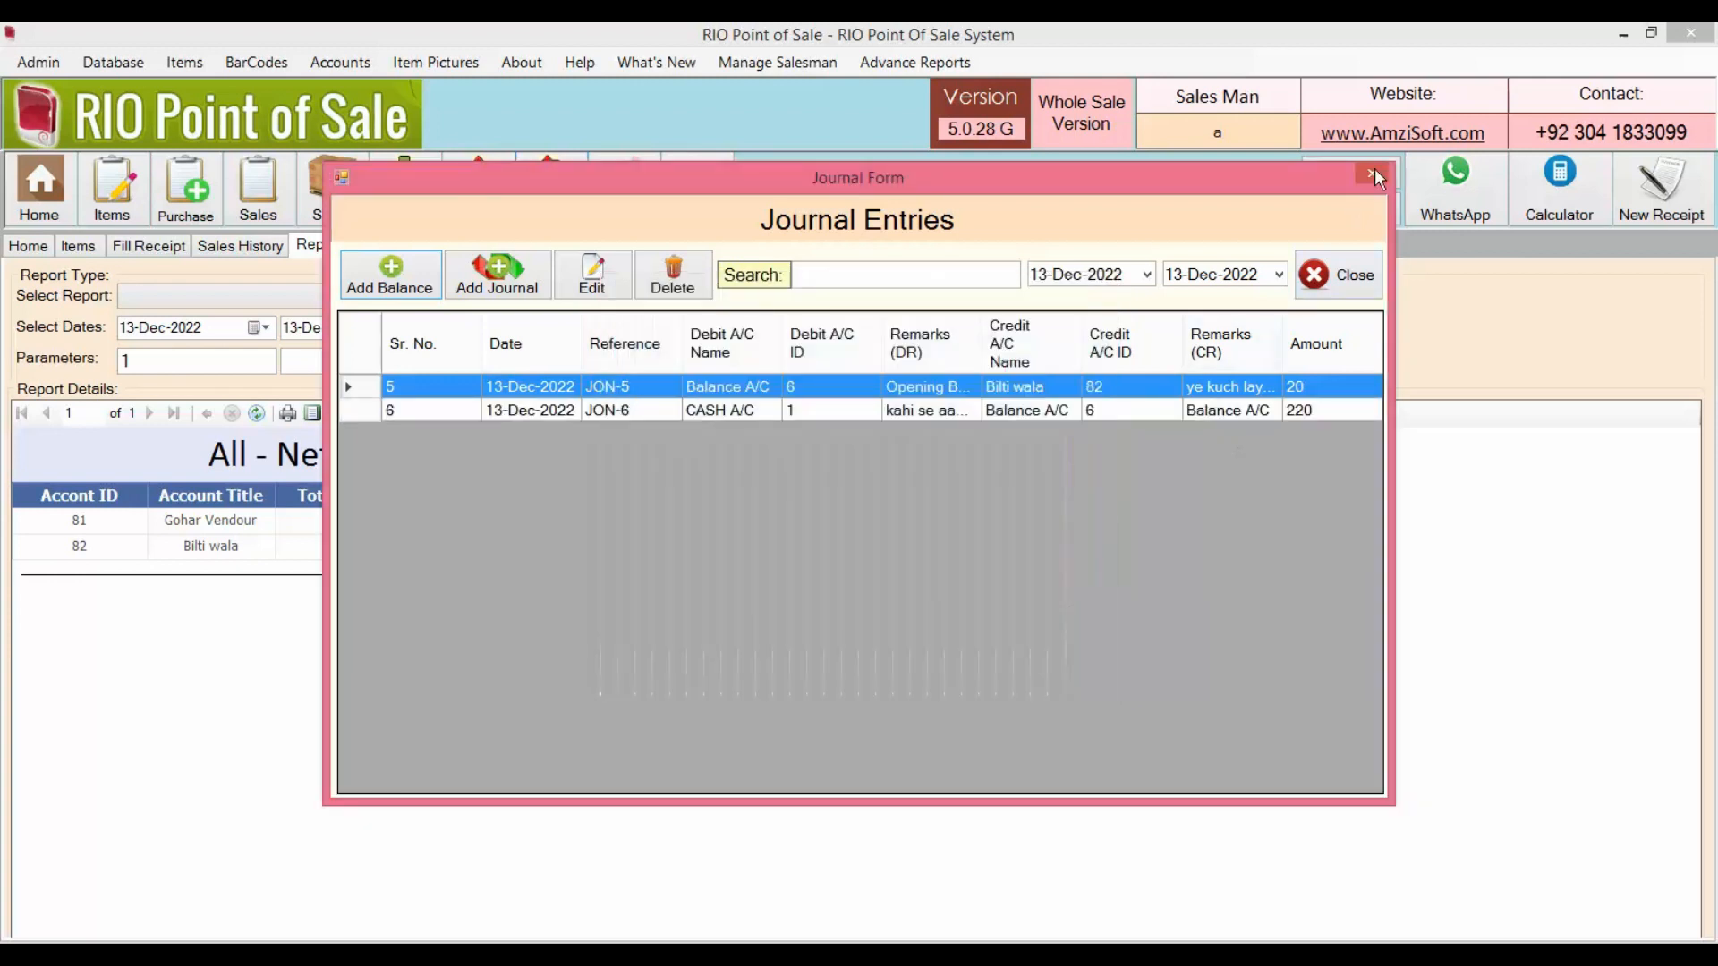
left_click(1373, 172)
- Review the Cash In Hand figure in the Cash Book after the cash entry, and close the Cash Book
left_click(626, 347)
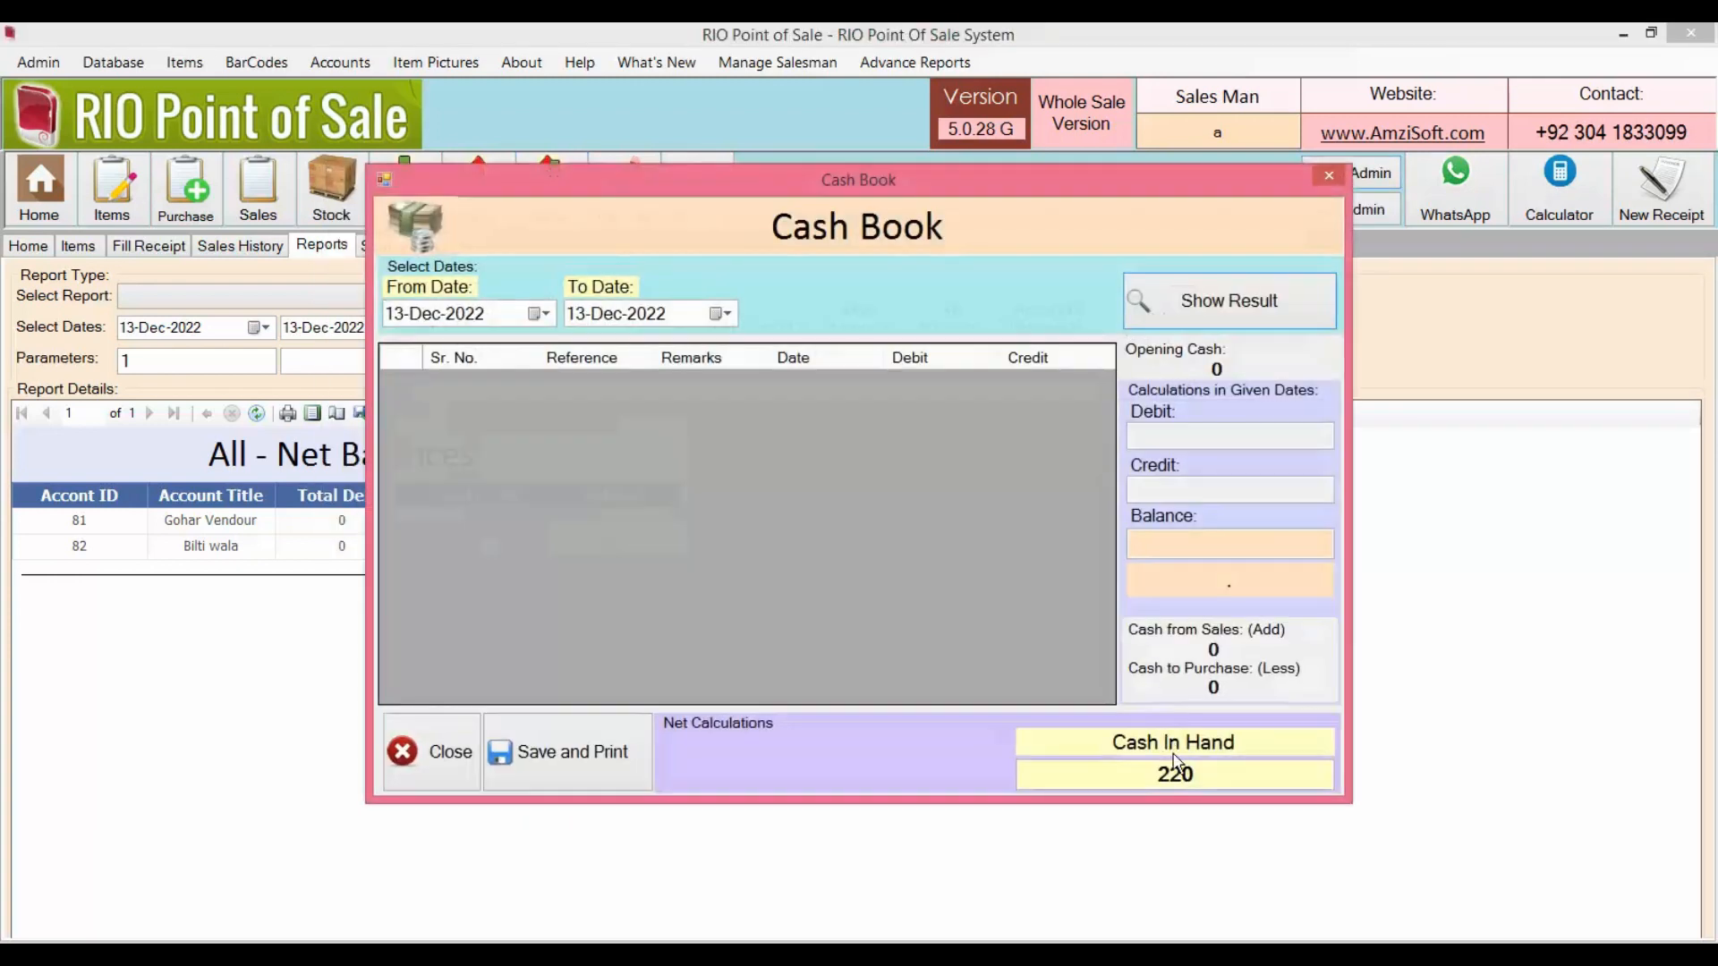
double_click(1232, 772)
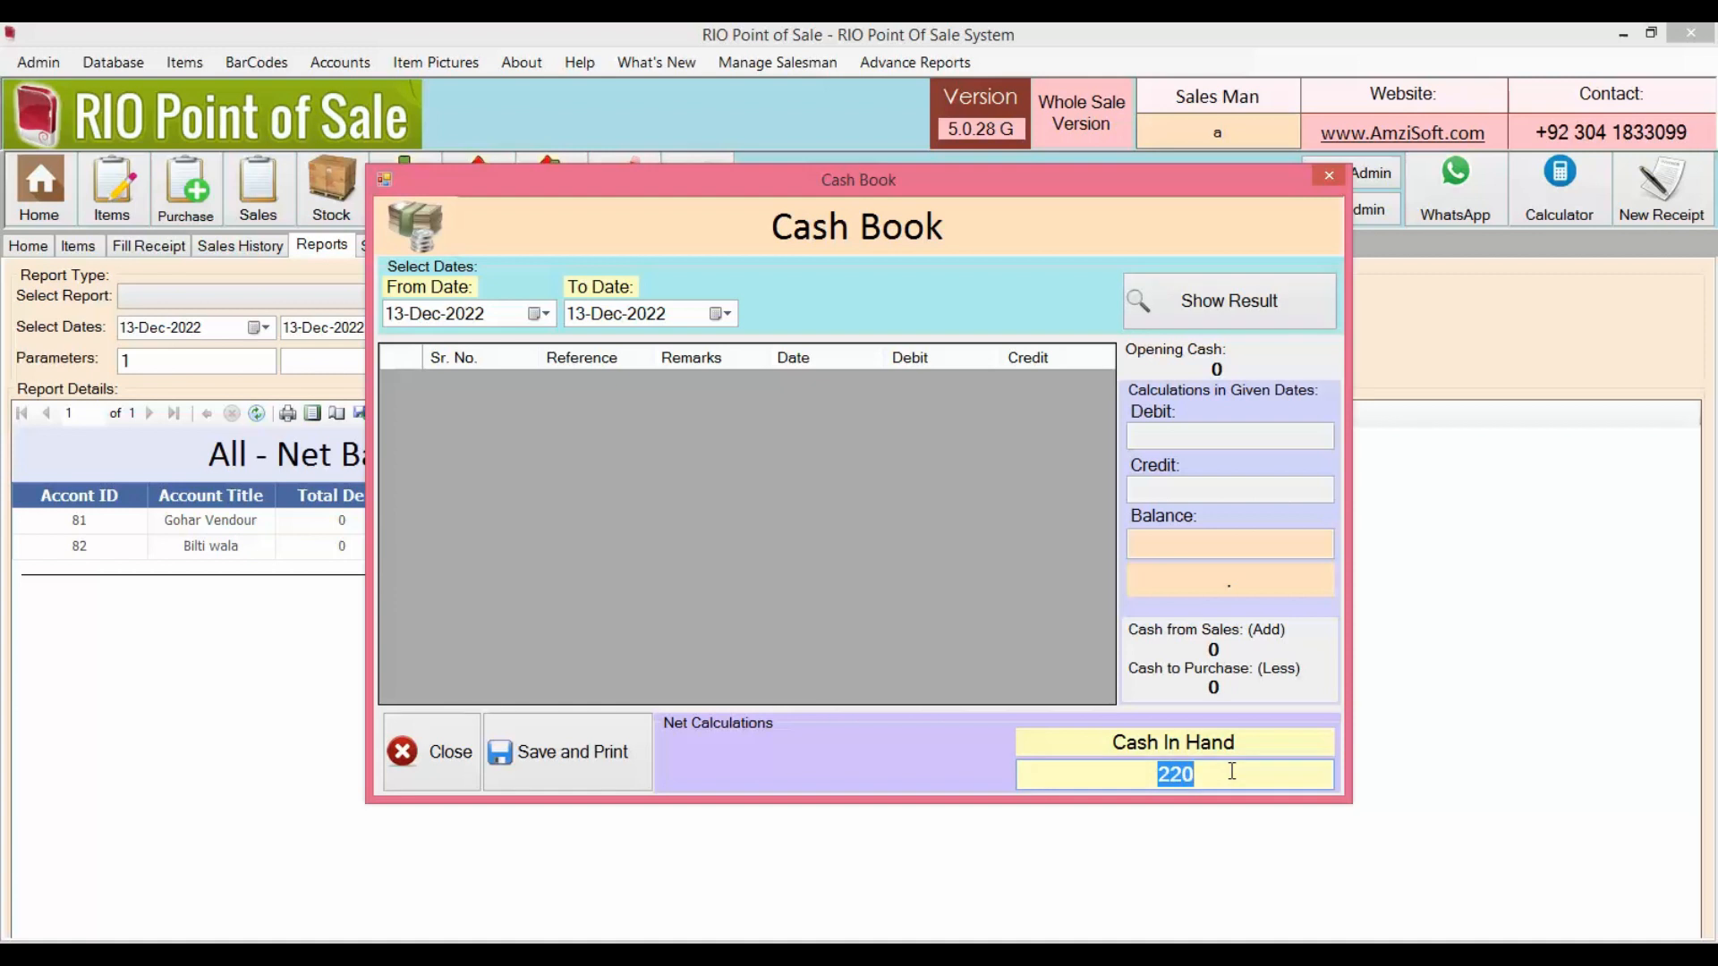
left_click_drag(964, 185, 1328, 167)
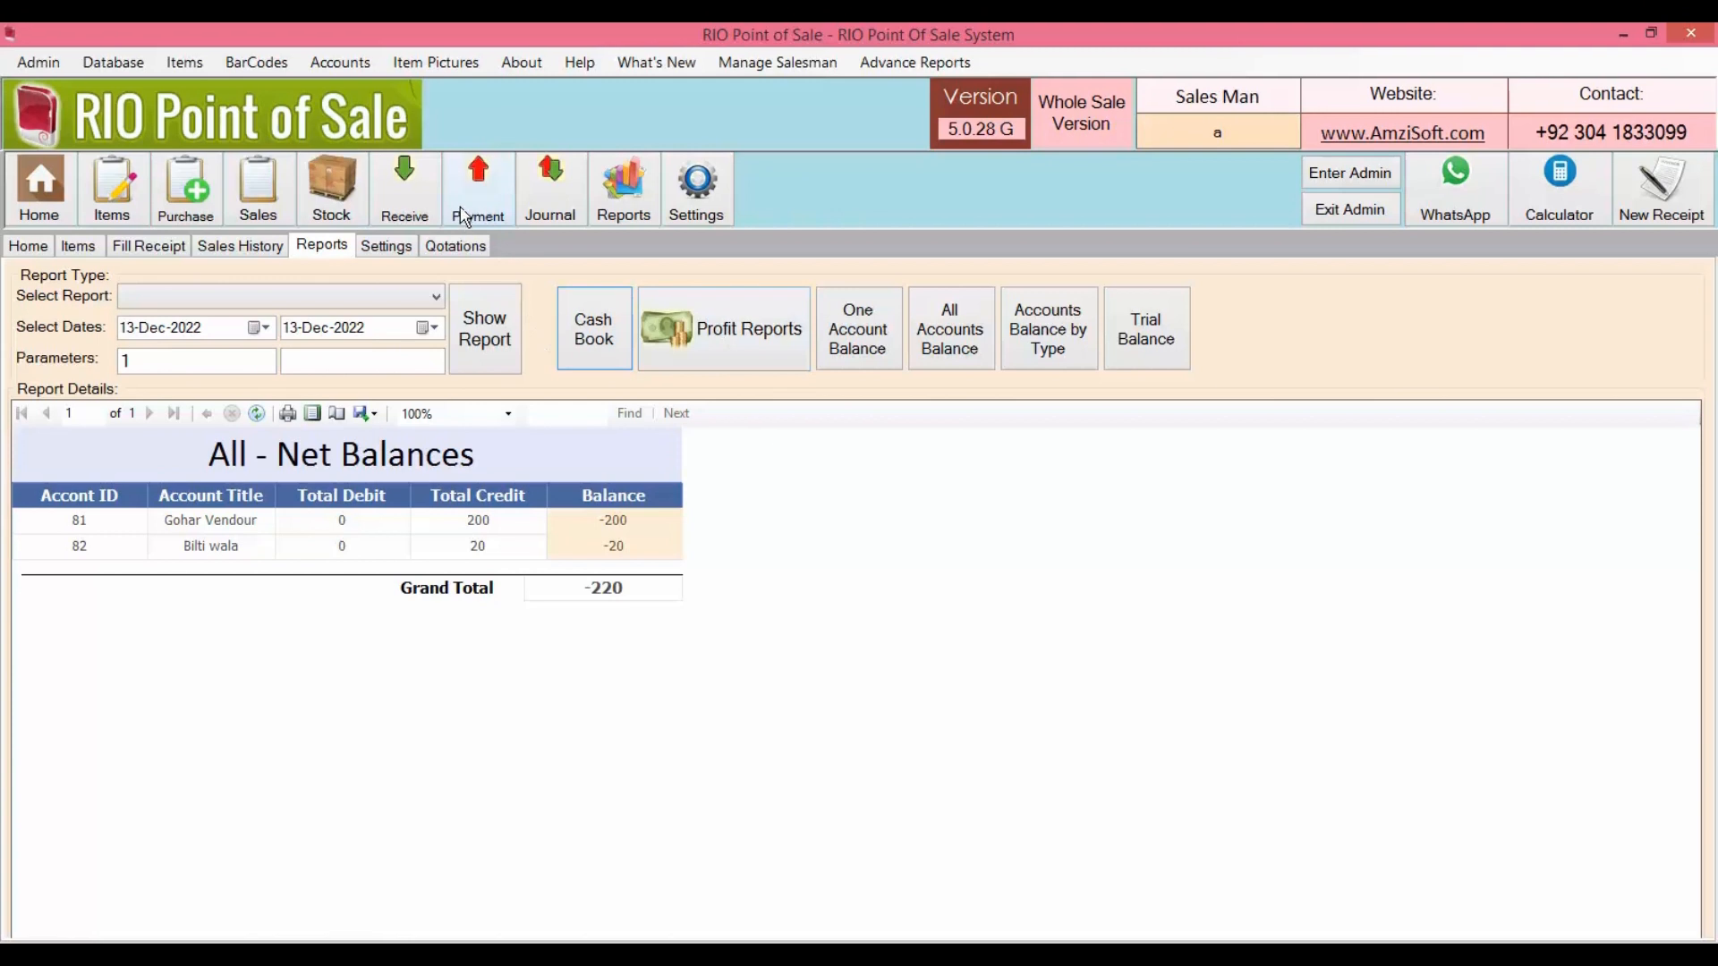
- Record a cash payment of 200 to the vendor's account with remarks "cash dia", without printing it
left_click(465, 216)
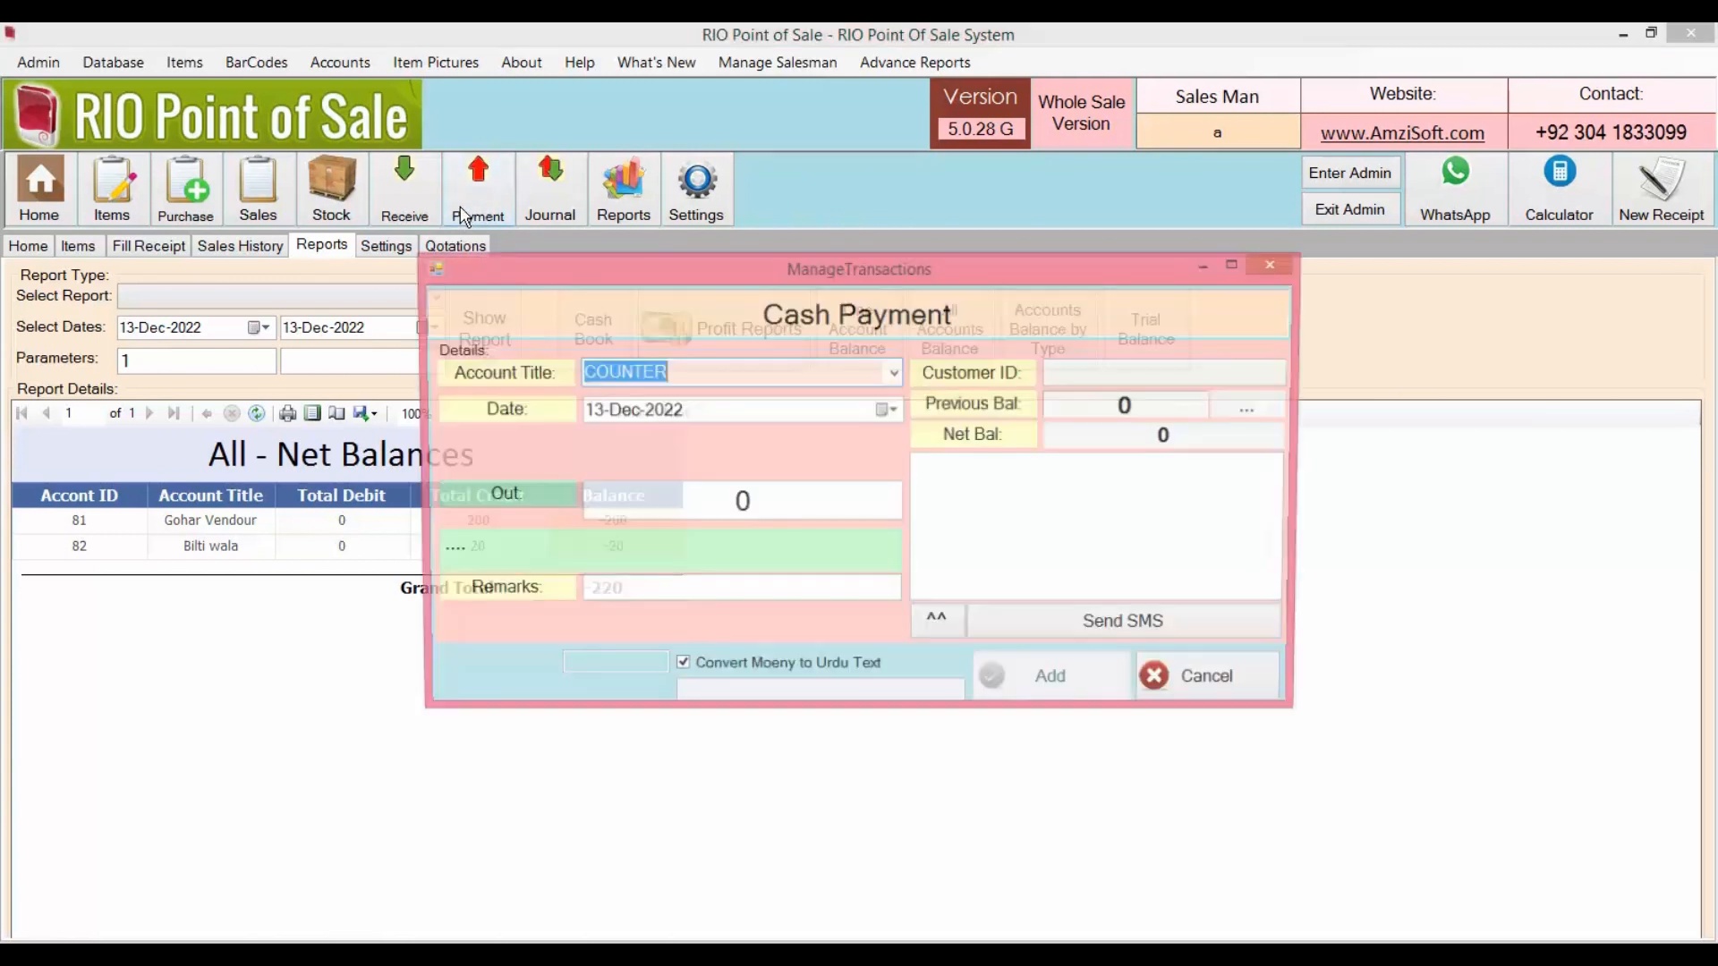
type("go")
key("Down")
key("Return")
type("200")
left_click(745, 586)
type("cash dia")
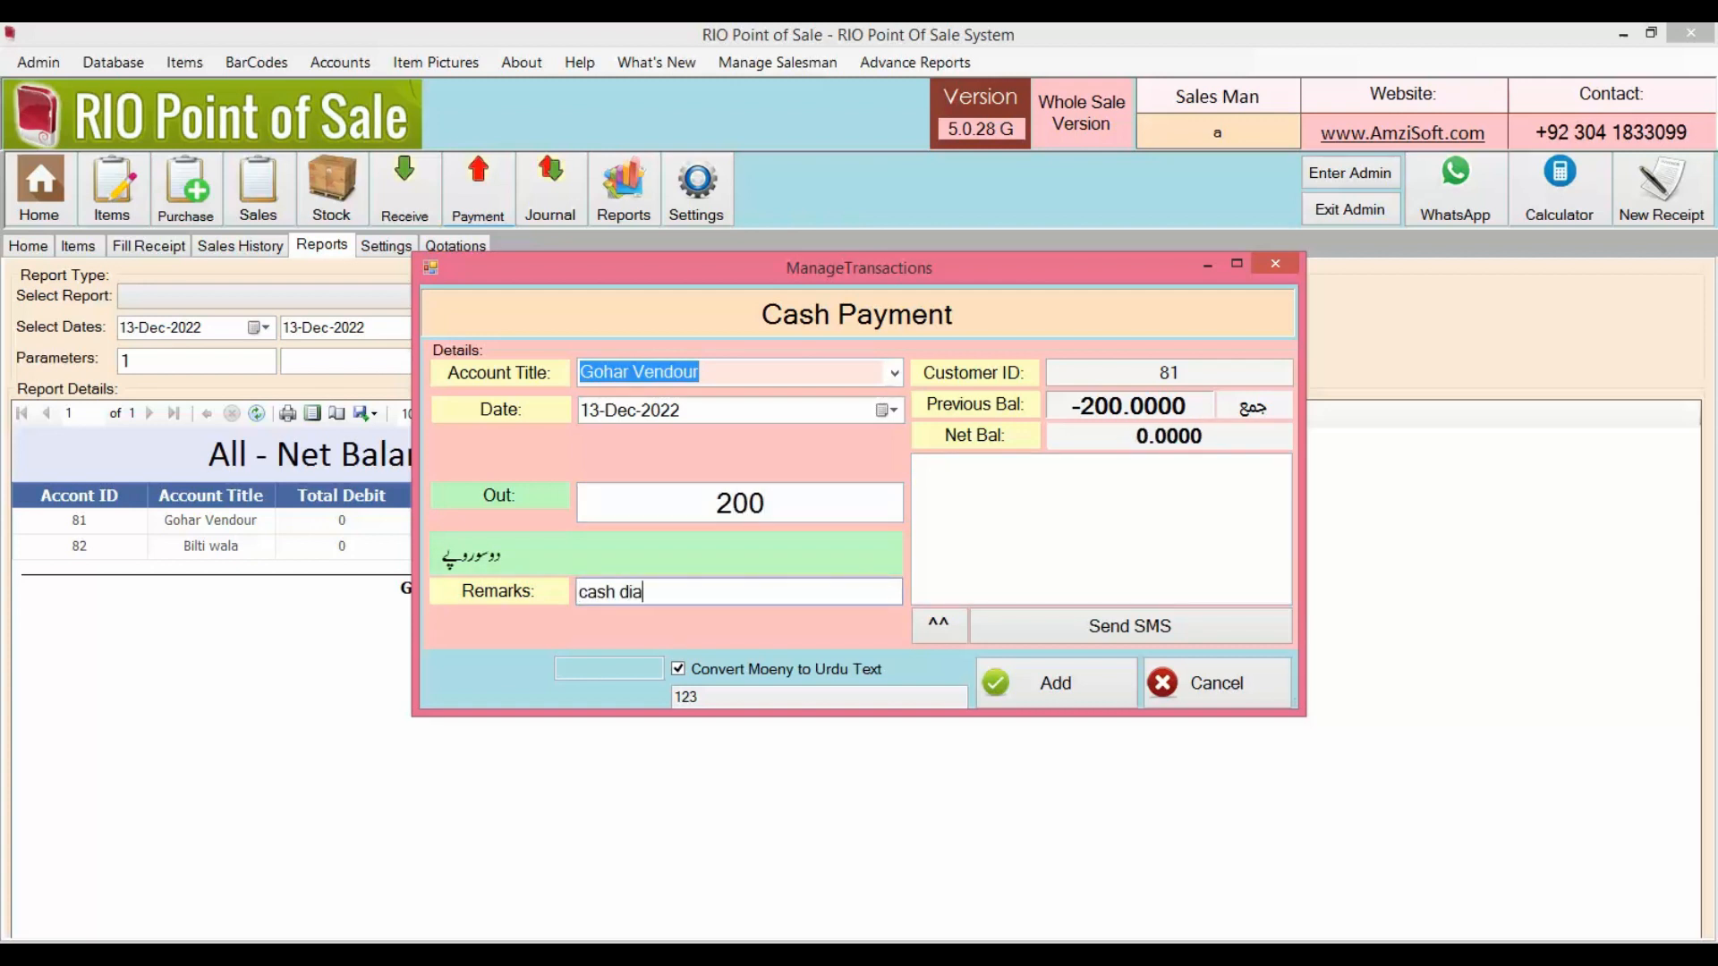
left_click(1082, 694)
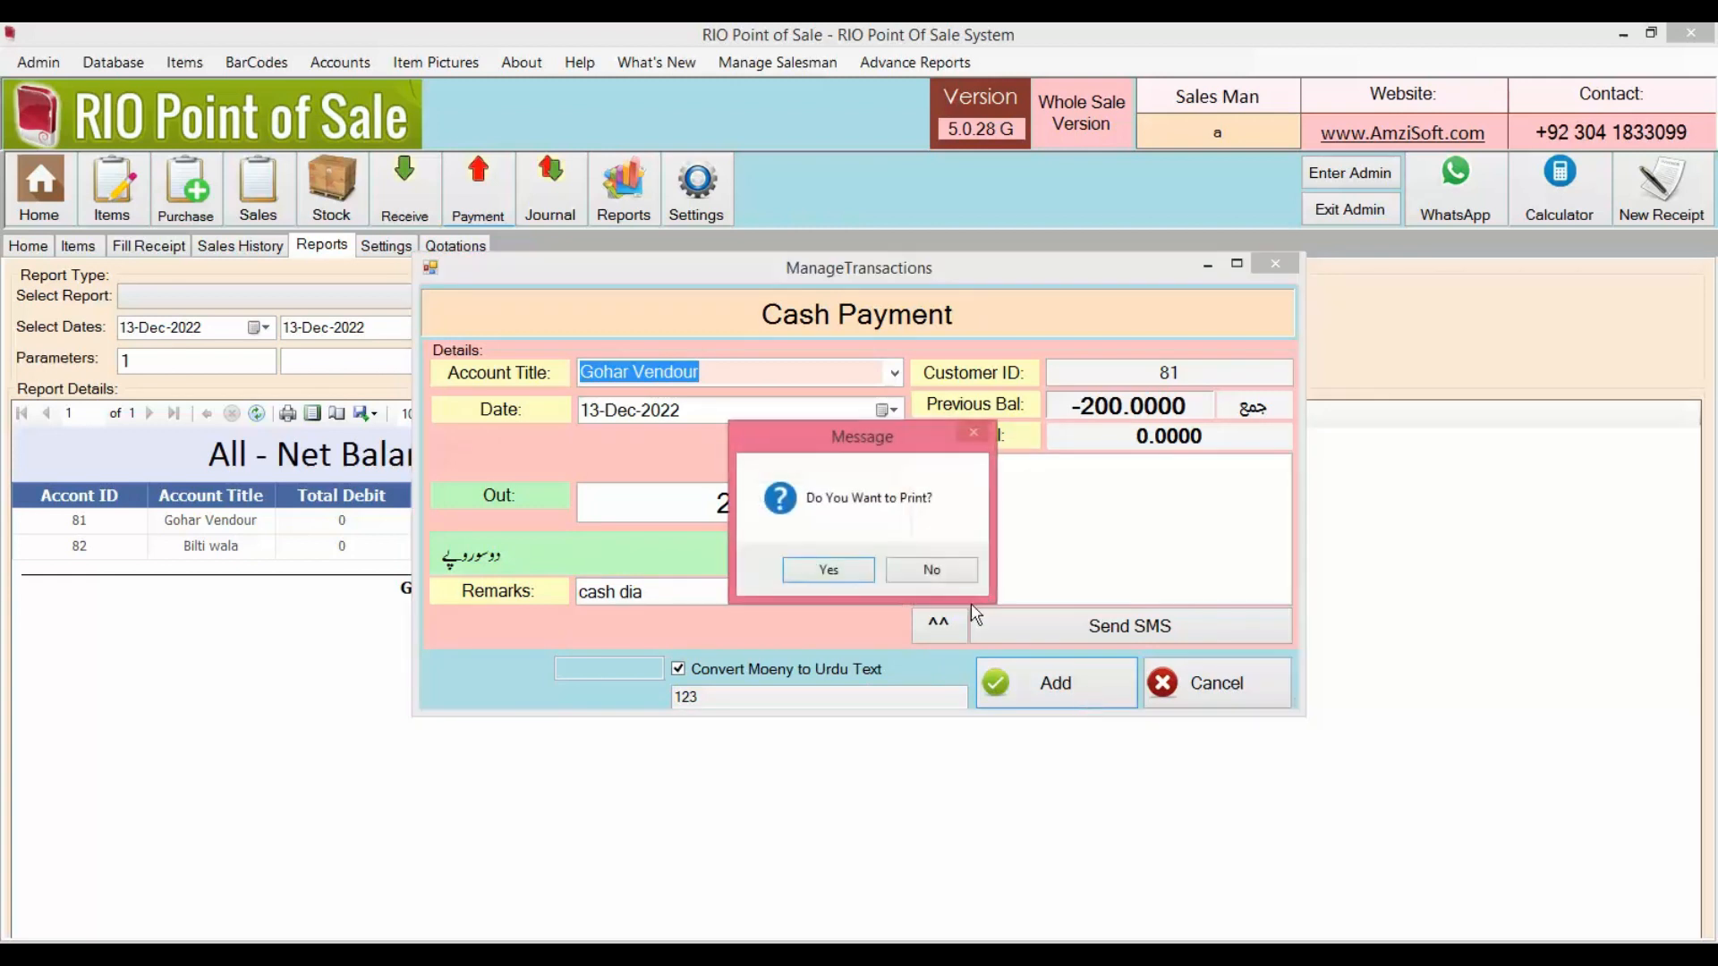
left_click(969, 571)
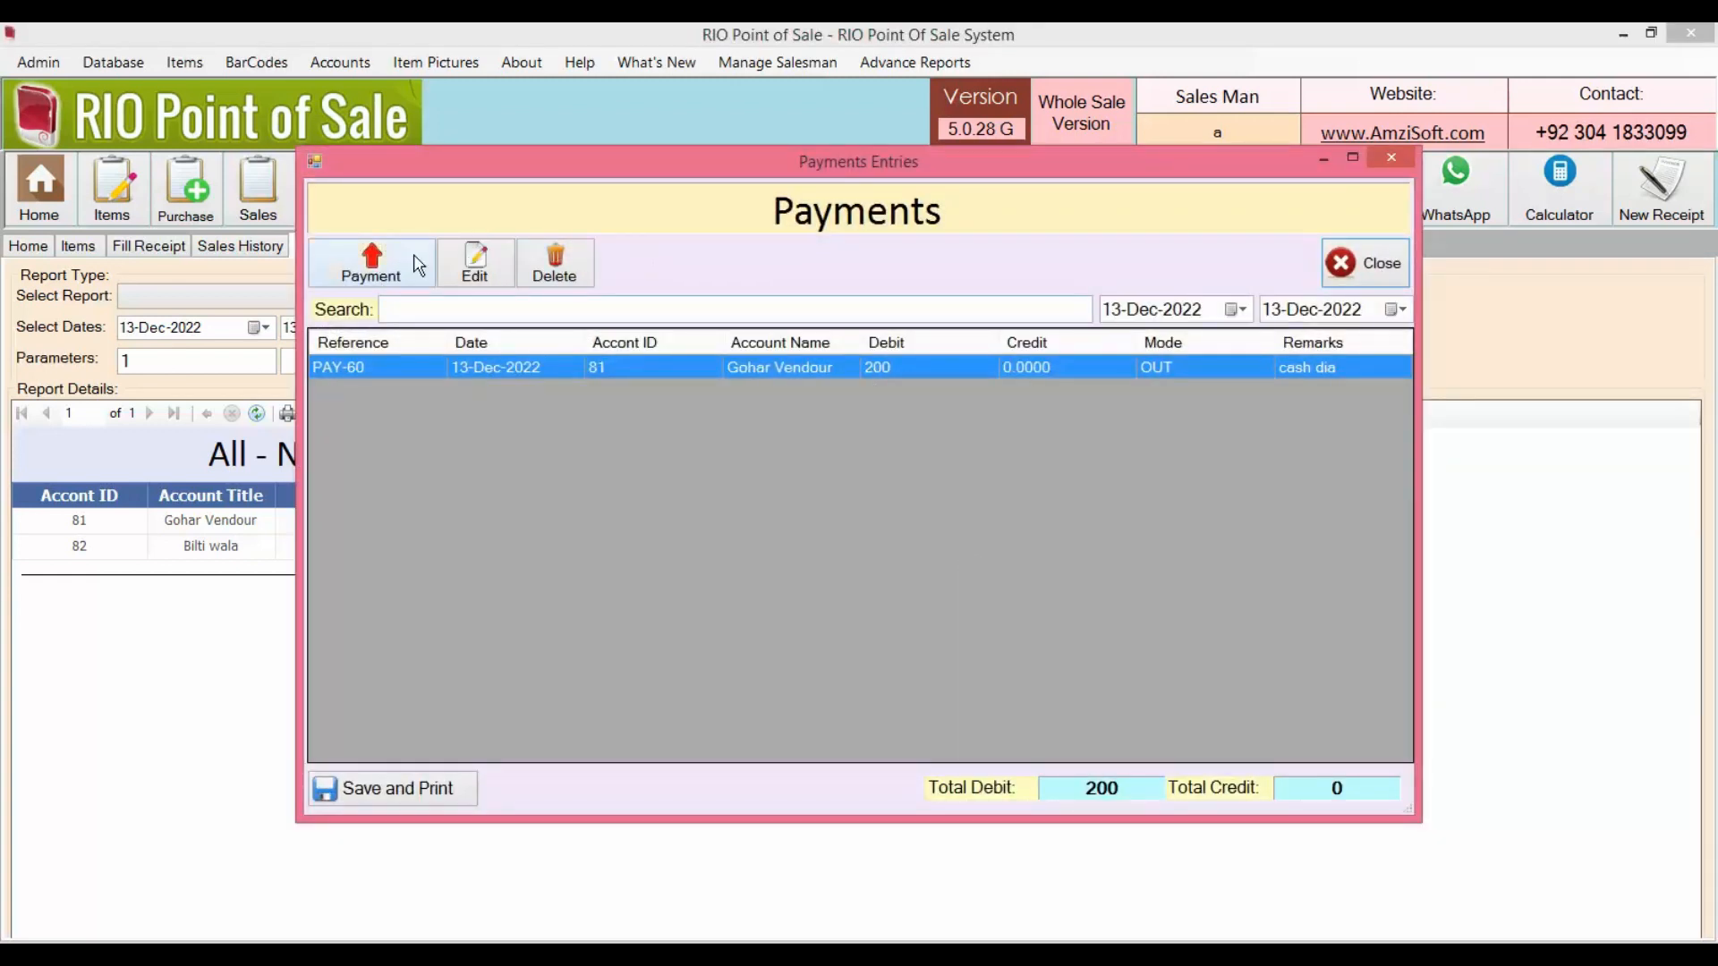
- Record a cash payment of 20 to the Bilti wala account without printing it
left_click(369, 261)
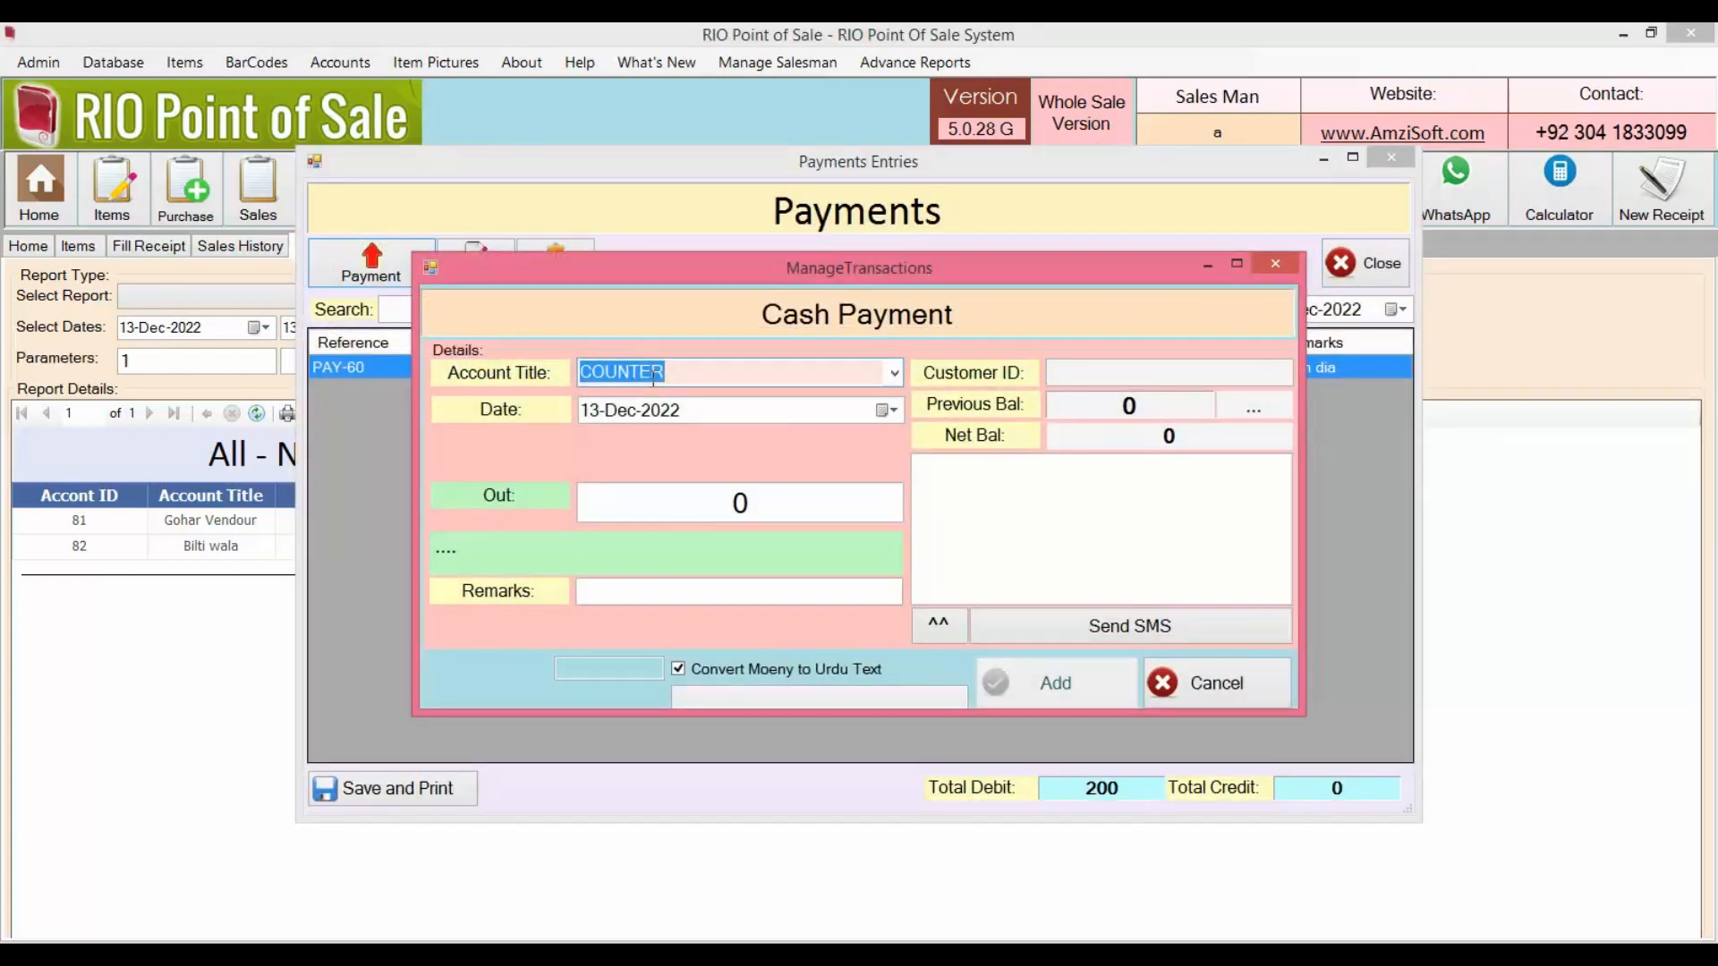
type("B")
key("Down")
key("Return")
type("20")
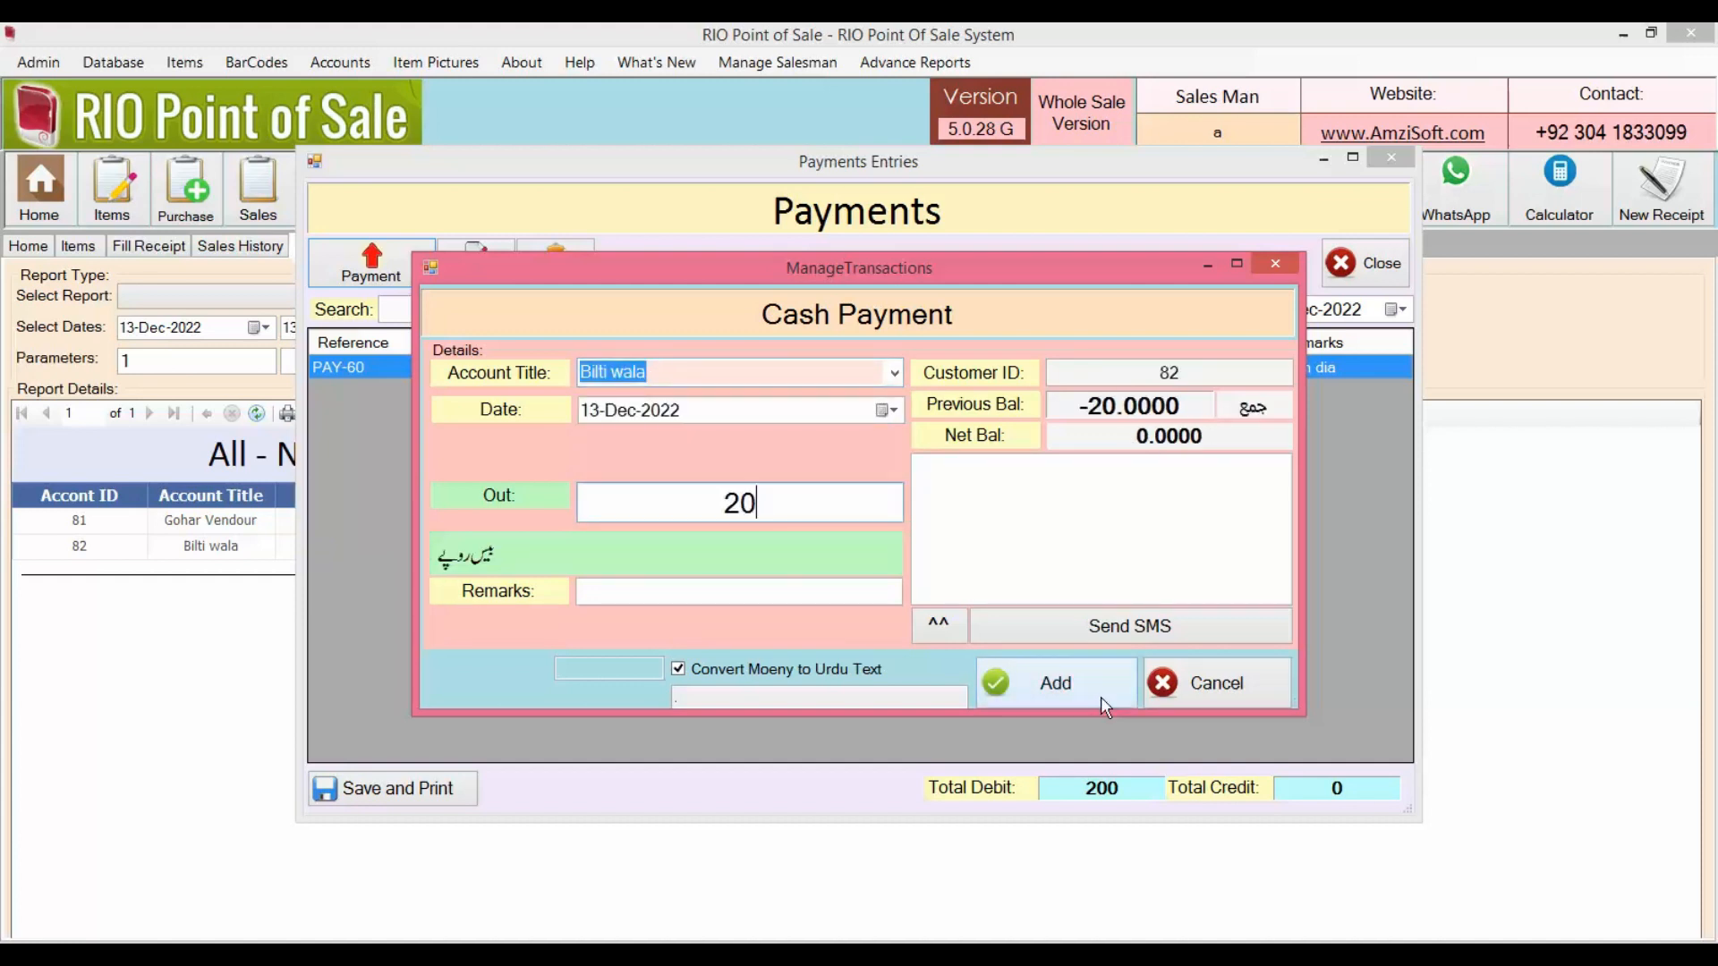
left_click(1101, 698)
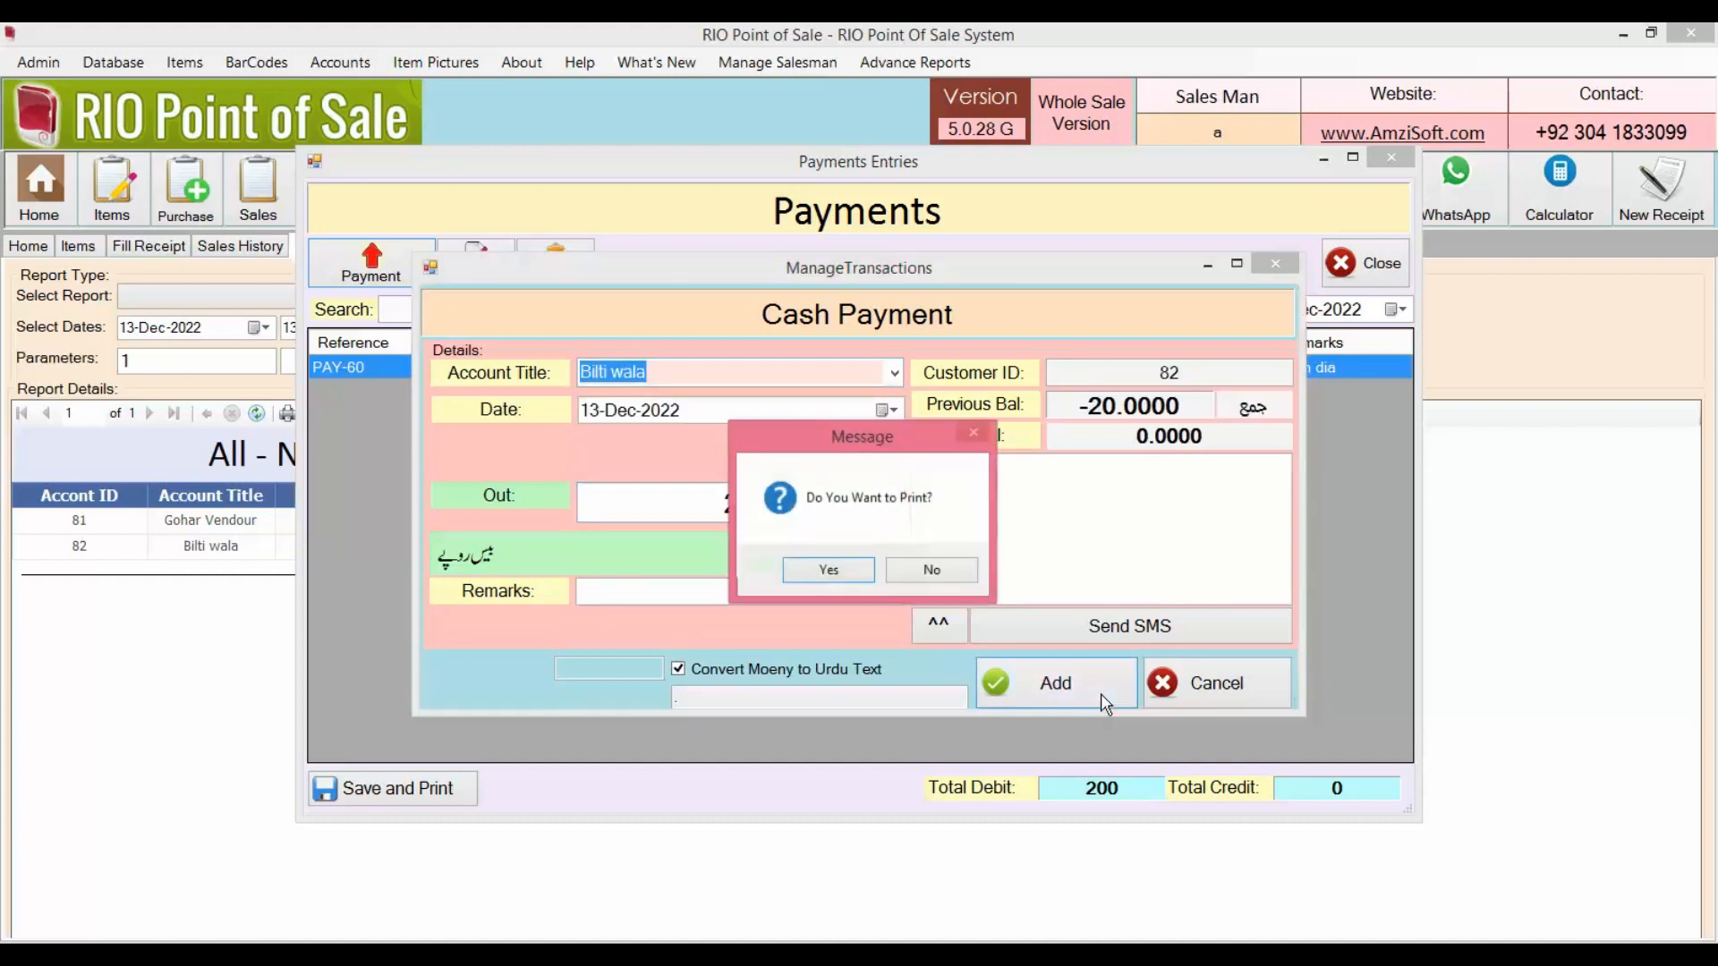
left_click(948, 568)
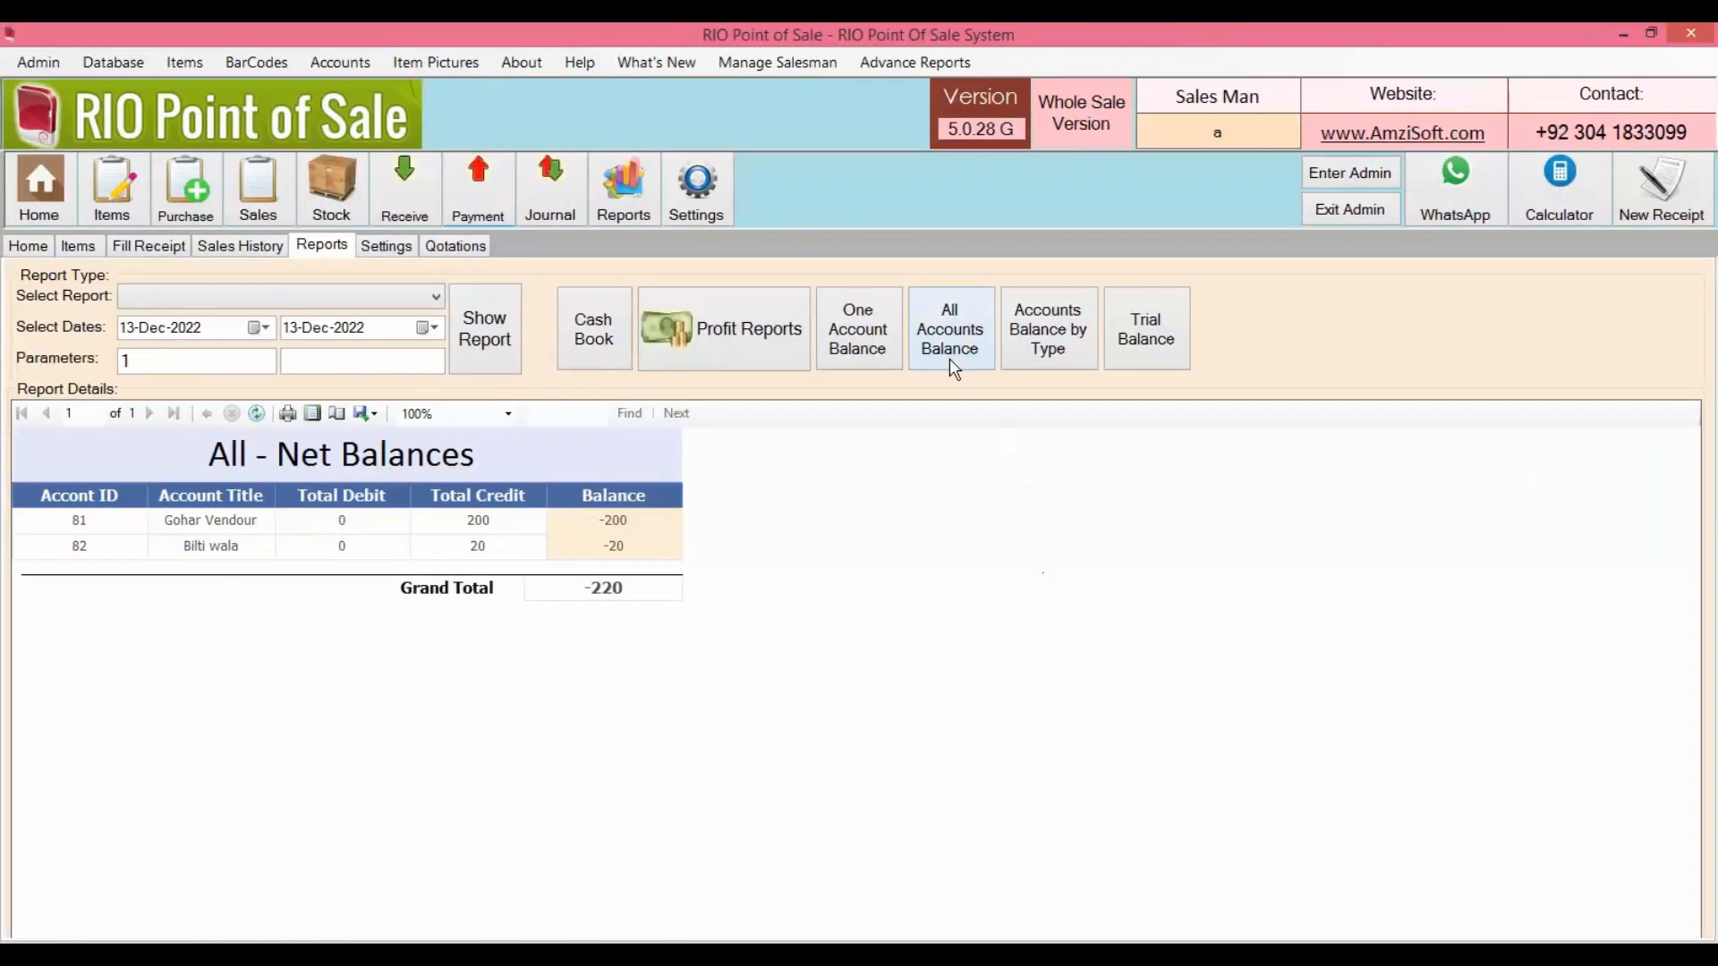
- Generate the net balances report for all accounts again and check the cash in hand in the Cash Book
left_click(941, 349)
key("Return")
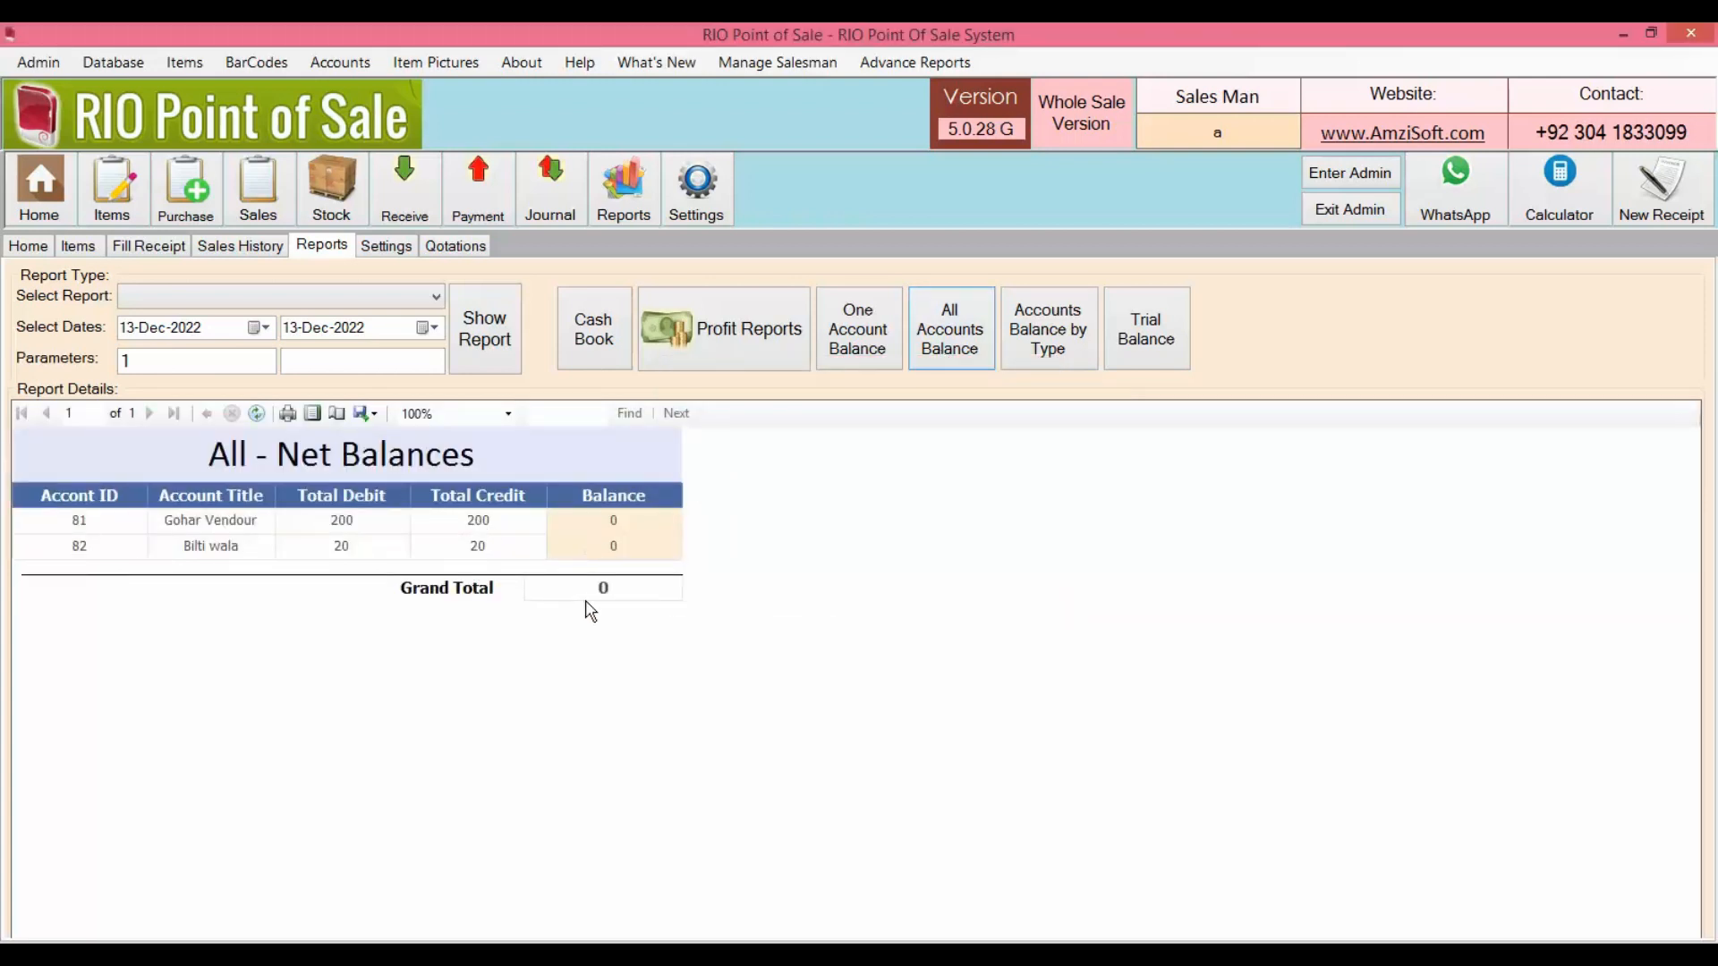
left_click(616, 355)
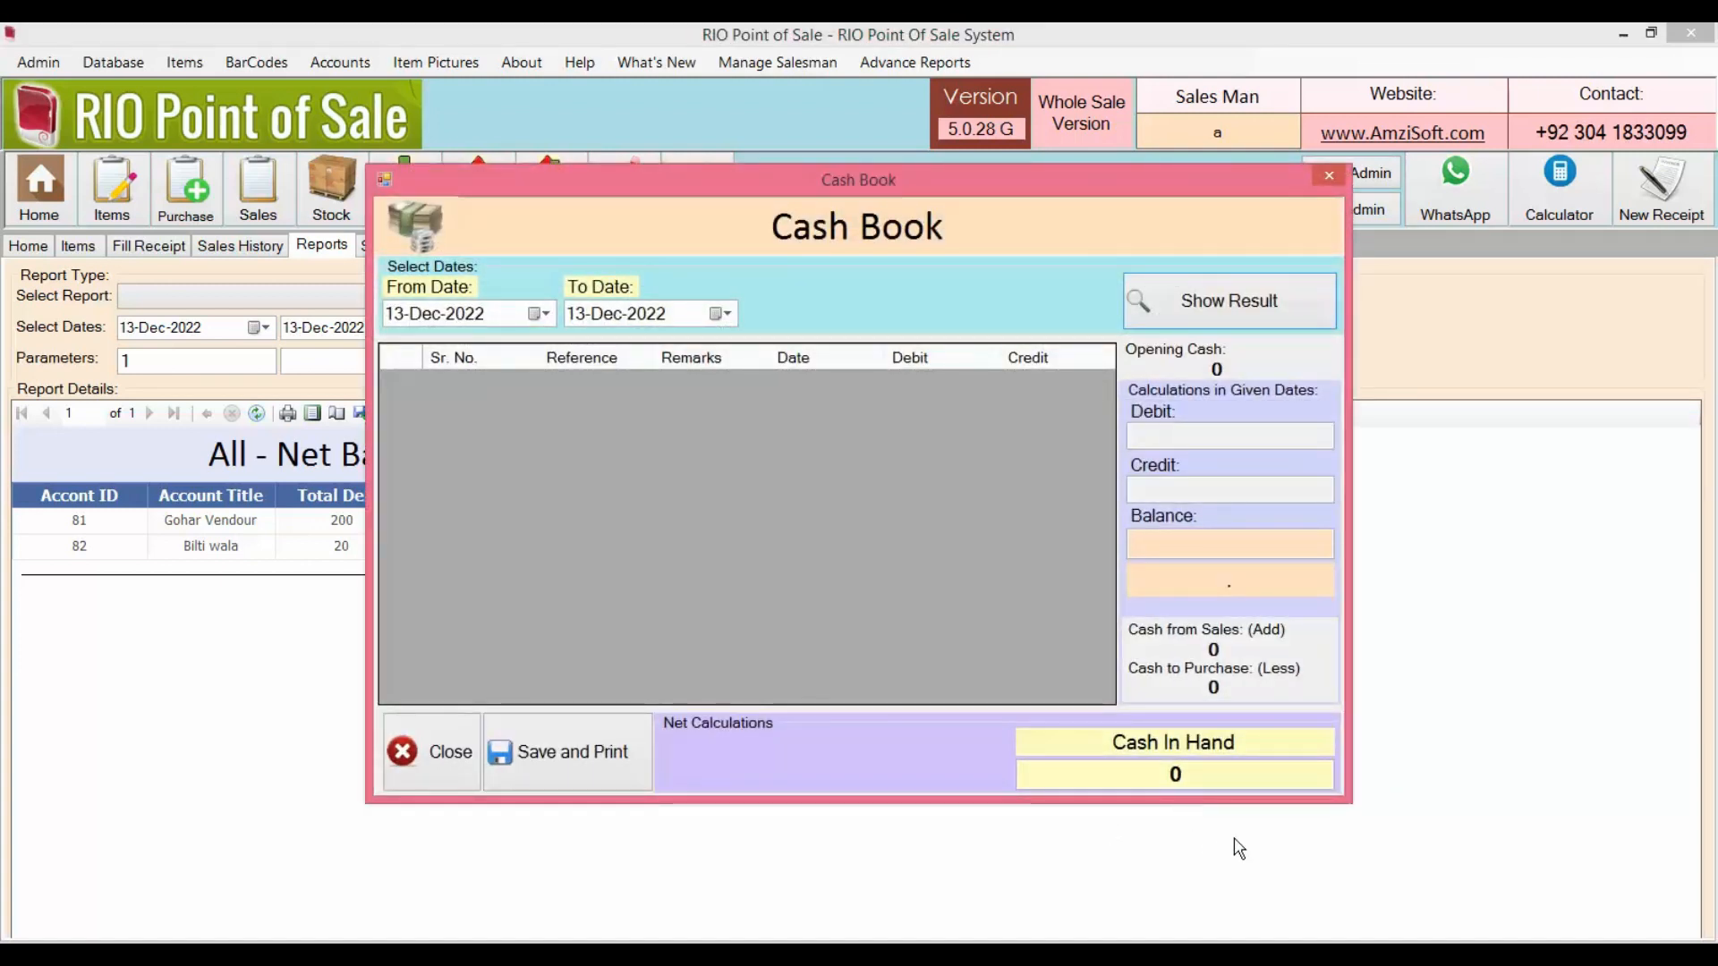
left_click(1330, 174)
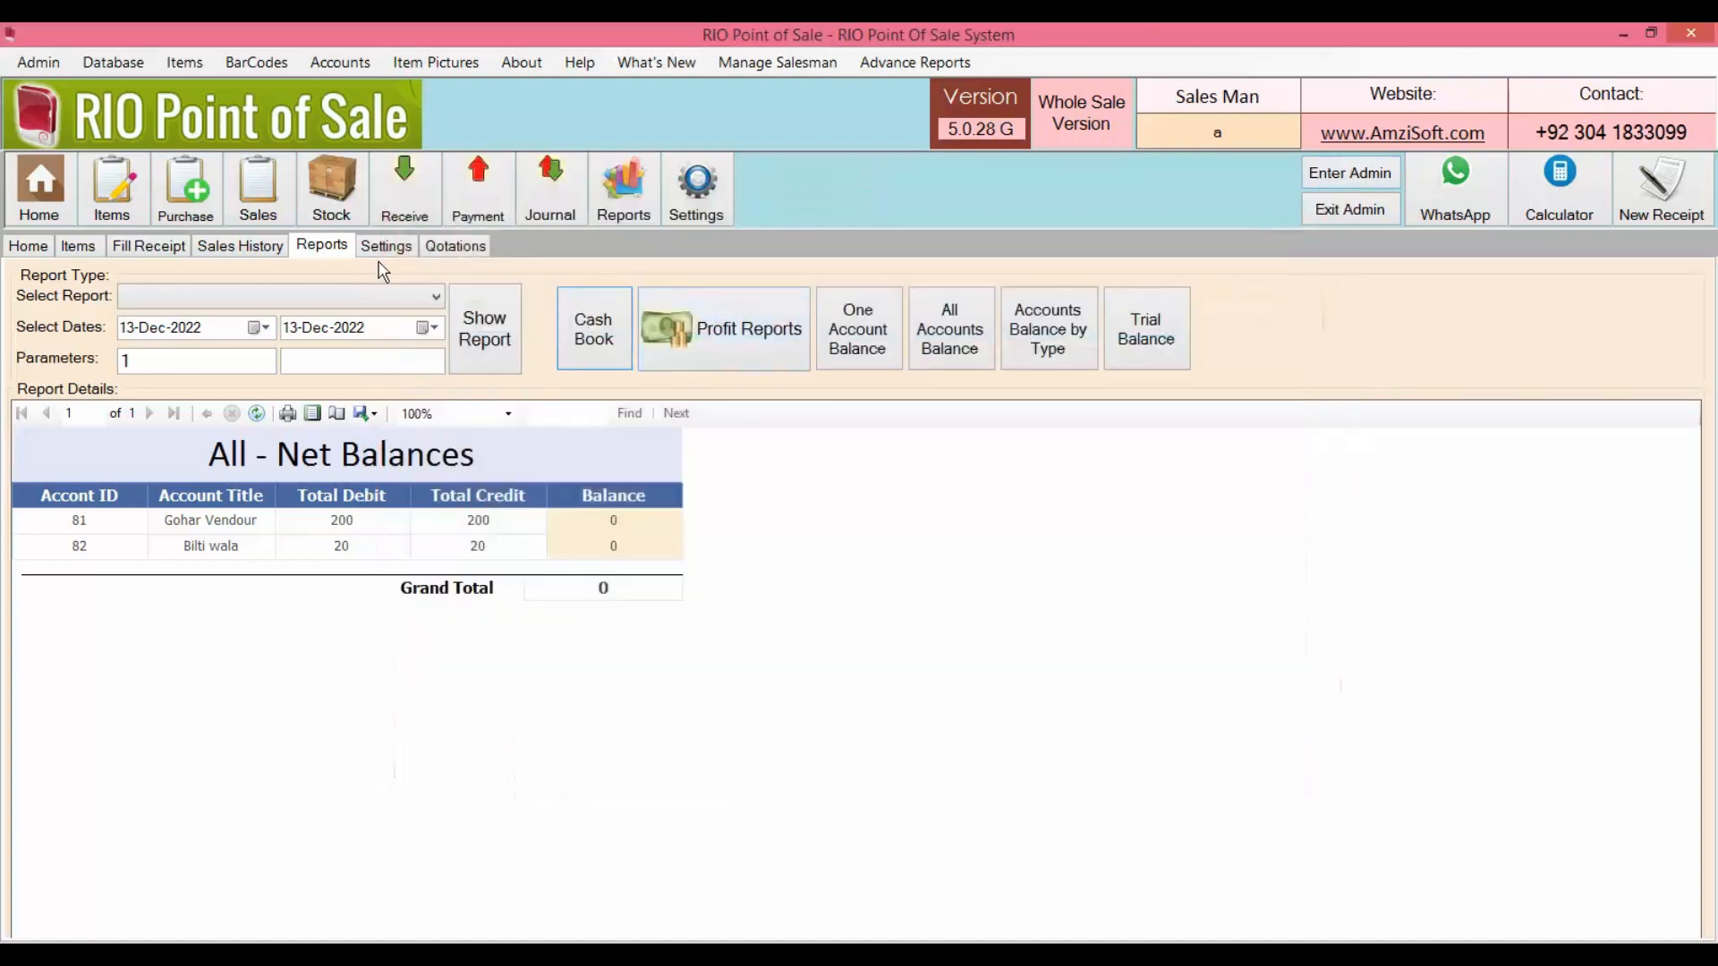
- Open the stock position list and examine the Cup item's stock in hand, company rate and buy price alongside the balances report
left_click(315, 188)
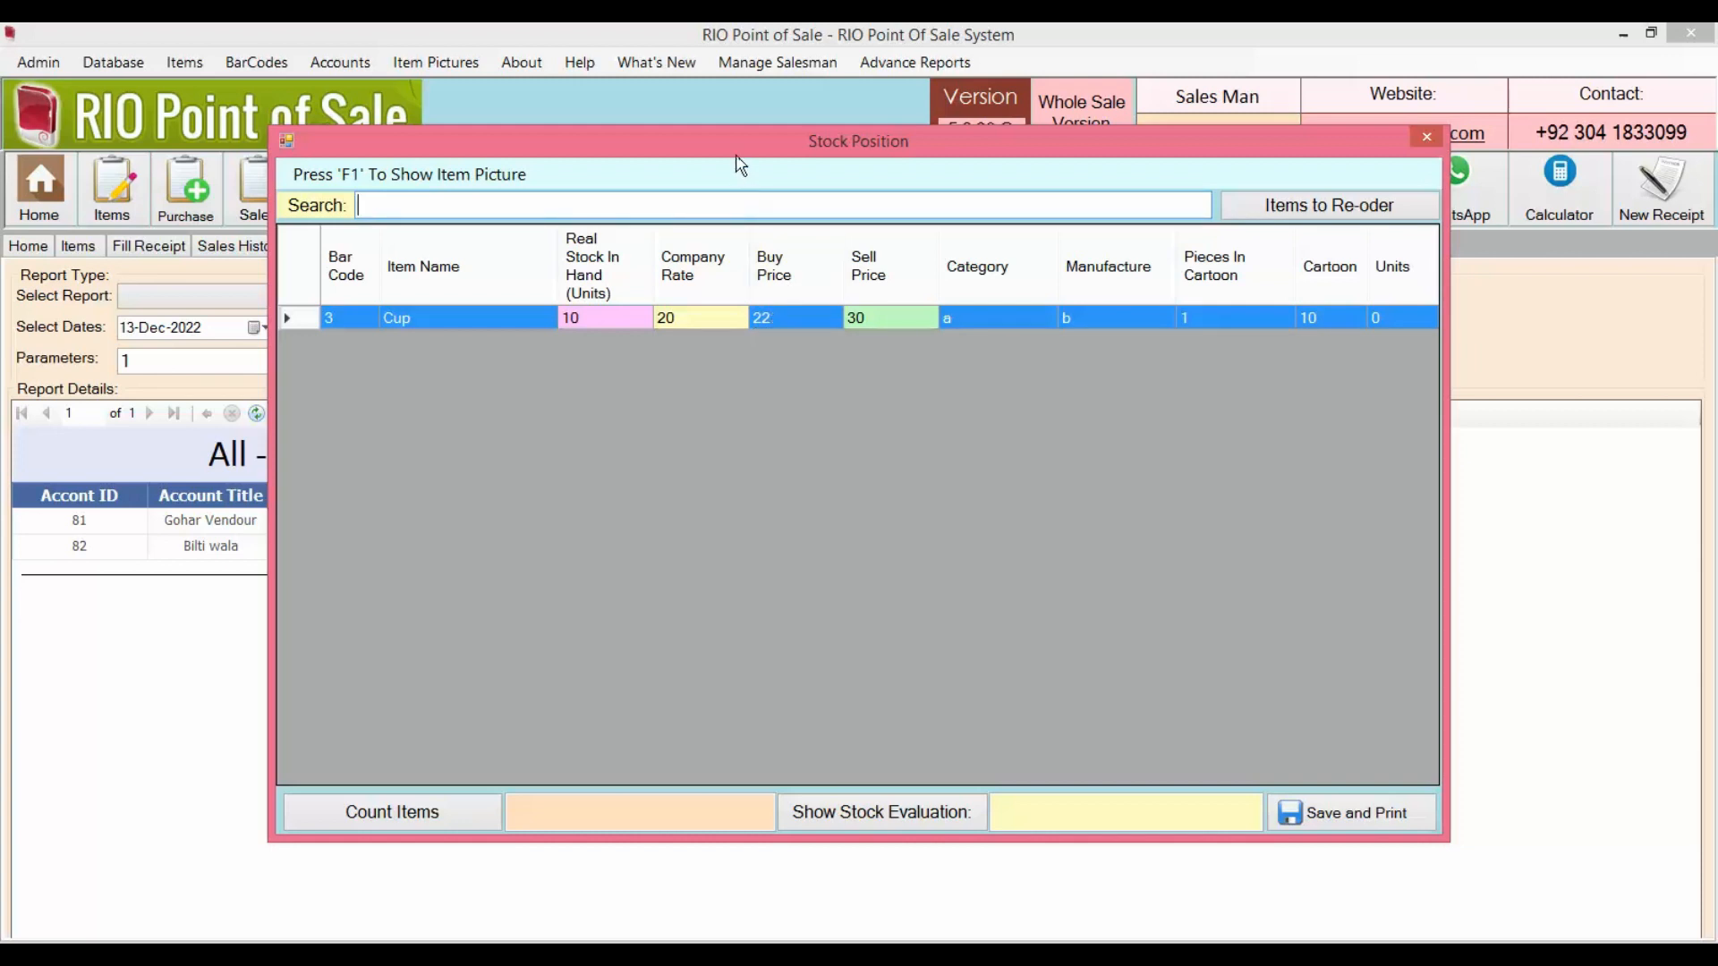
left_click_drag(736, 150, 1036, 148)
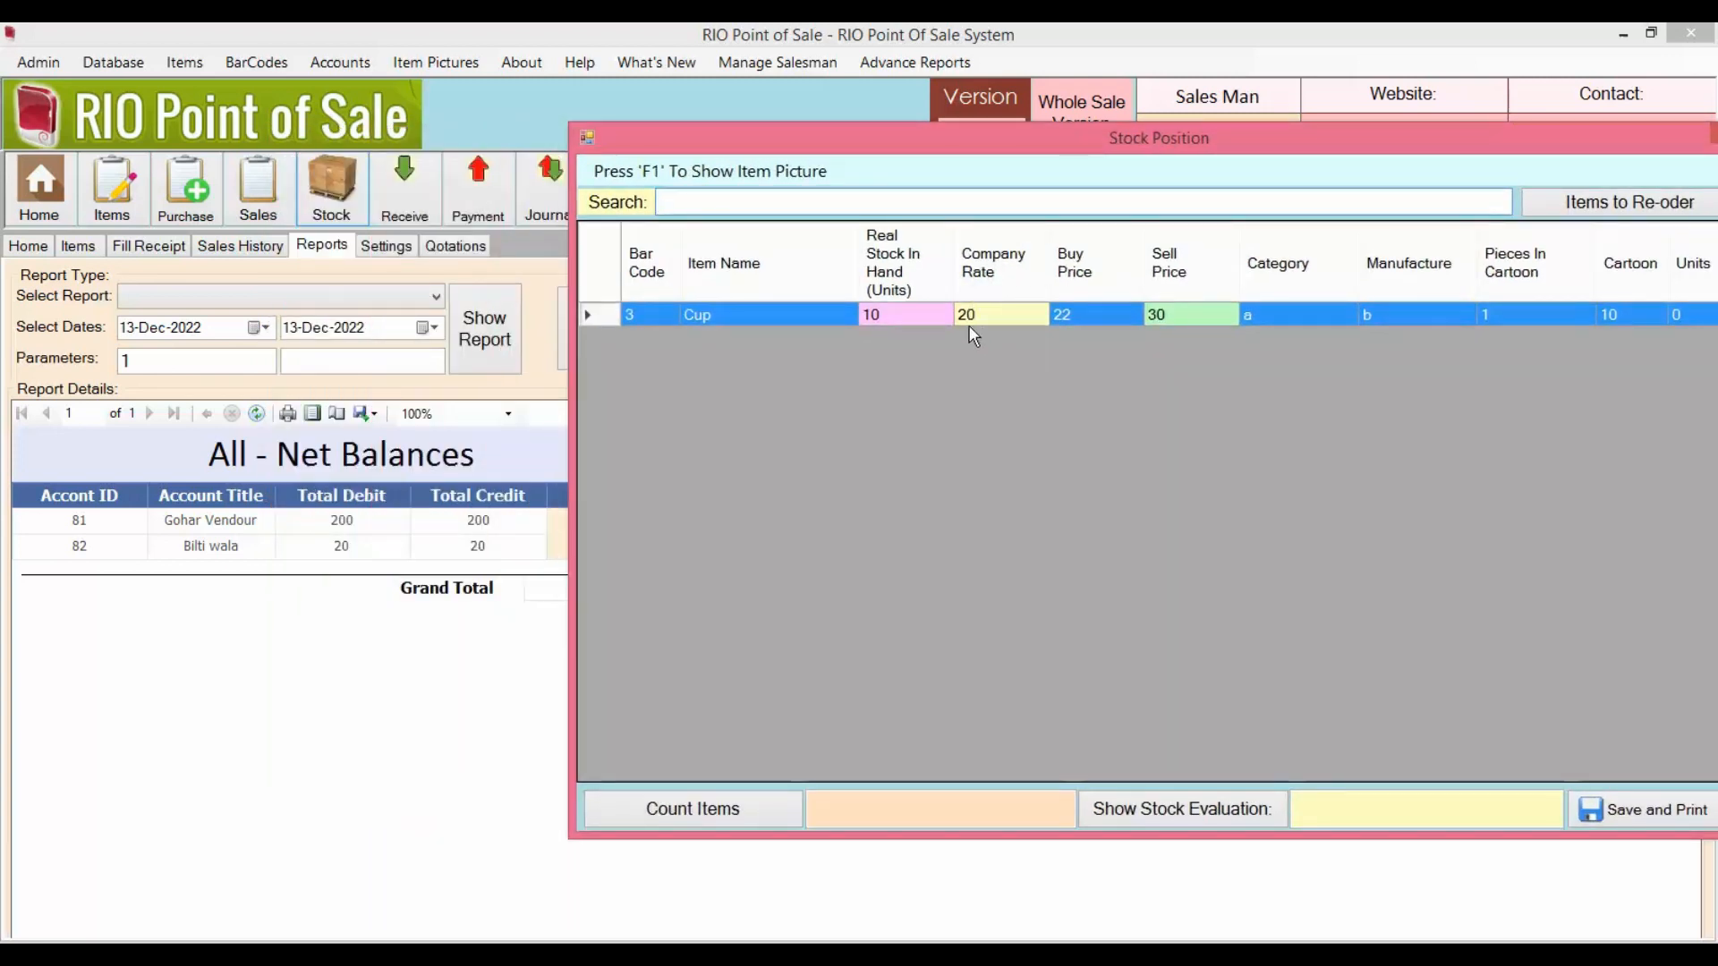
left_click_drag(874, 138, 938, 131)
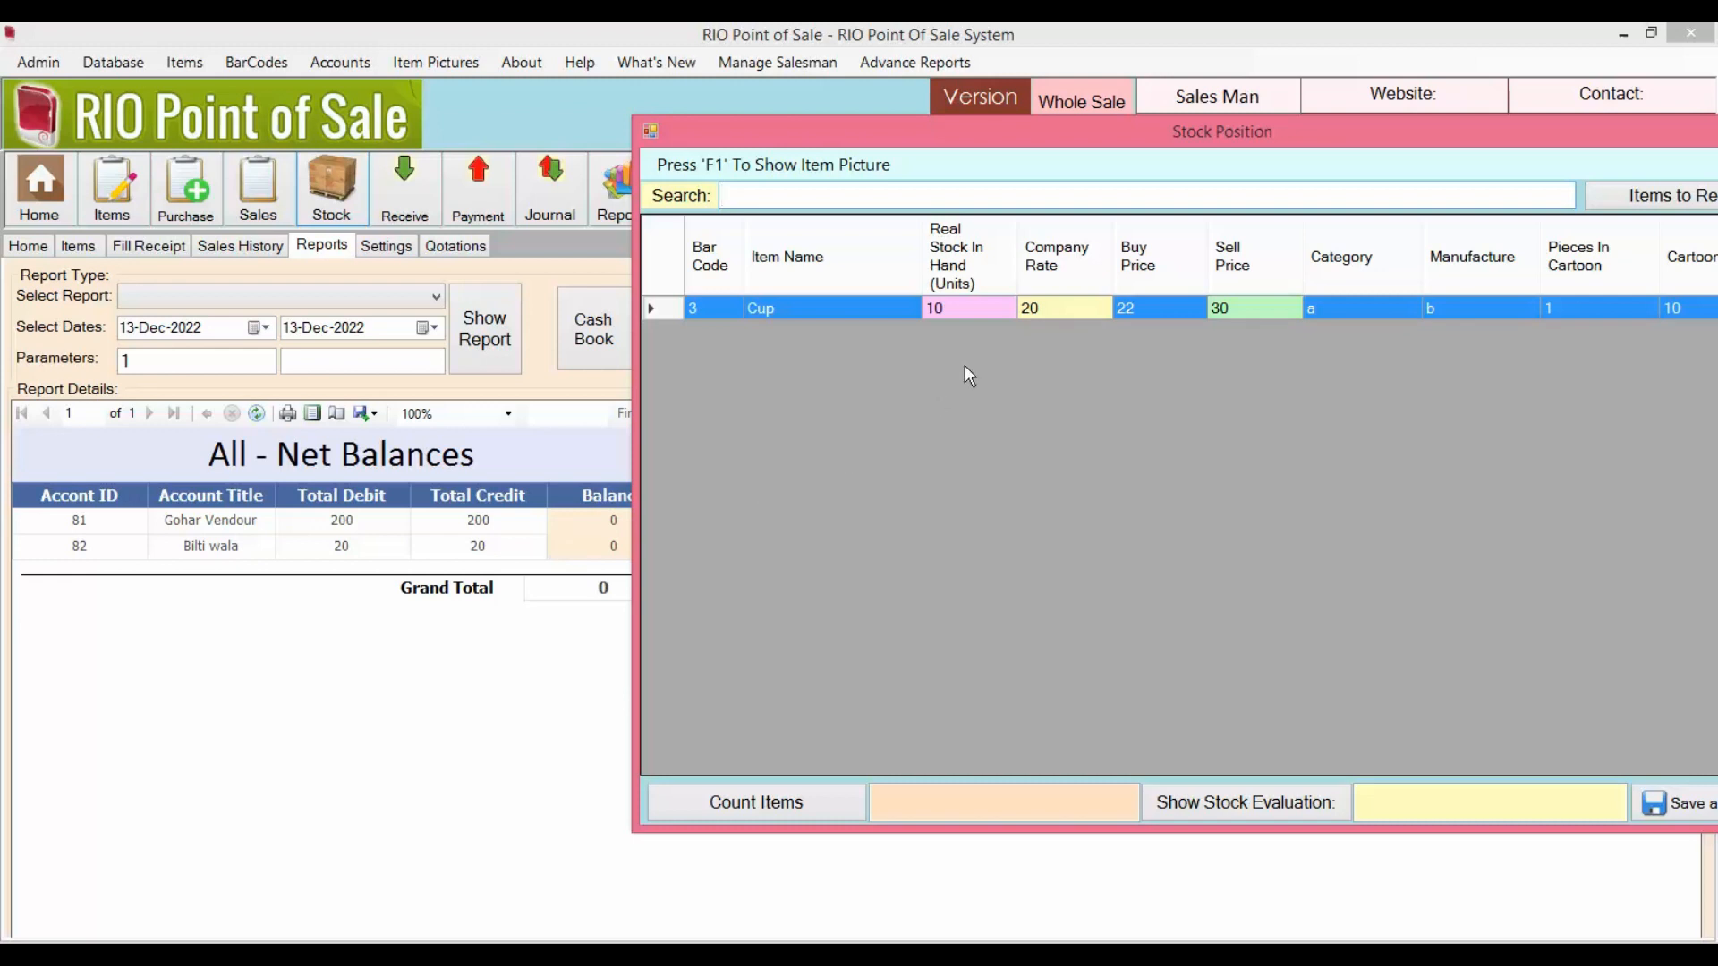
left_click_drag(1117, 139, 721, 138)
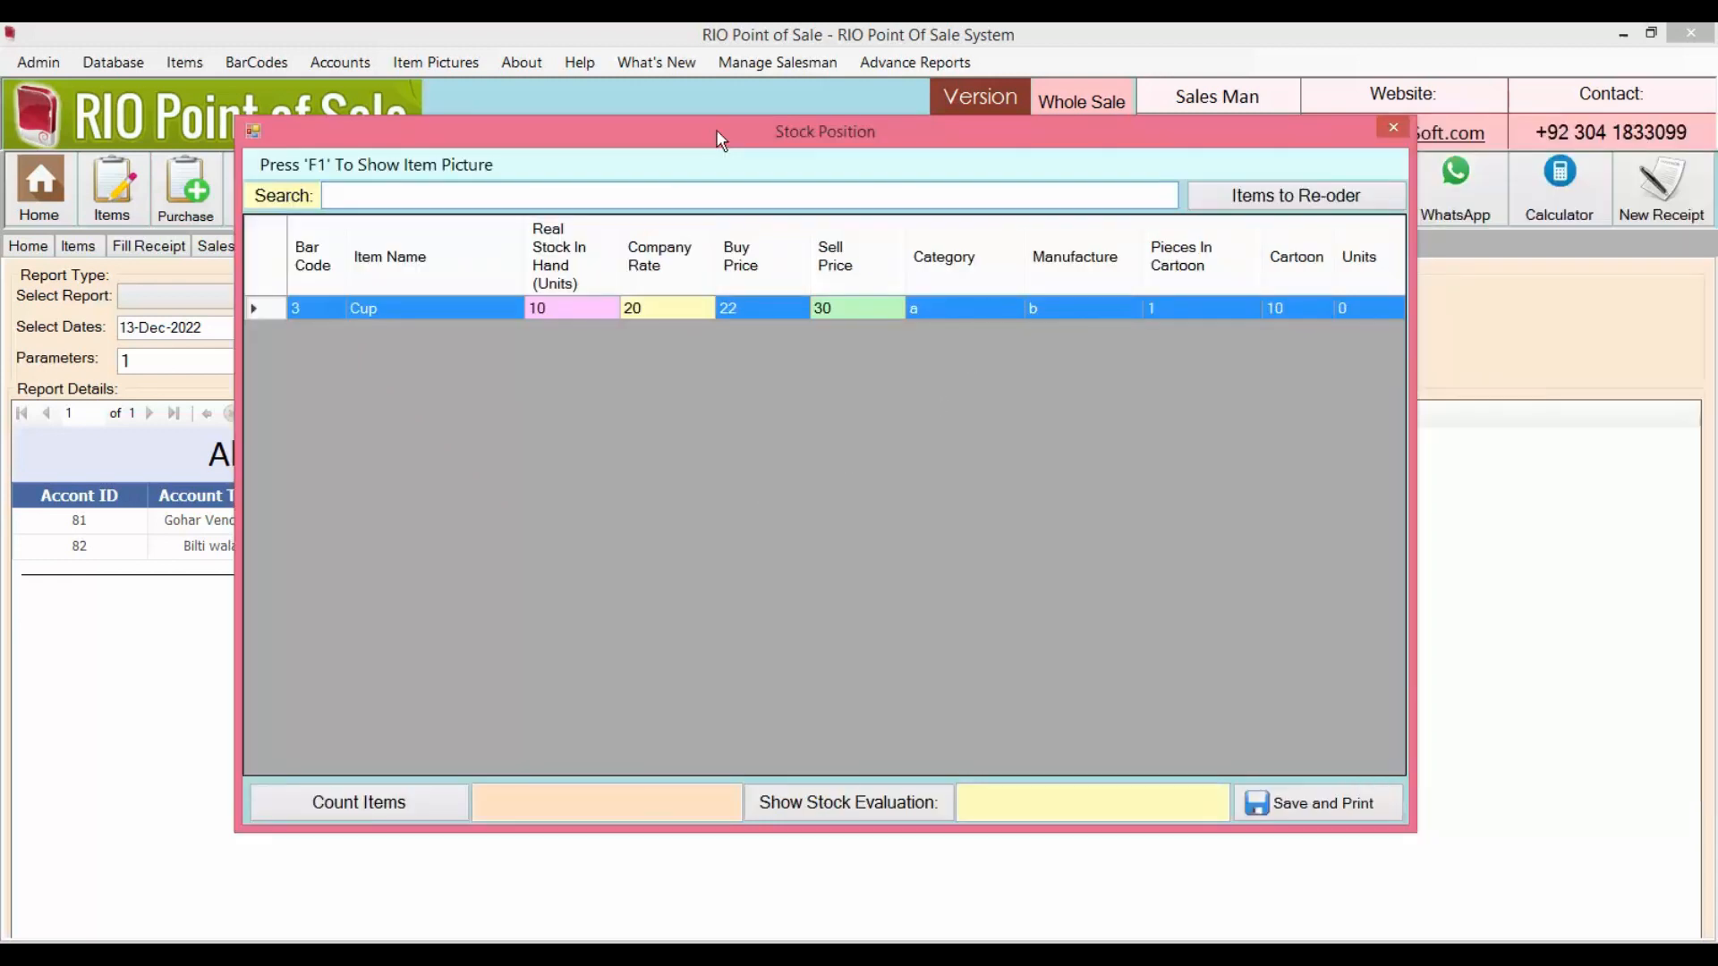